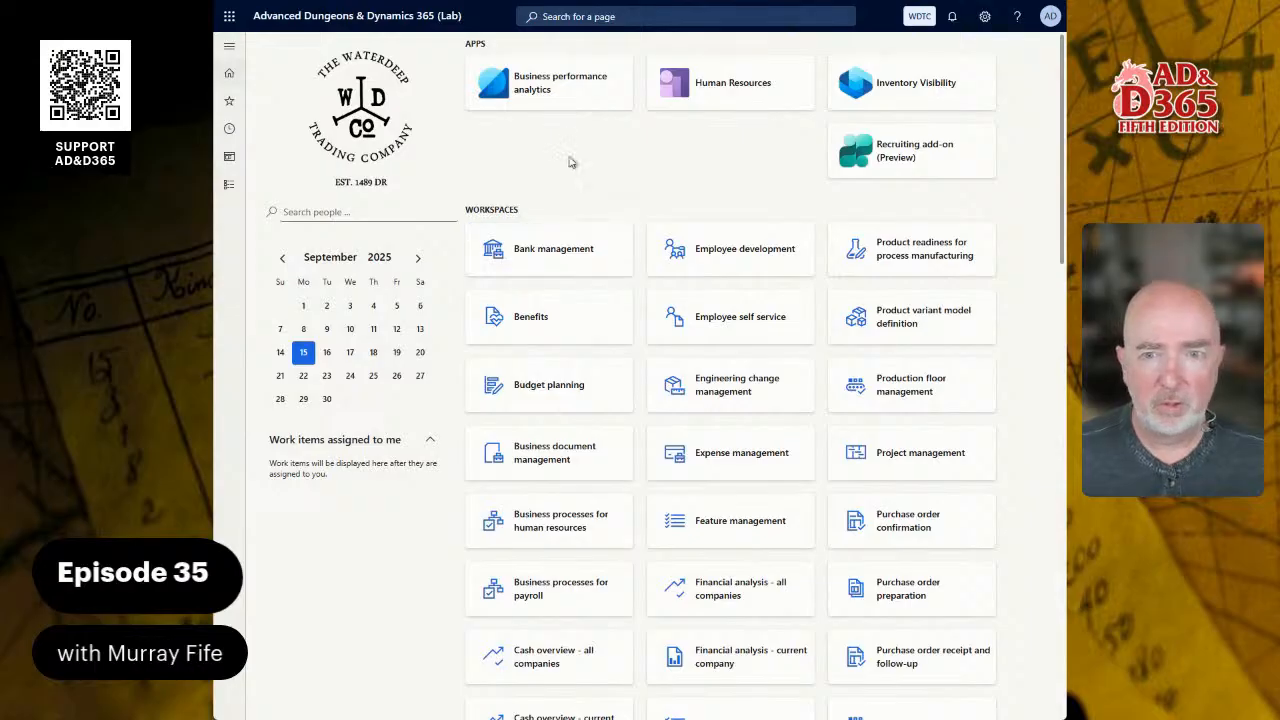
Open the All vendors list in Accounts payable, and view the table of contents in the Word configuration guide
left_click(230, 190)
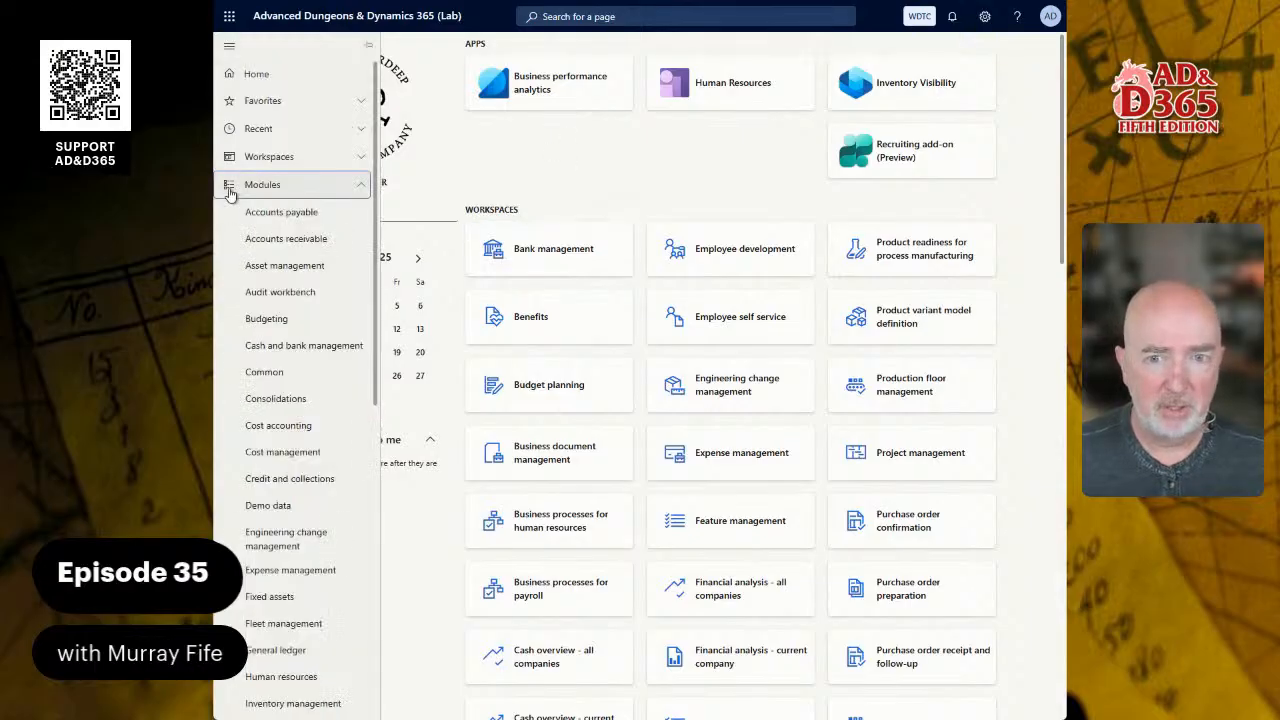
left_click(281, 212)
left_click(458, 215)
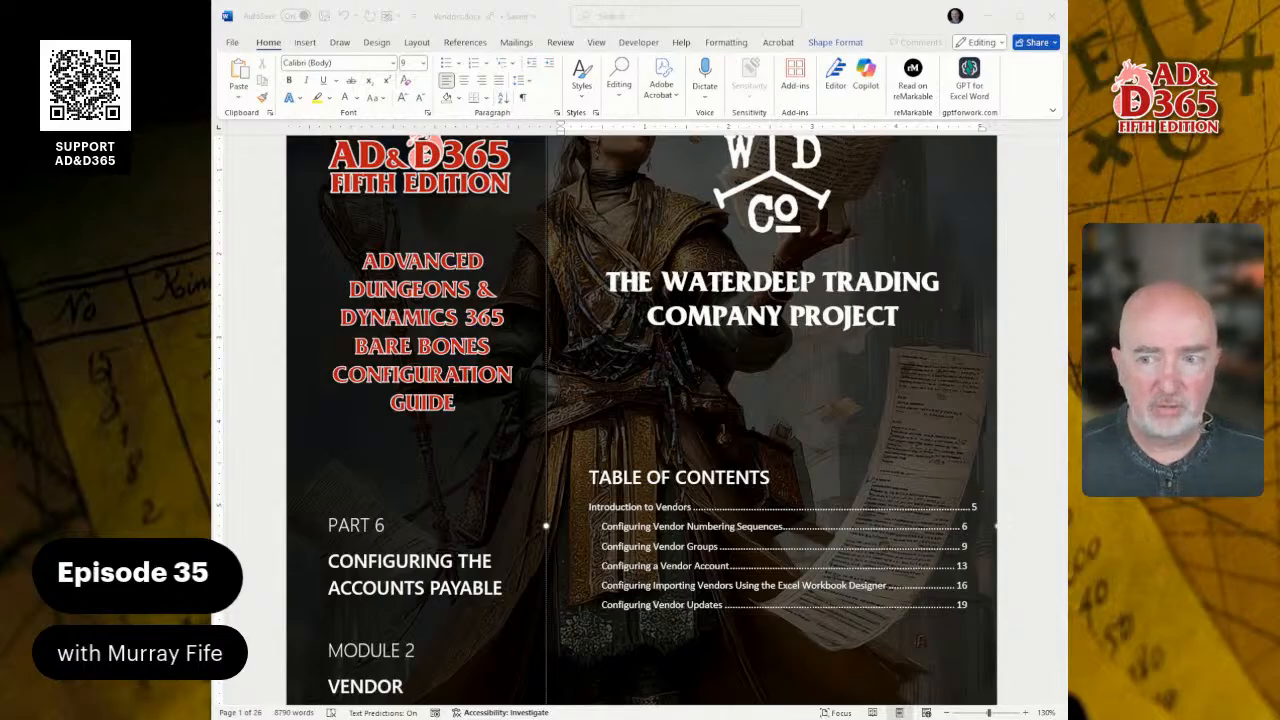
scroll(546, 525, "down", 2)
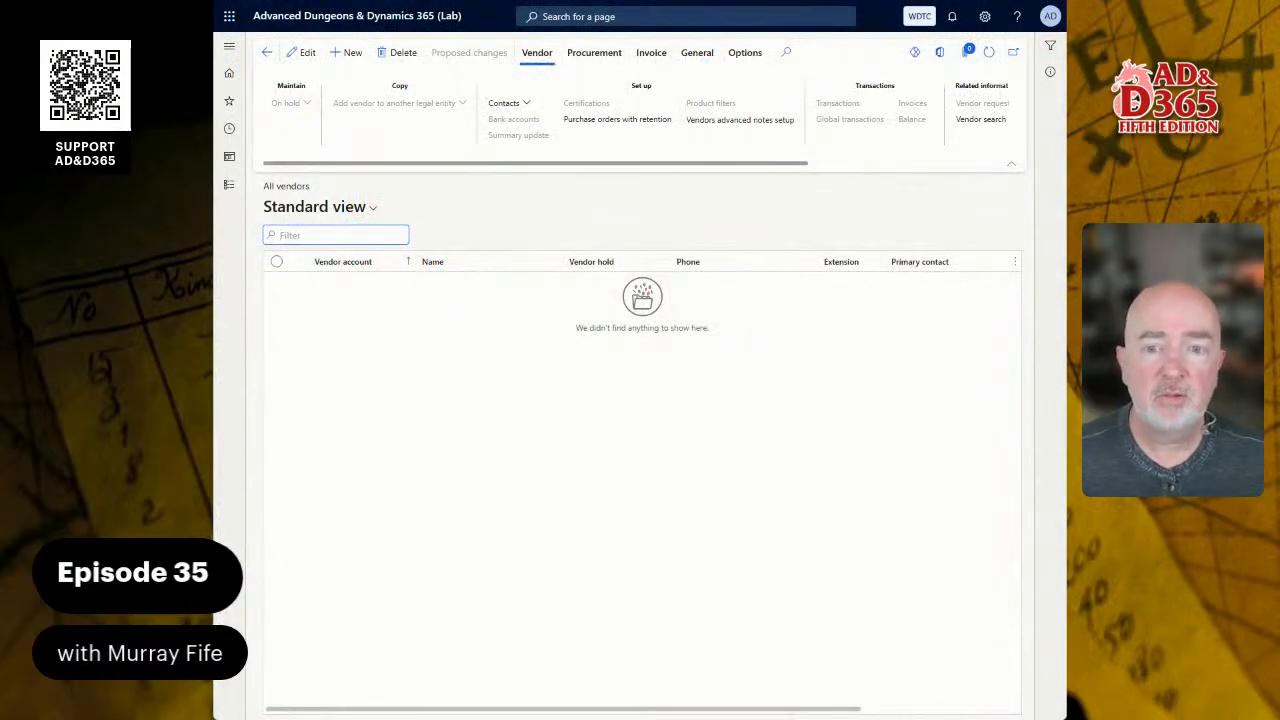
Open the All customers list in Accounts receivable
left_click(229, 184)
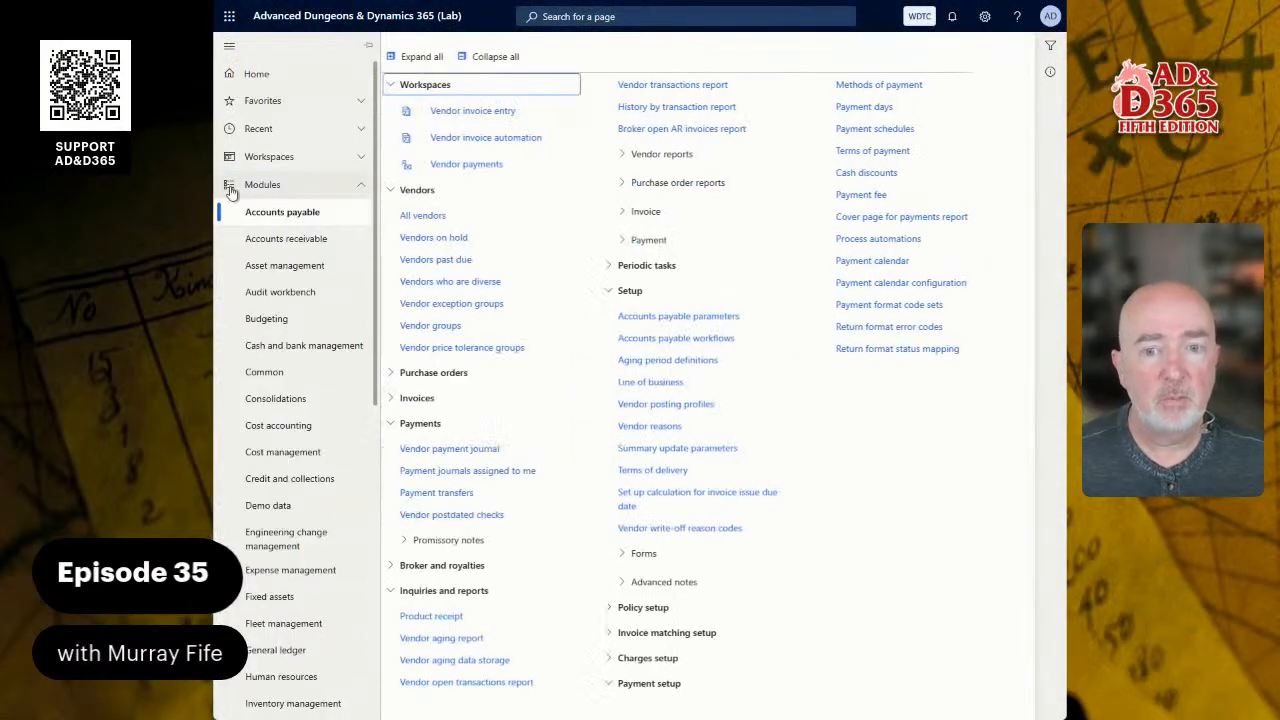
left_click(287, 238)
left_click(444, 189)
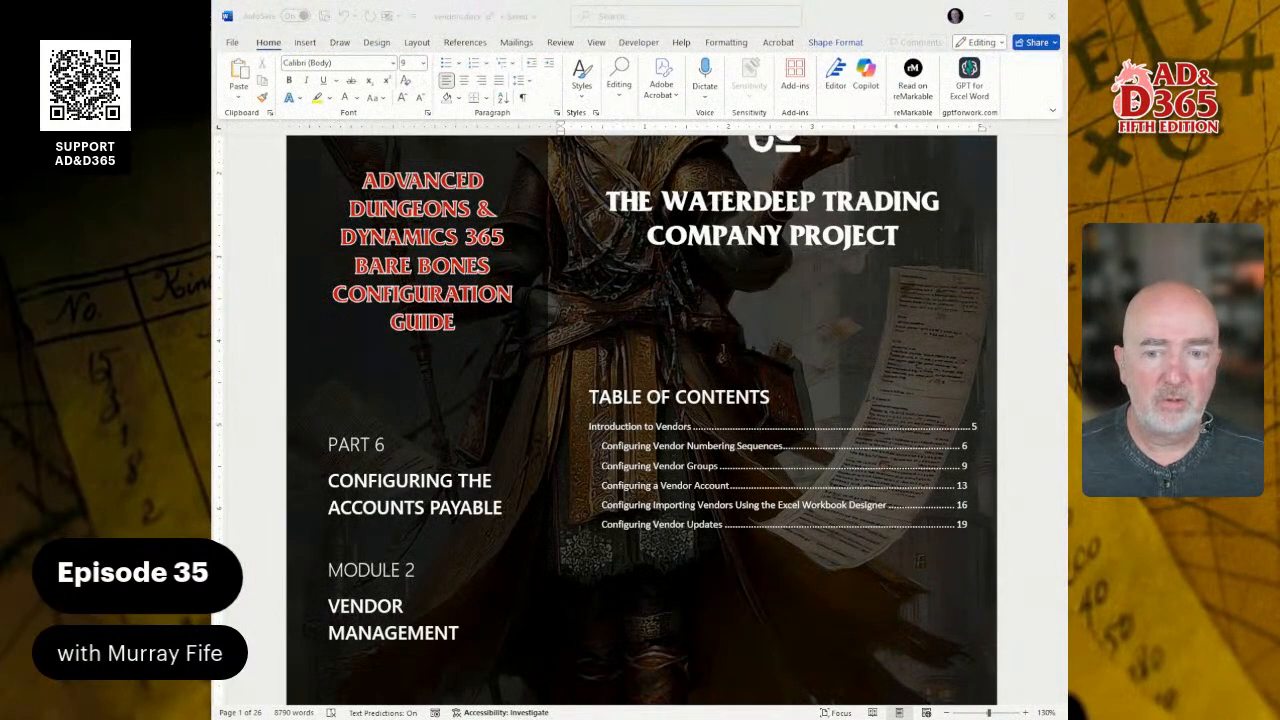
In the Word guide, go to Configuring Vendor Numbering Sequences and read through its overview, objective and task instructions
left_click(964, 446, "ctrl")
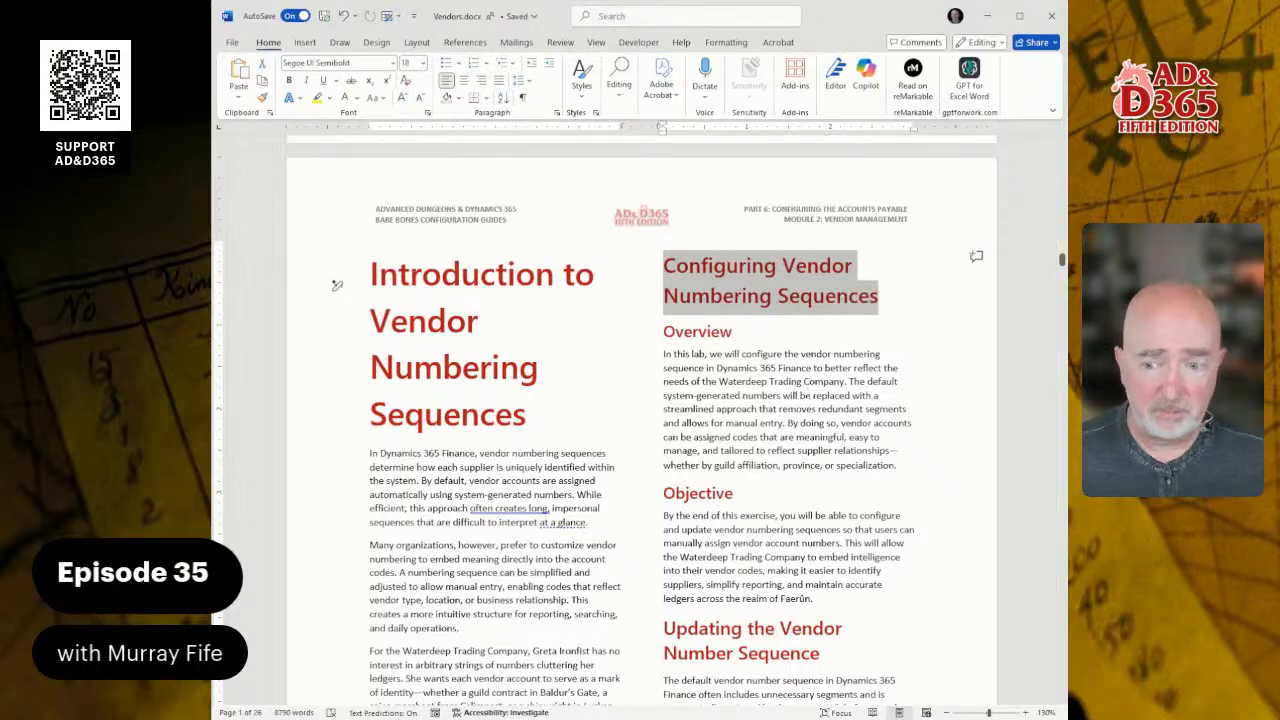
scroll(528, 324, "down", 2)
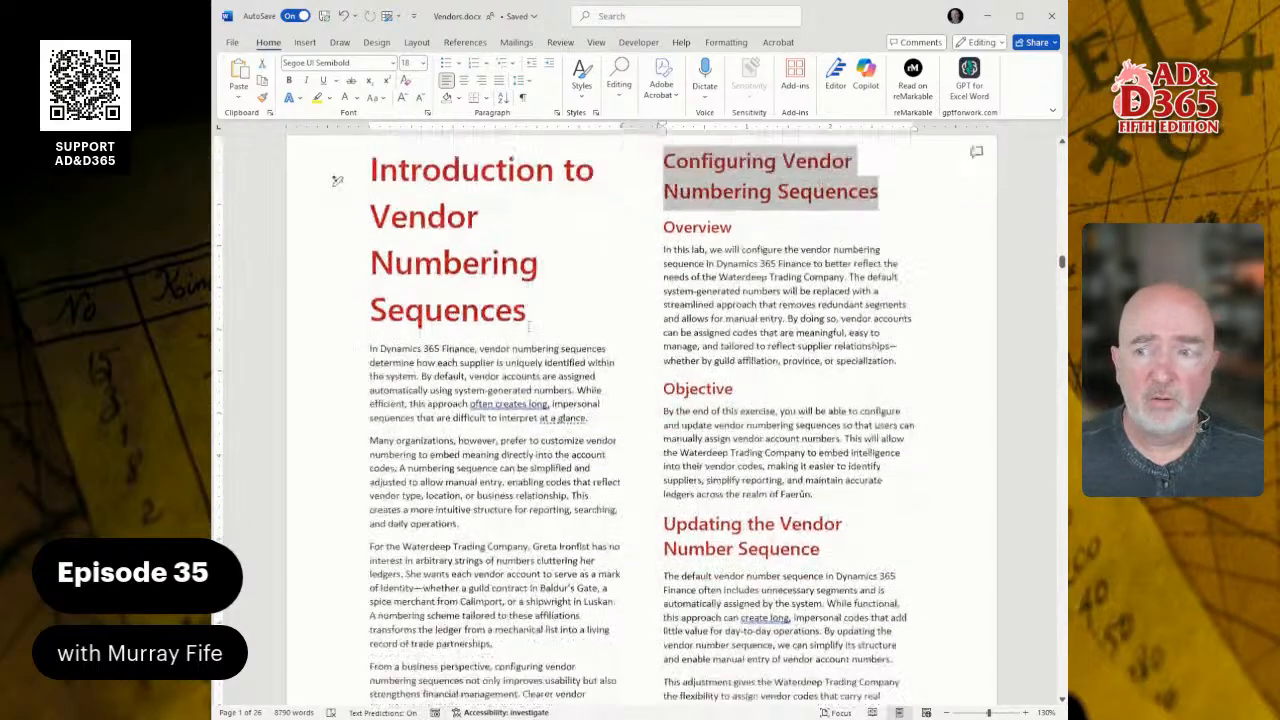
scroll(529, 325, "down", 4)
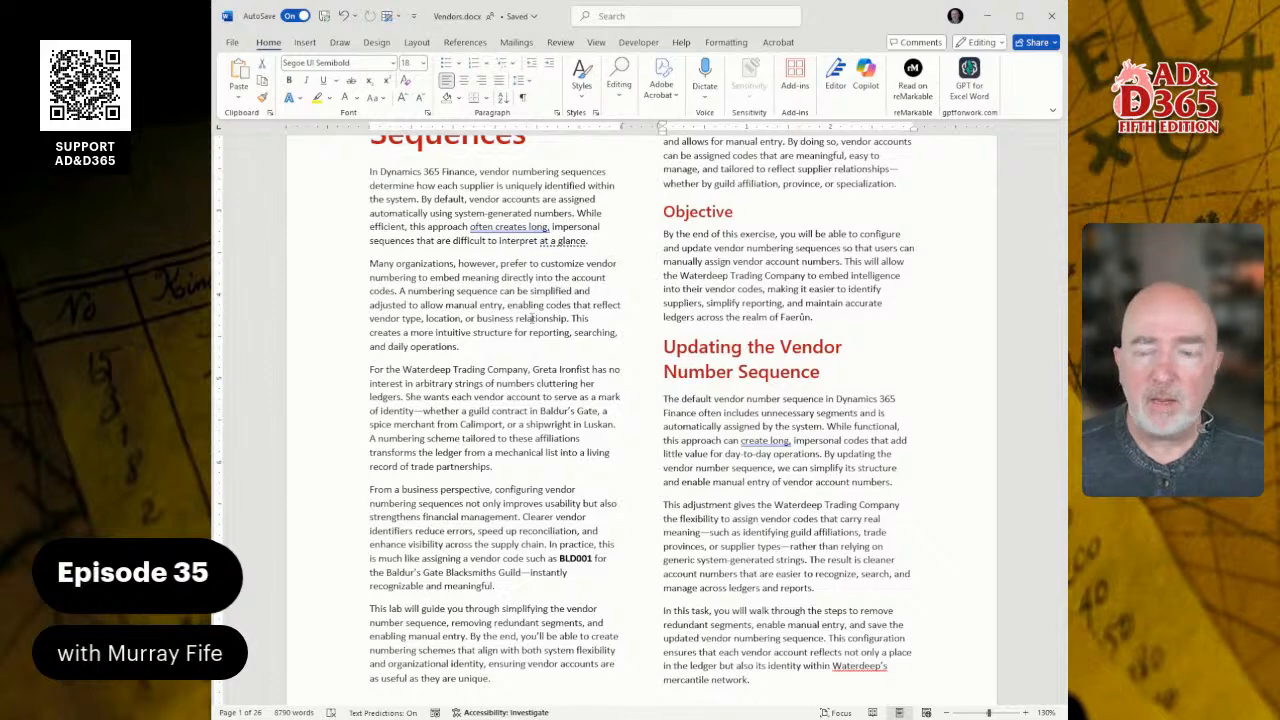
scroll(531, 318, "down", 15)
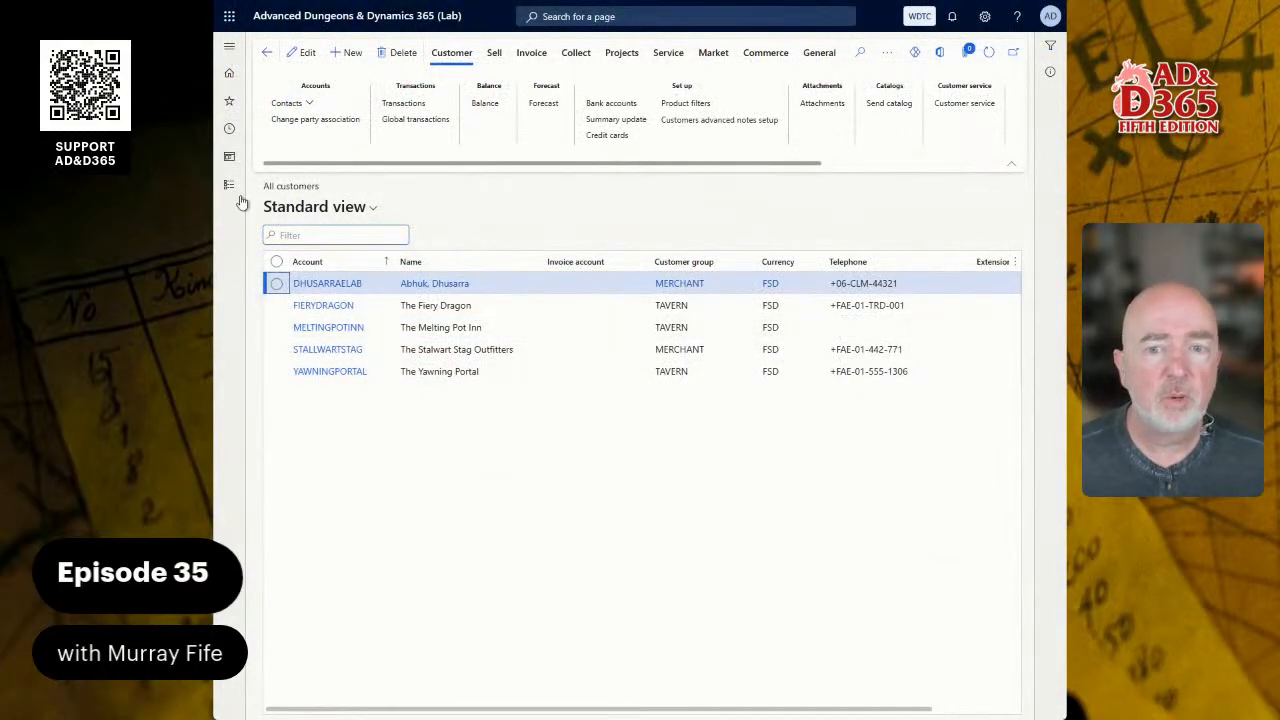
In Dynamics 365, search for "acco pay pa" and open the Accounts payable parameters page under Accounts payable setup
left_click(229, 185)
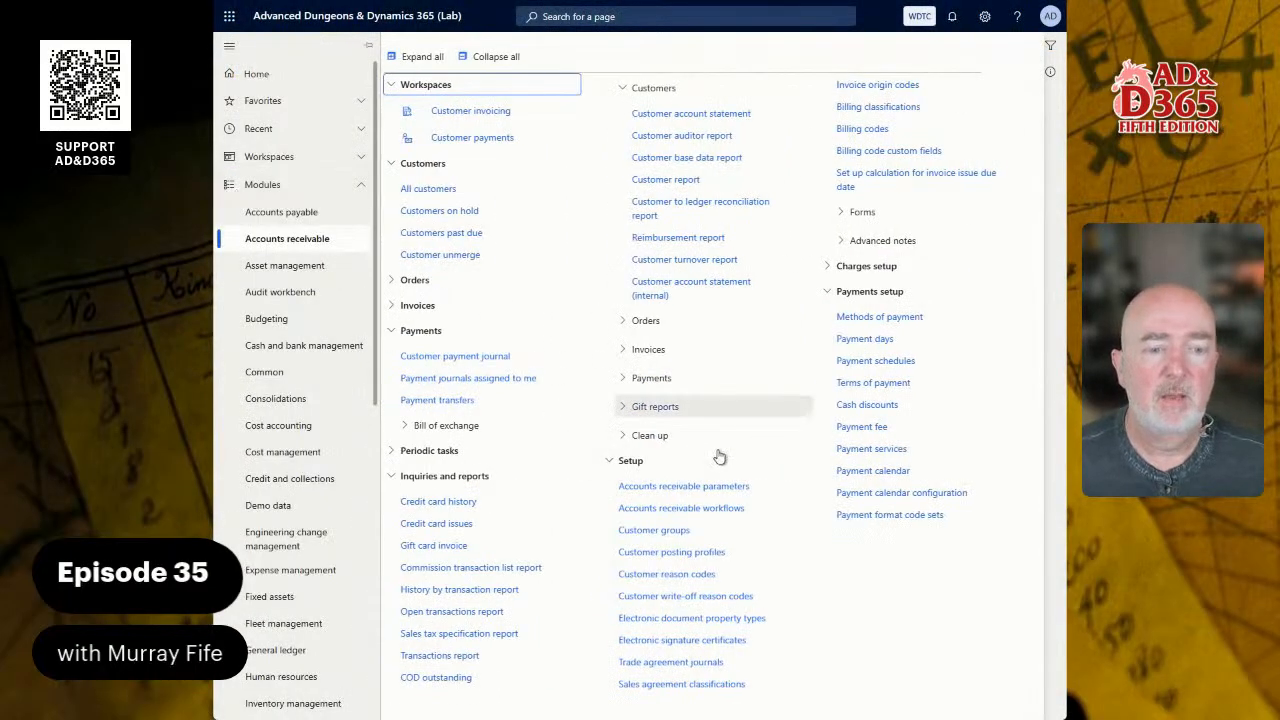
left_click(297, 222)
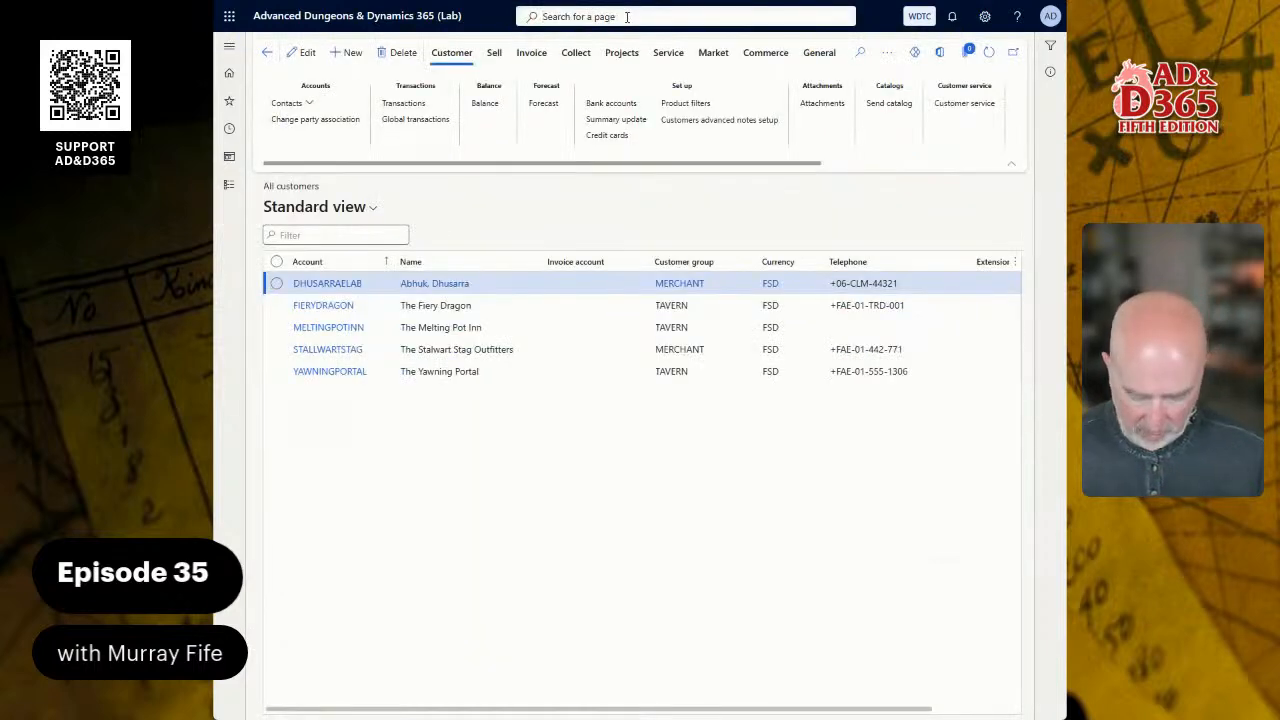
left_click(627, 17)
type("wa")
key("BackSpace")
key("BackSpace")
type("a")
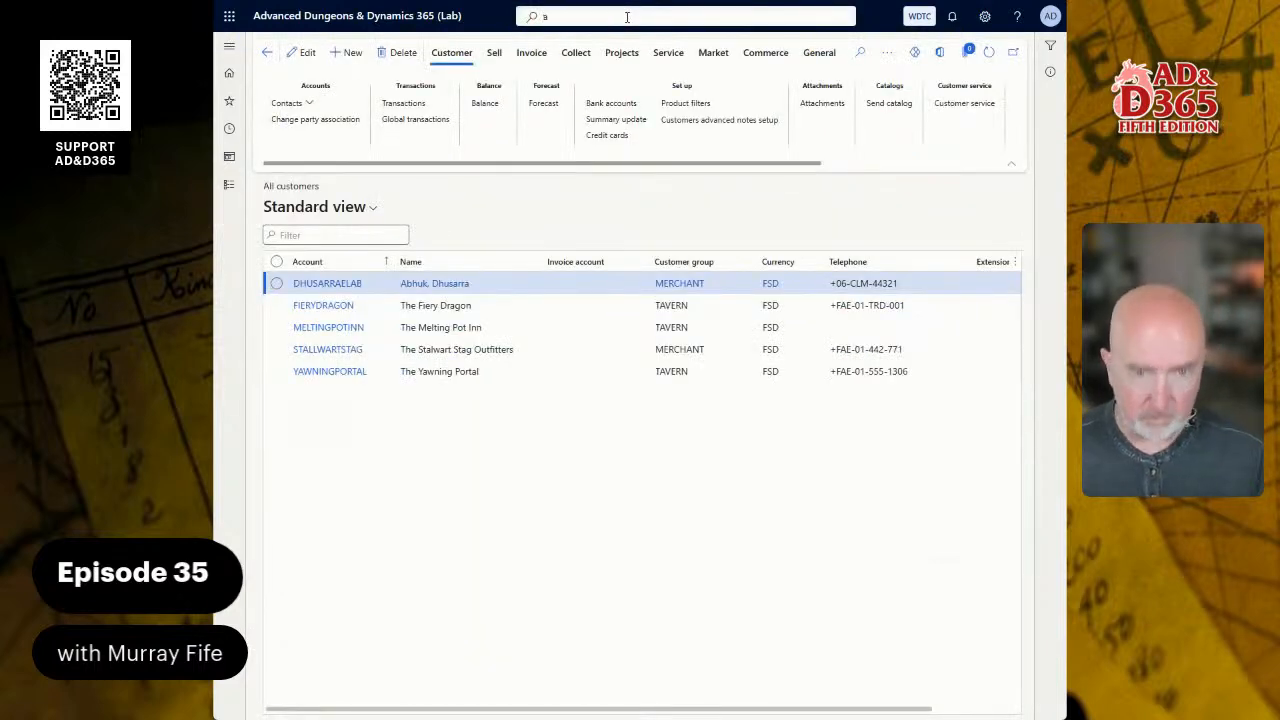
type("cco")
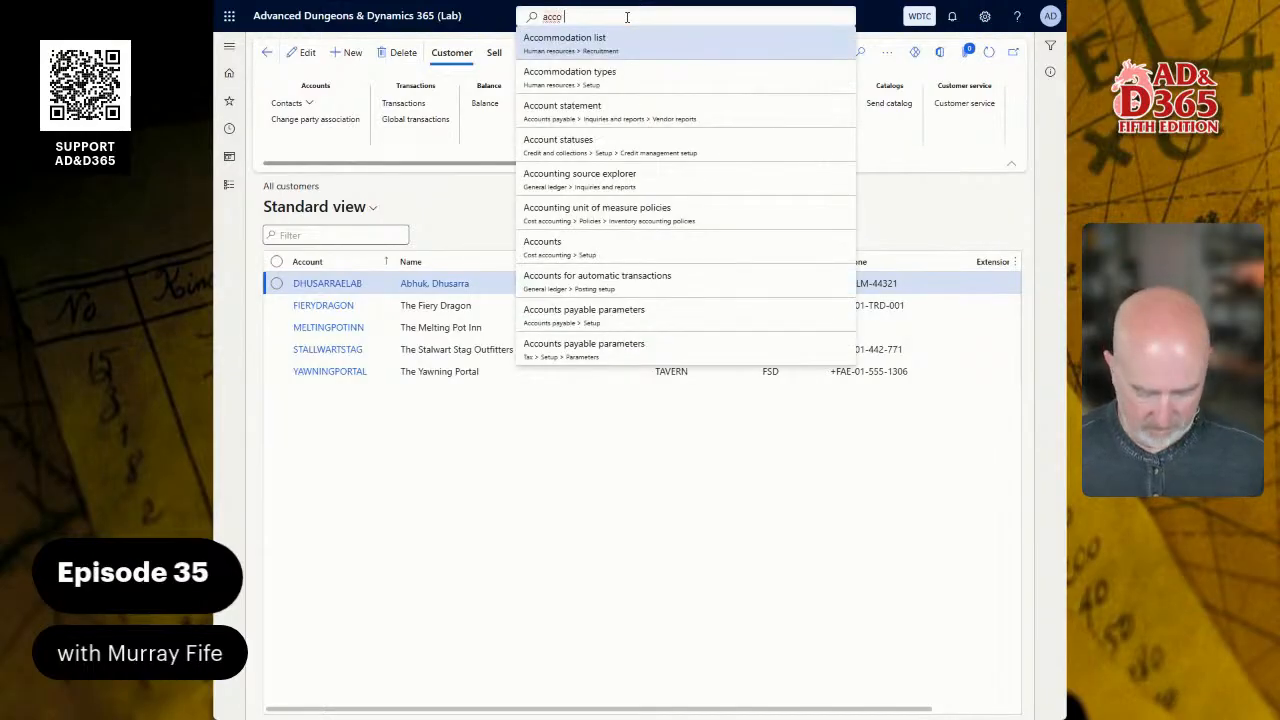
type(" pay pa")
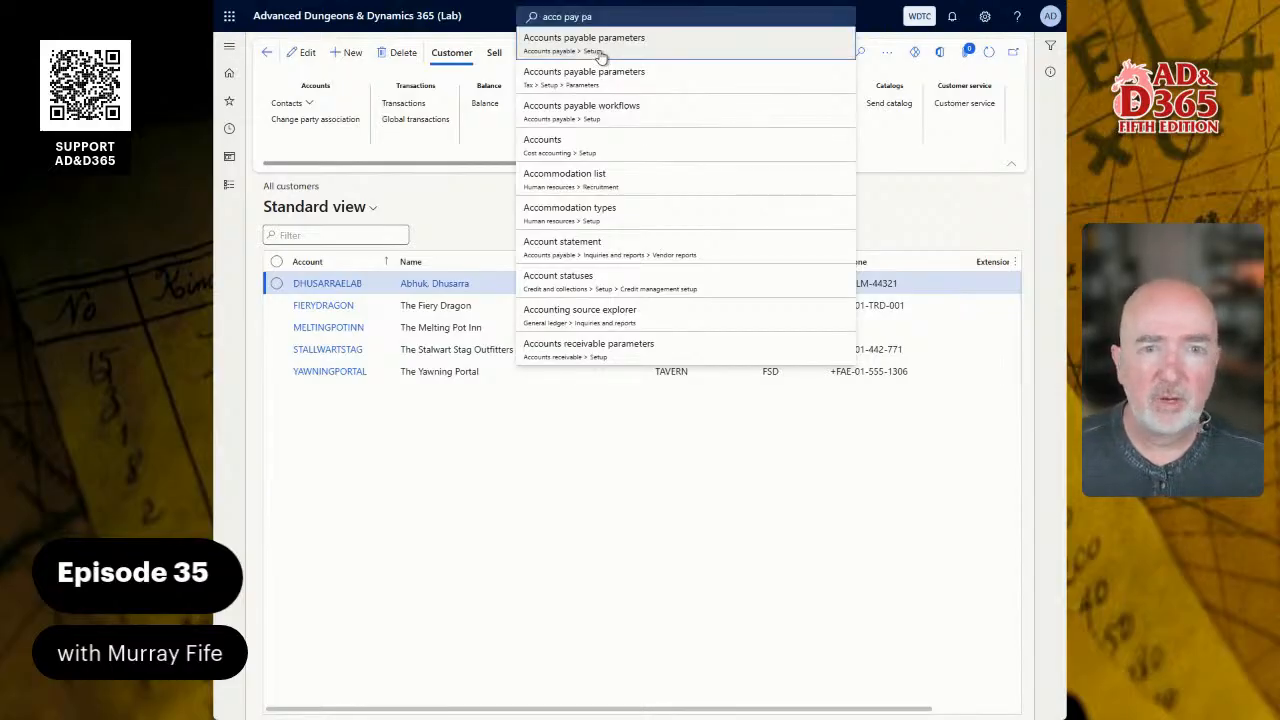
left_click(603, 58)
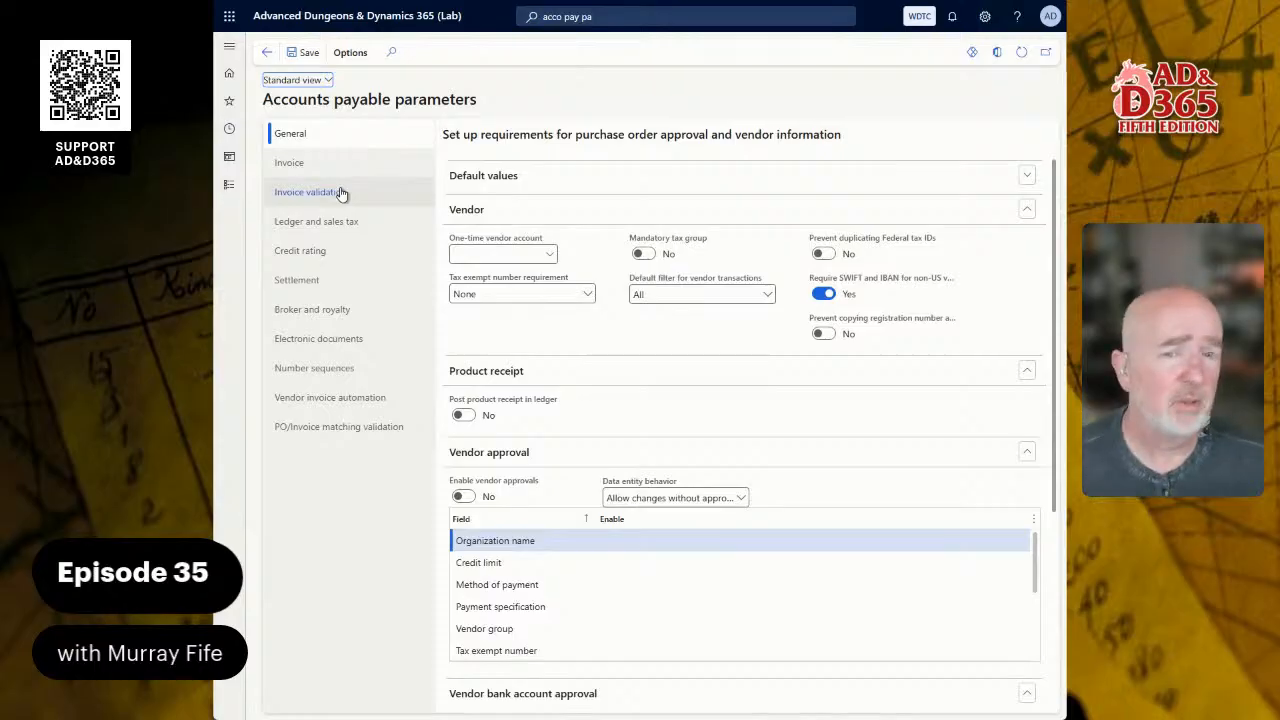
Open the details of the number sequence assigned to the Vendor account reference in the Accounts payable parameters
left_click(355, 374)
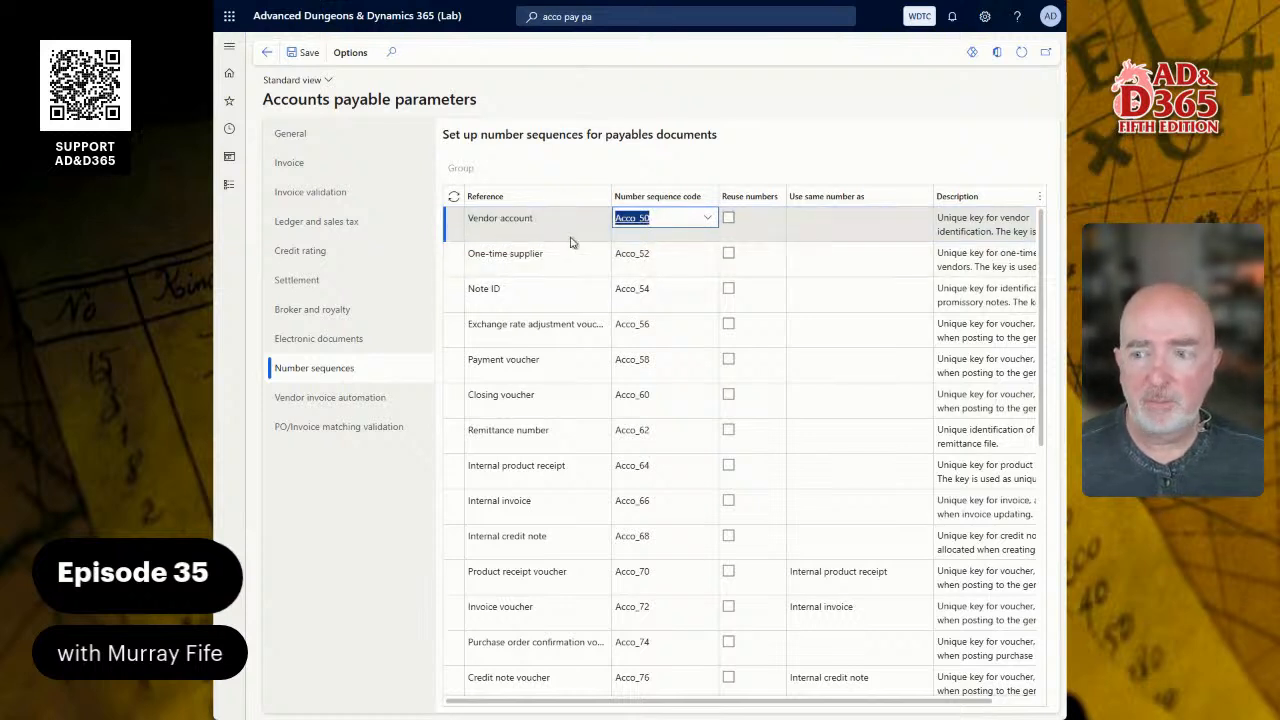
right_click(709, 219)
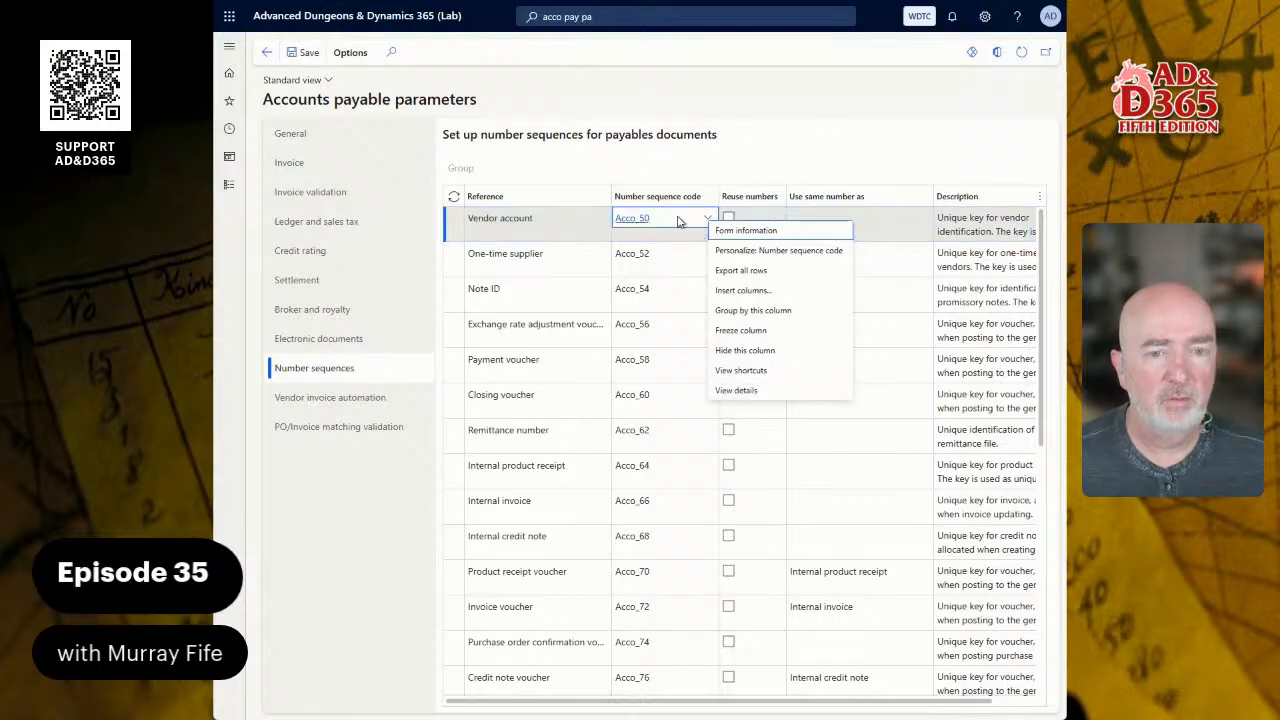
left_click(731, 389)
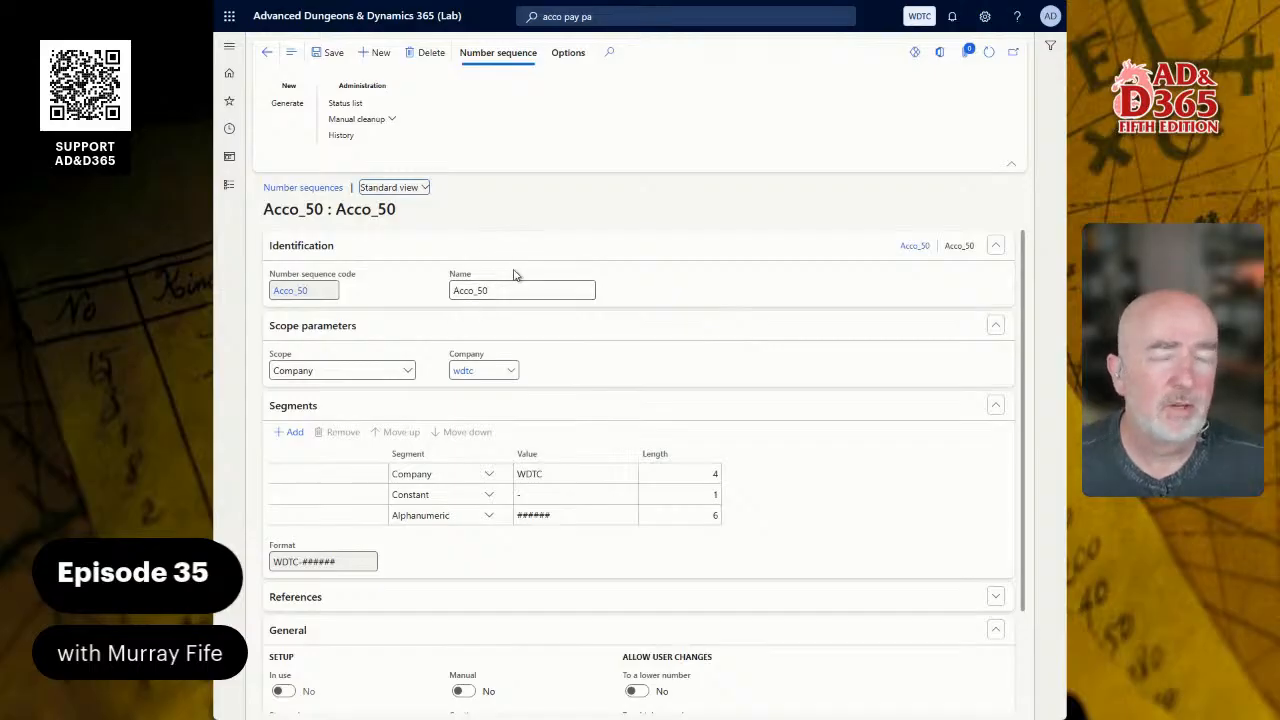
Allow manual numbering for the vendor account number sequence and remove its Company and Constant segments
left_click(563, 474)
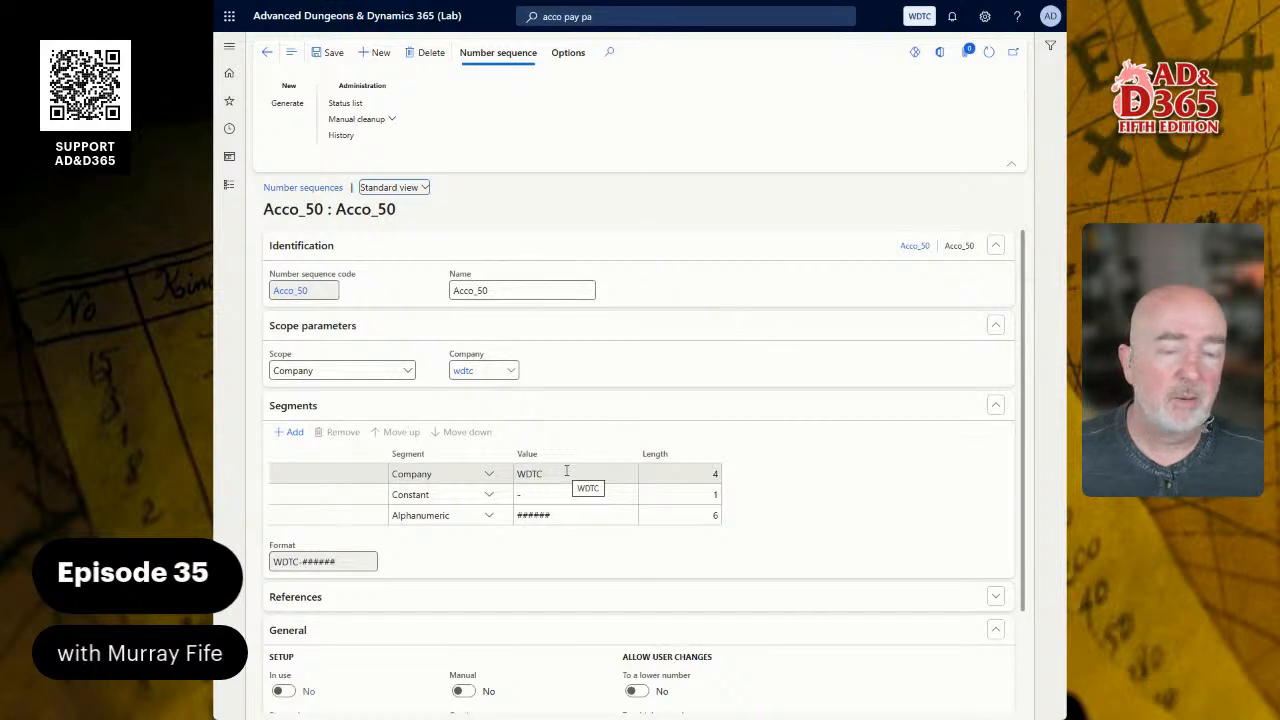
left_click(566, 472)
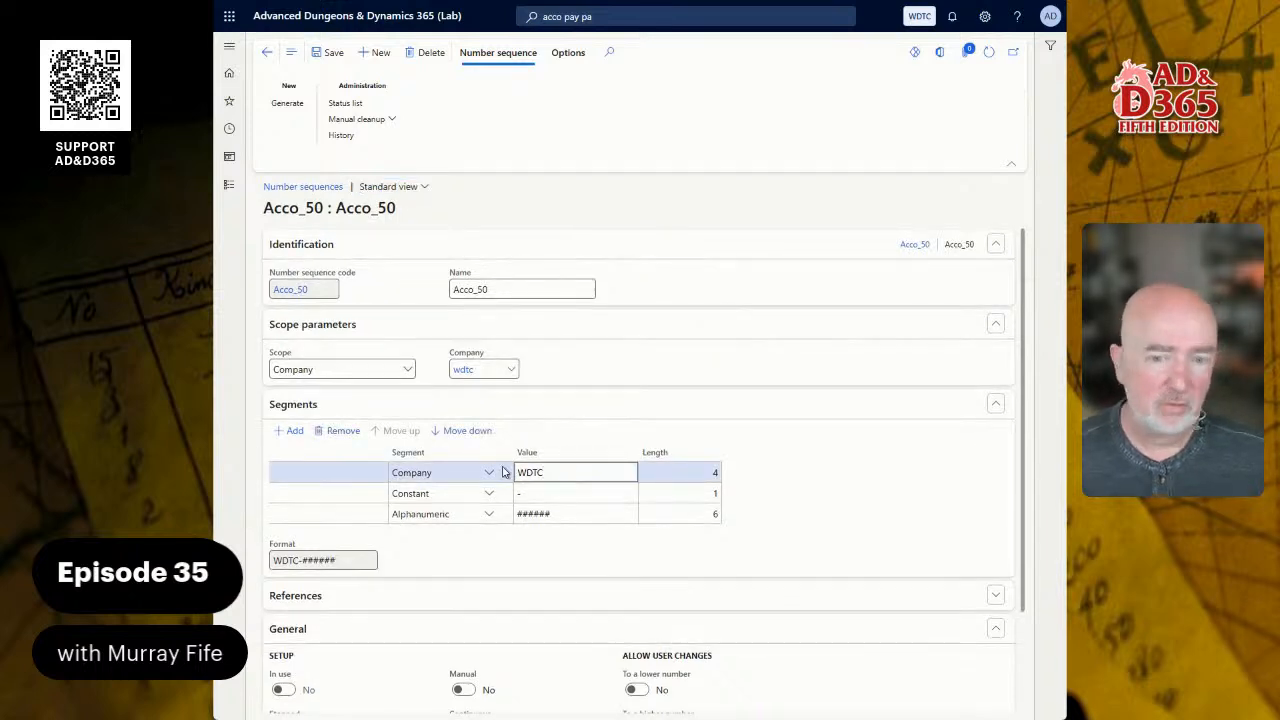
left_click(466, 690)
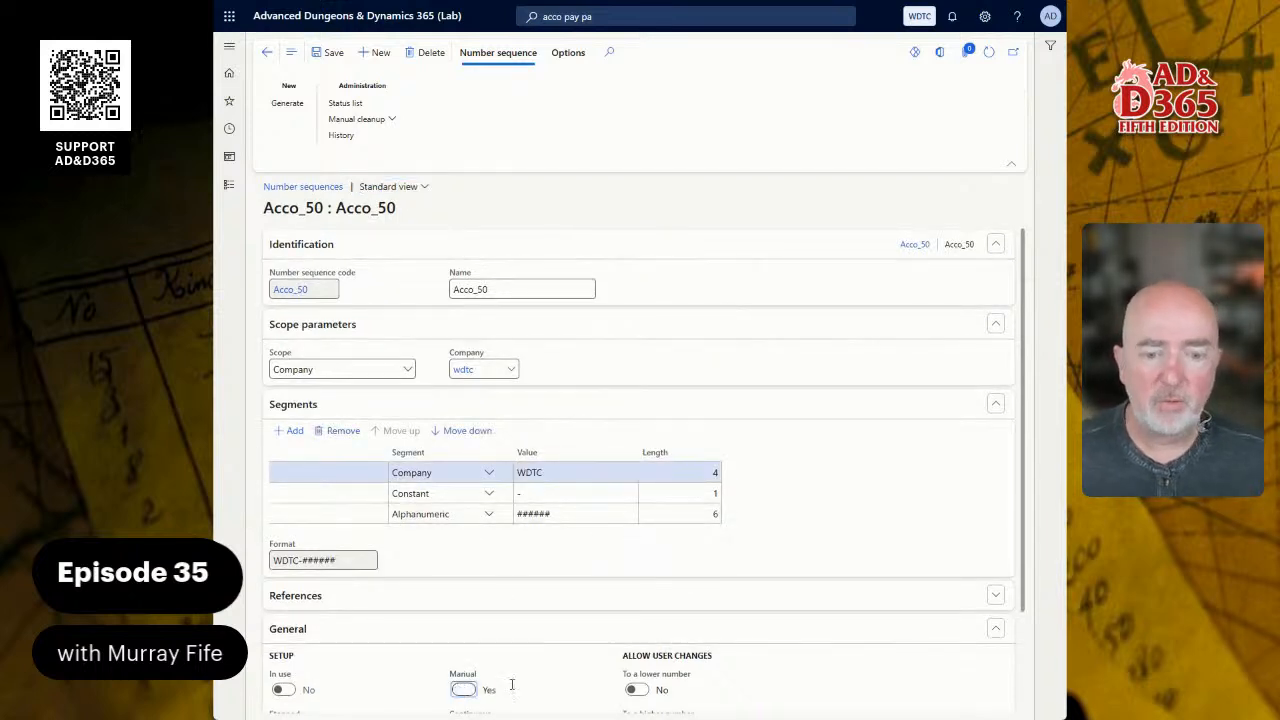
left_click(577, 465)
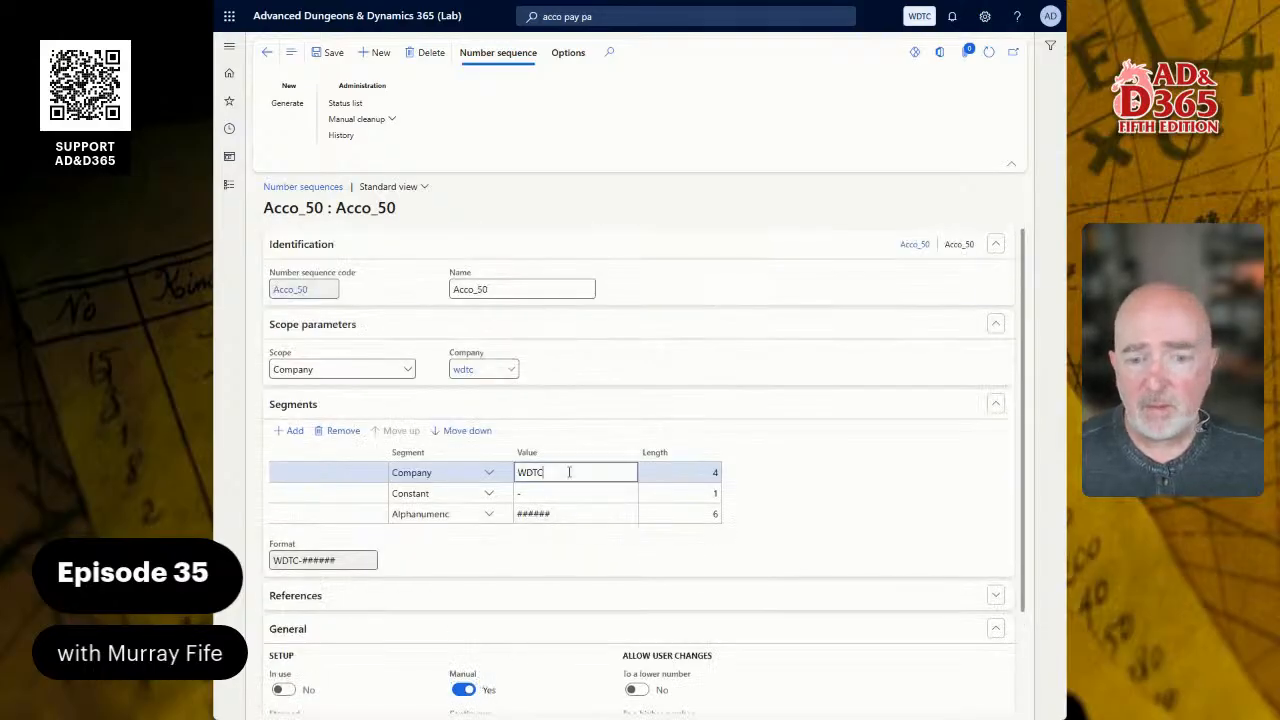
left_click(347, 430)
left_click(343, 431)
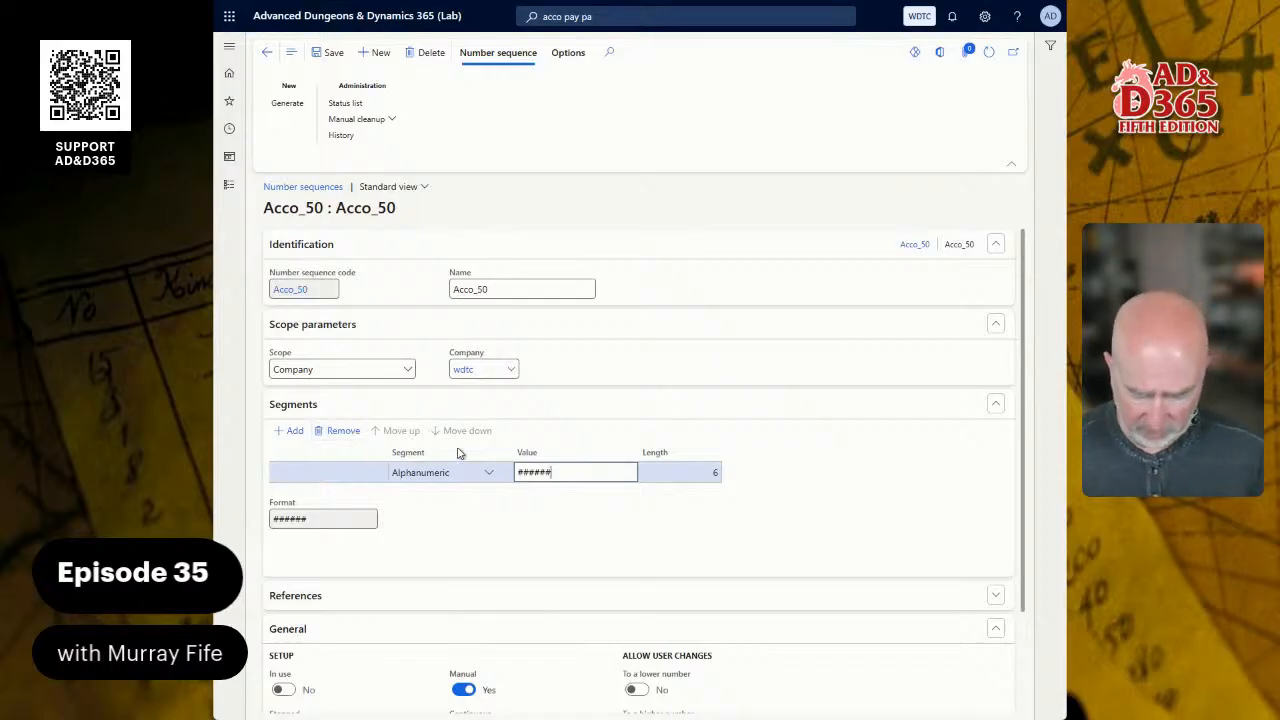
Set the remaining Alphanumeric segment's value to #########, then save the number sequence and close it and the Accounts payable parameters
type("###")
key("Tab")
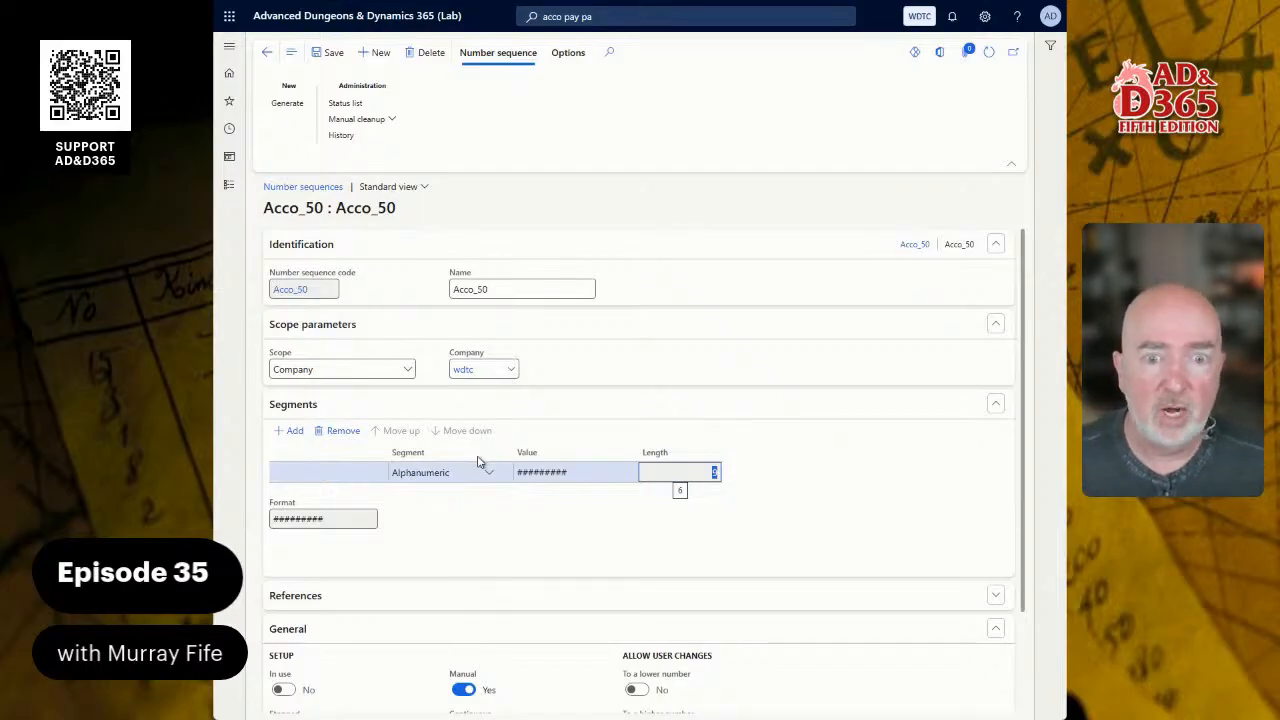
scroll(484, 545, "down", 1)
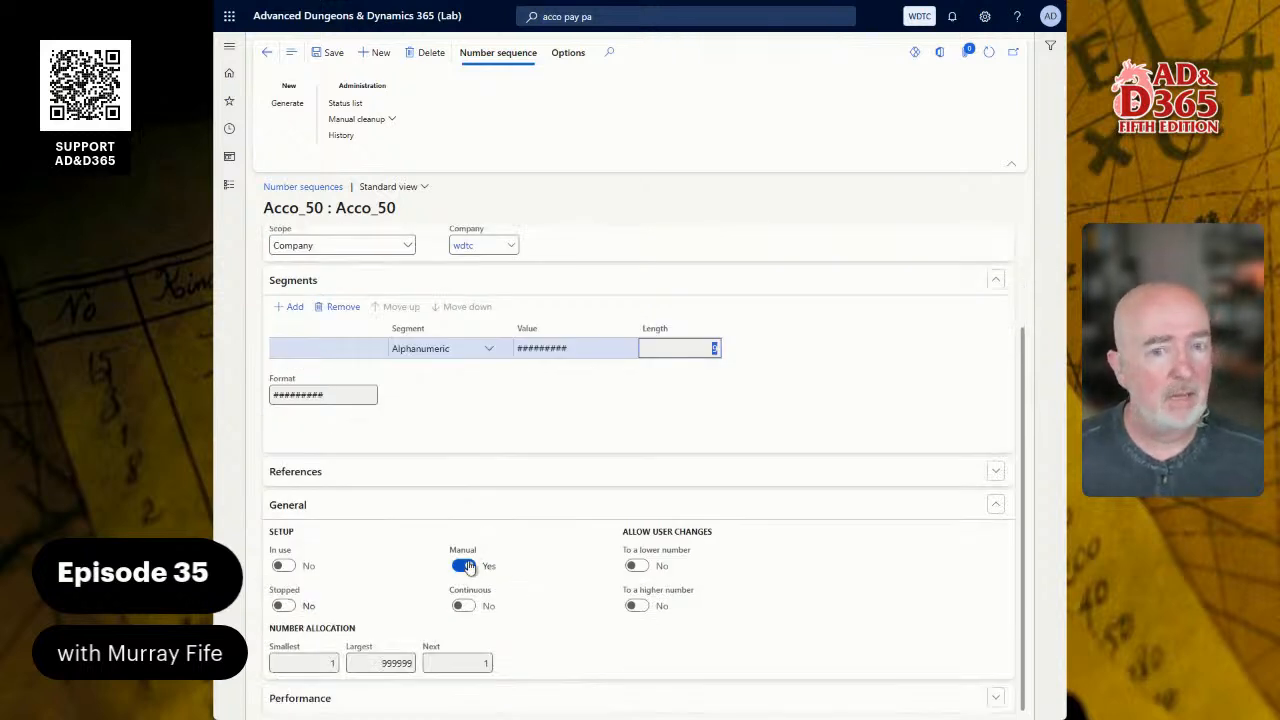
left_click(330, 52)
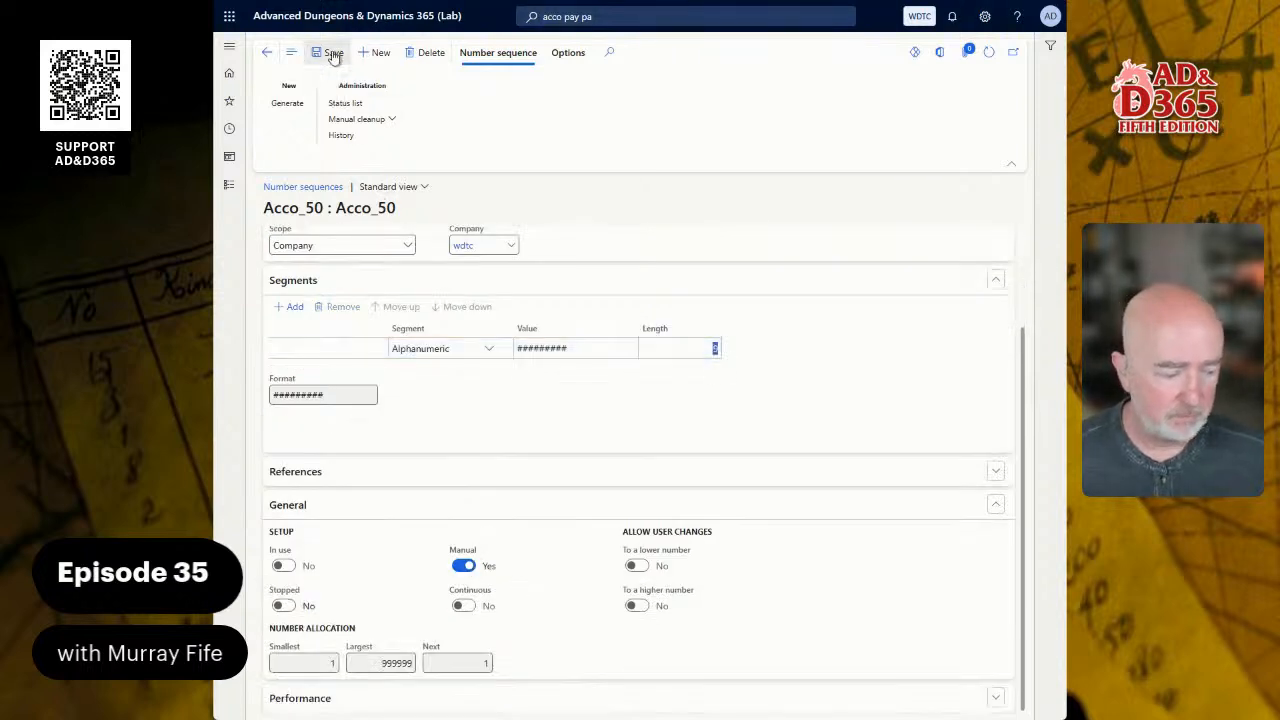
left_click(269, 53)
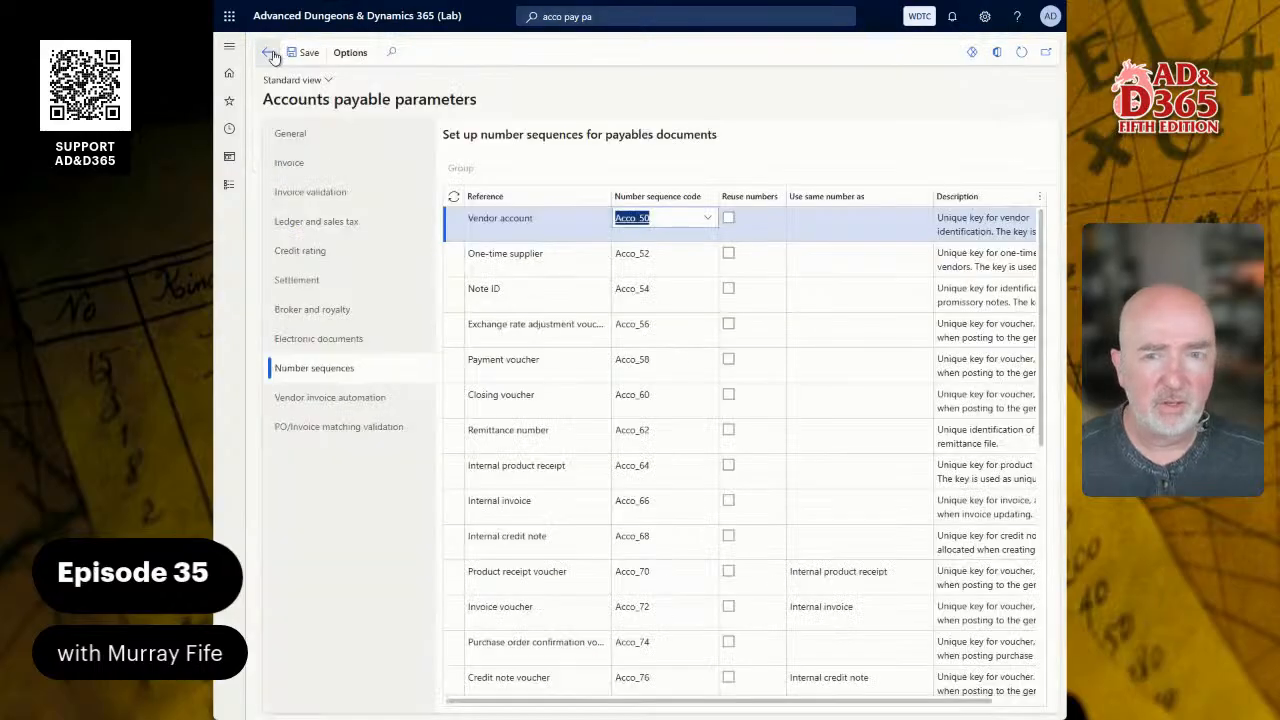
left_click(271, 53)
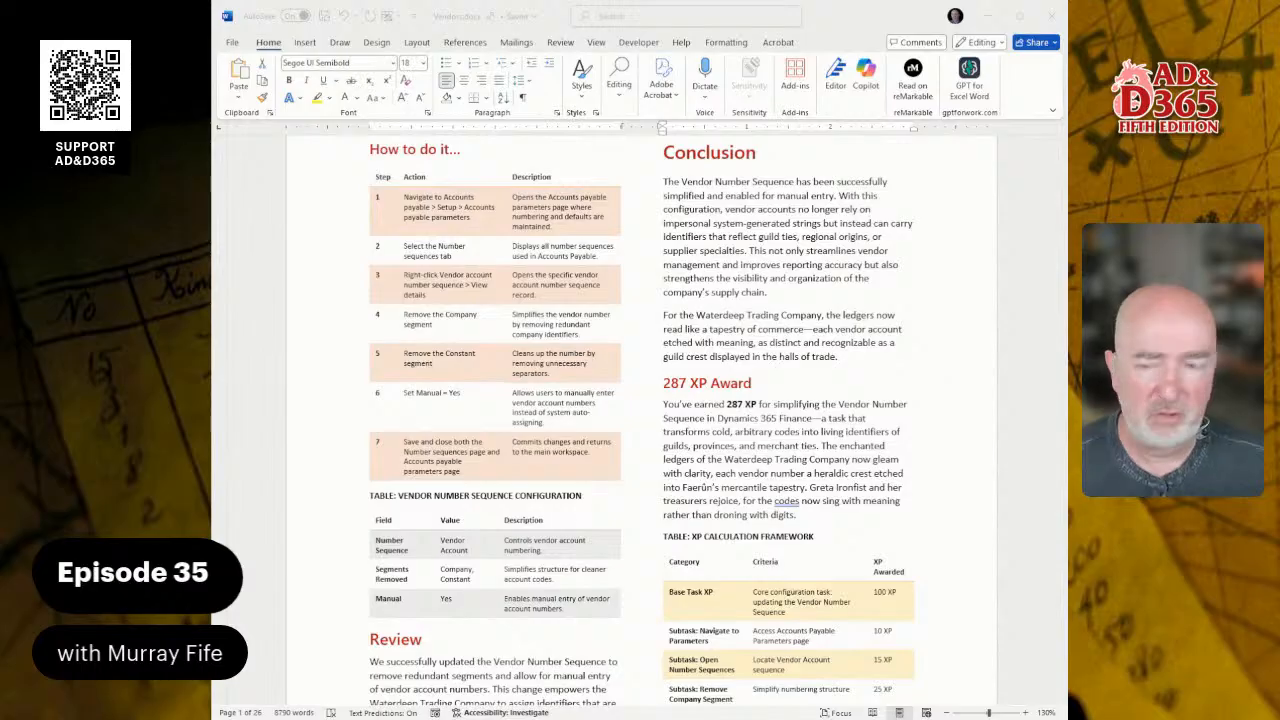
Read the Word guide's vendor groups lab, including the parts supplier, additional and Faerûn-specific vendor group tables
scroll(640, 420, "down", 8)
scroll(640, 420, "down", 20)
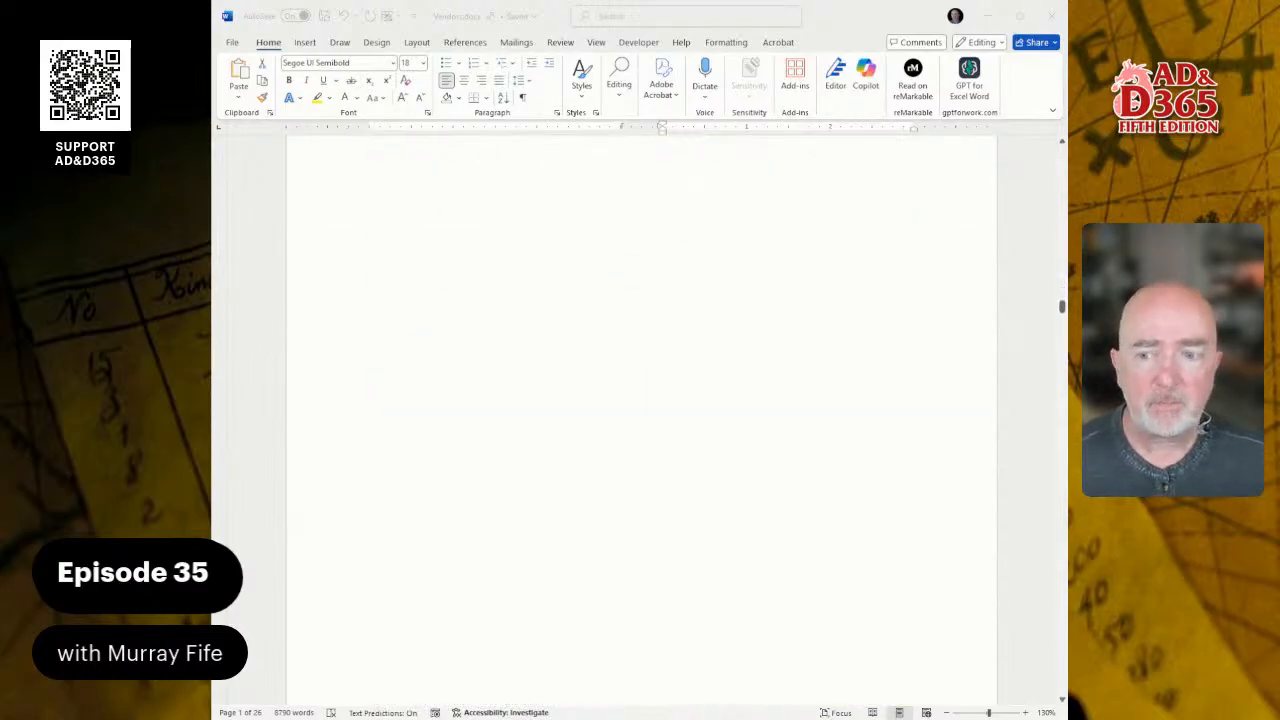
scroll(640, 420, "down", 5)
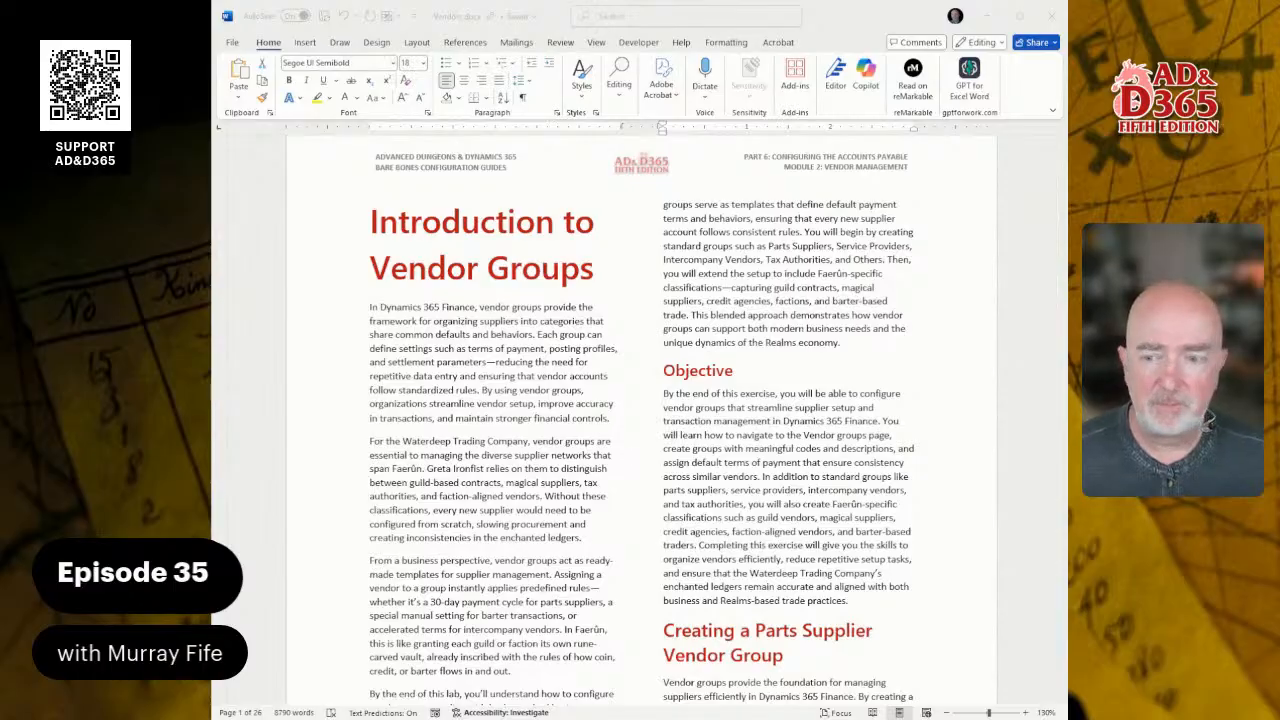
scroll(640, 410, "down", 5)
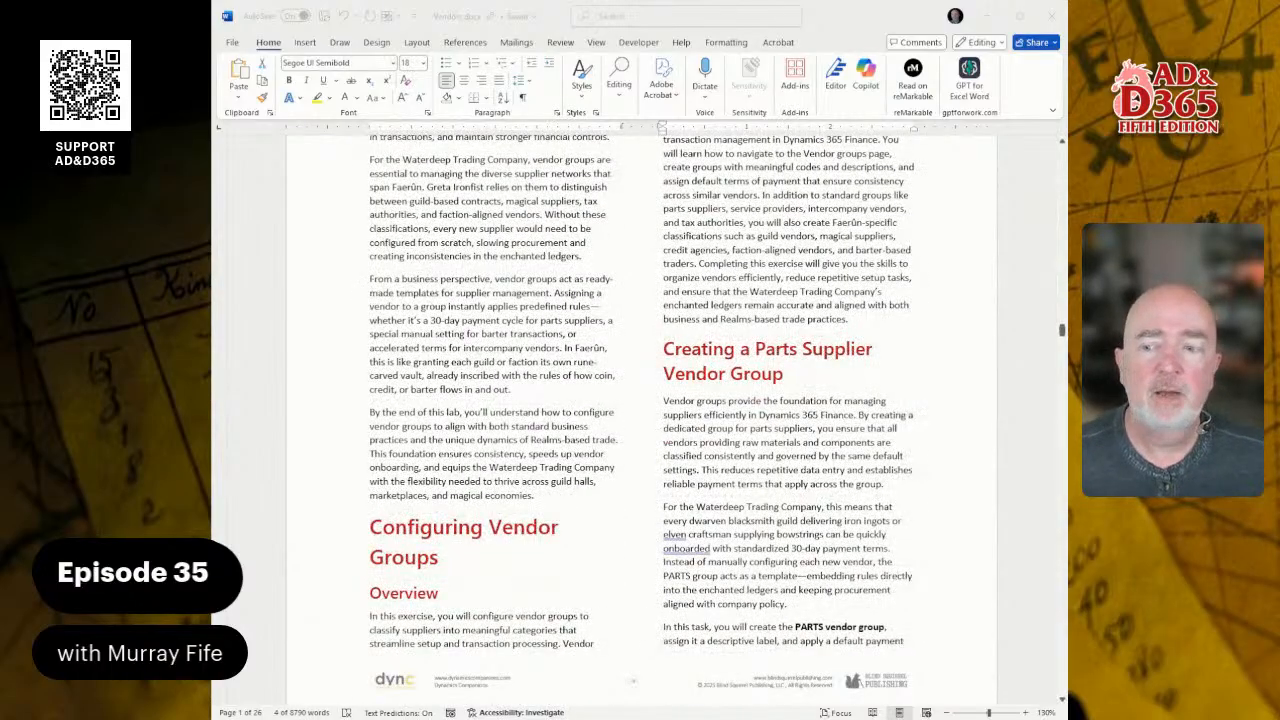
scroll(640, 410, "down", 10)
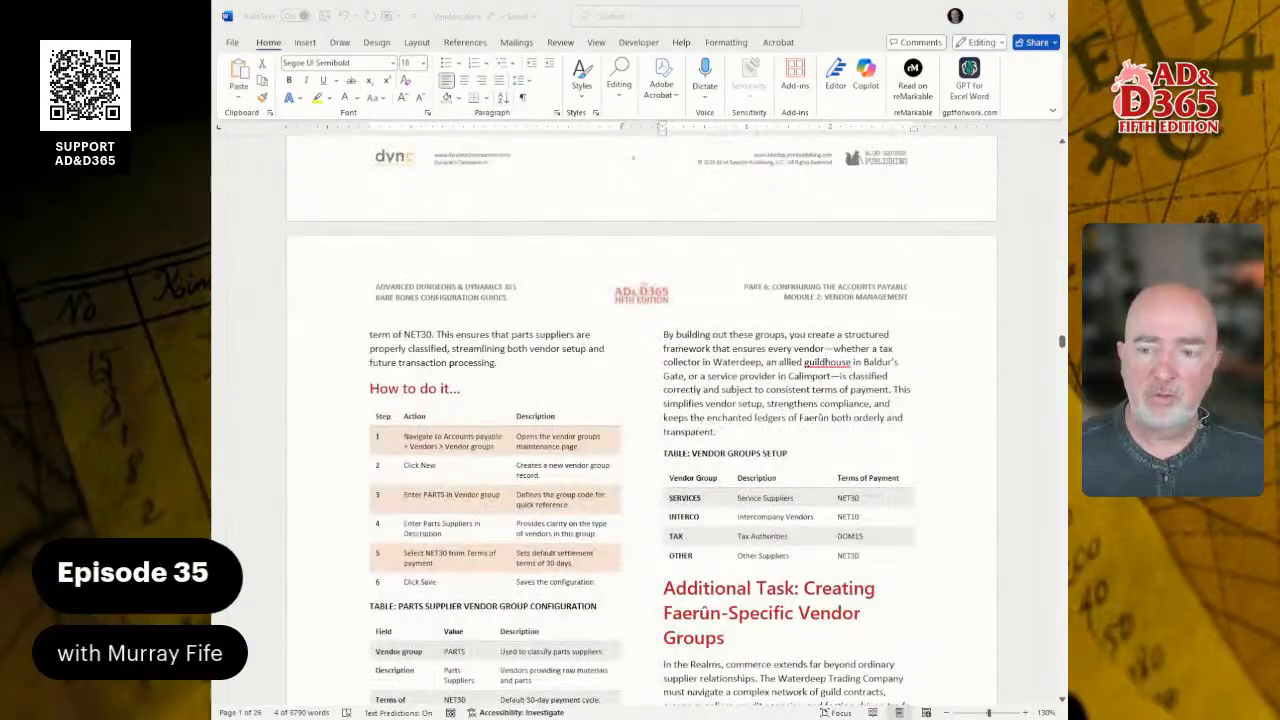
scroll(640, 410, "down", 2)
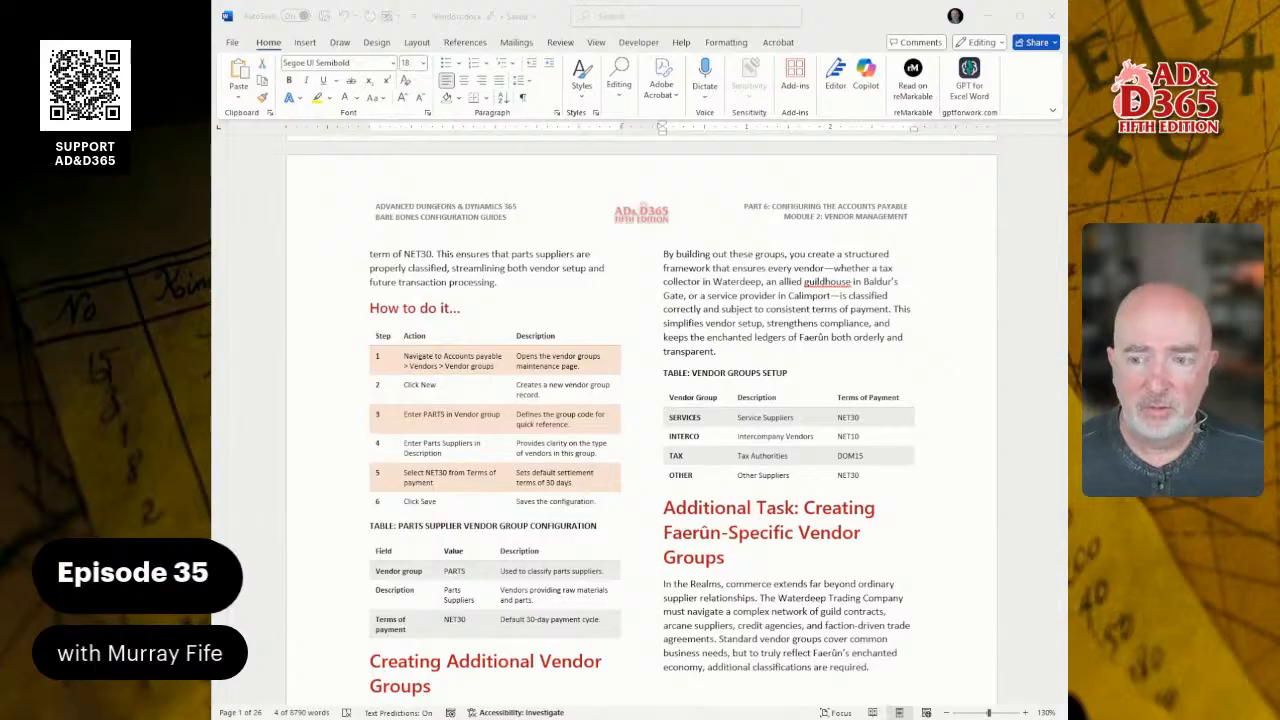
scroll(640, 420, "down", 4)
scroll(640, 420, "down", 15)
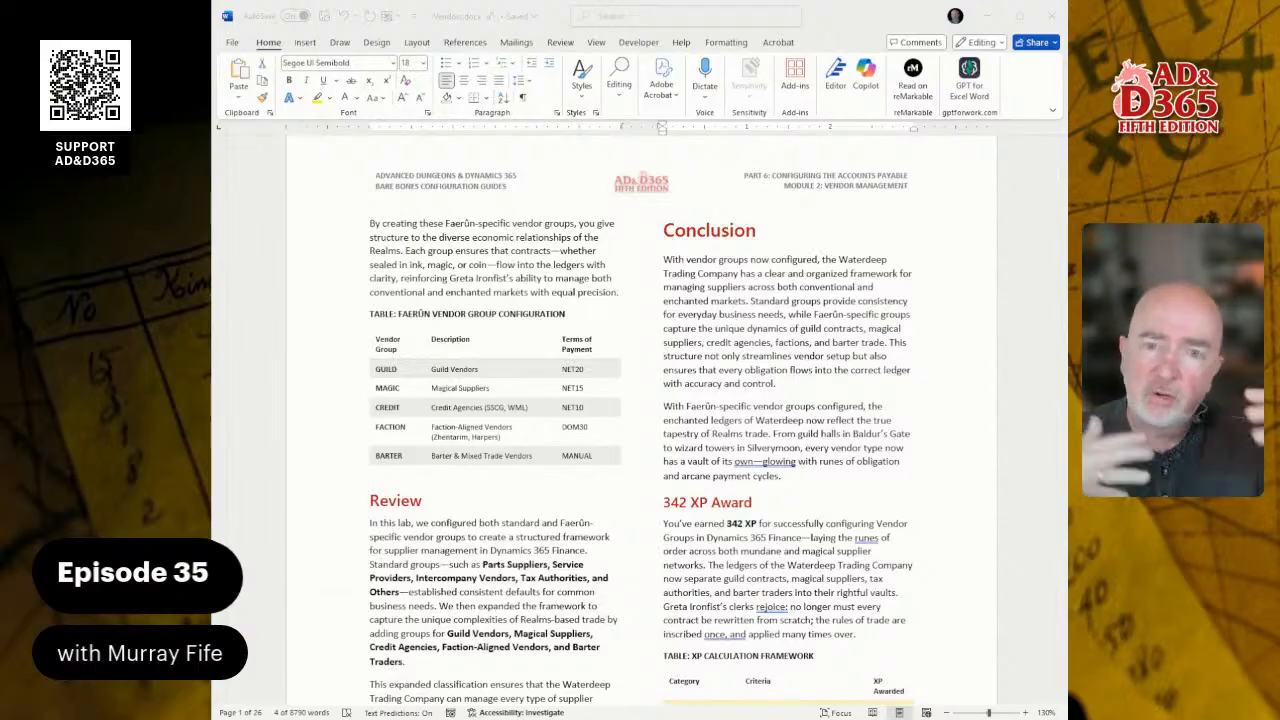
scroll(633, 408, "up", 4)
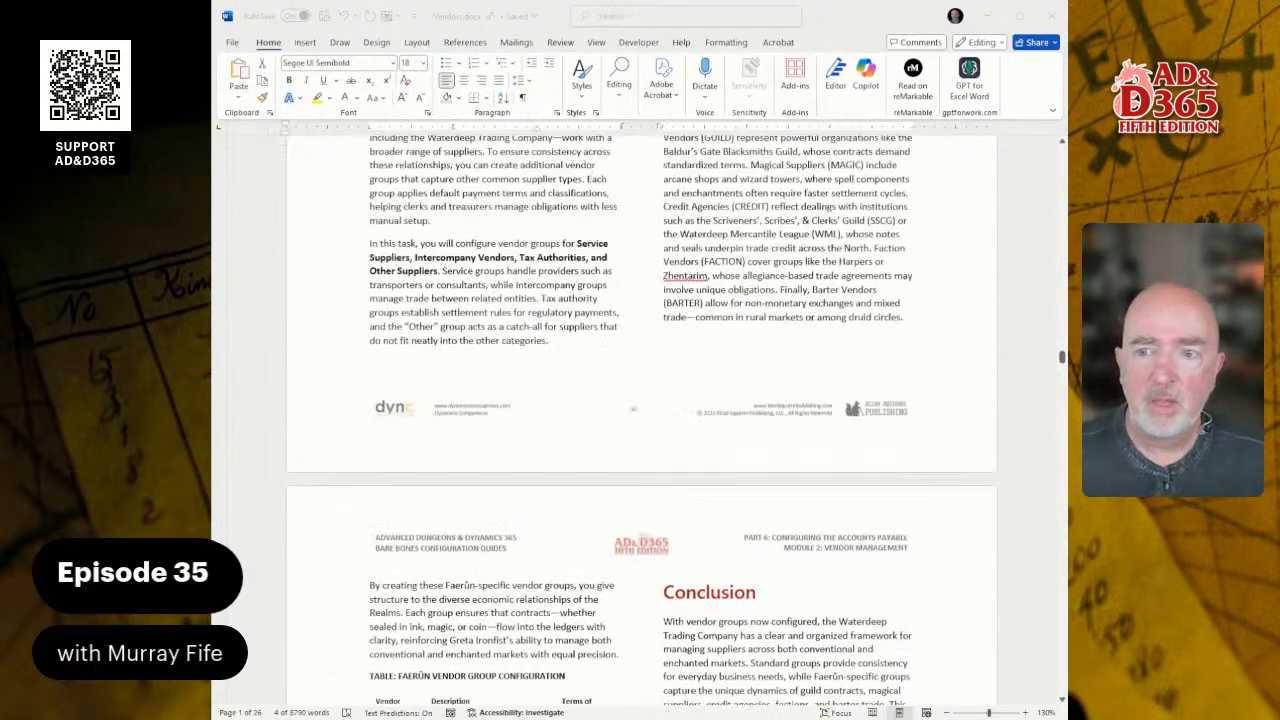
Return to the vendor groups setup table in the guide, then switch to Dynamics 365 and open the Accounts payable vendor groups page
scroll(633, 408, "up", 15)
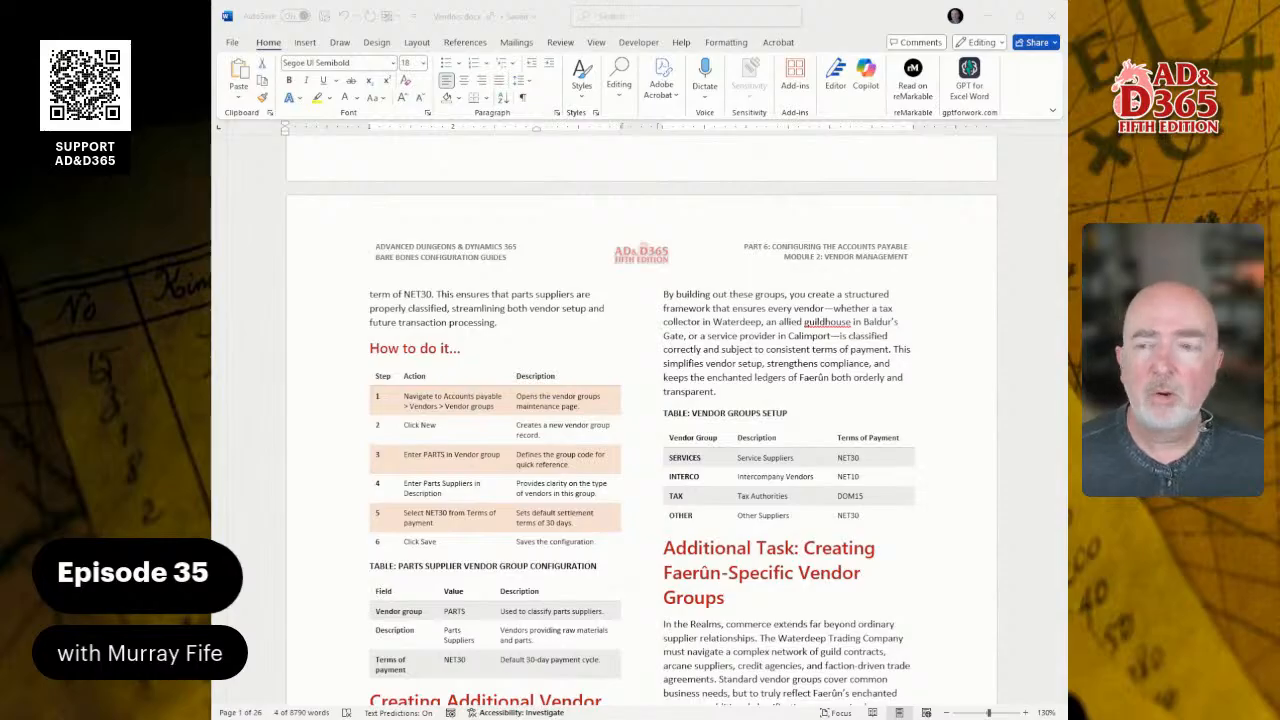
key("alt+Tab")
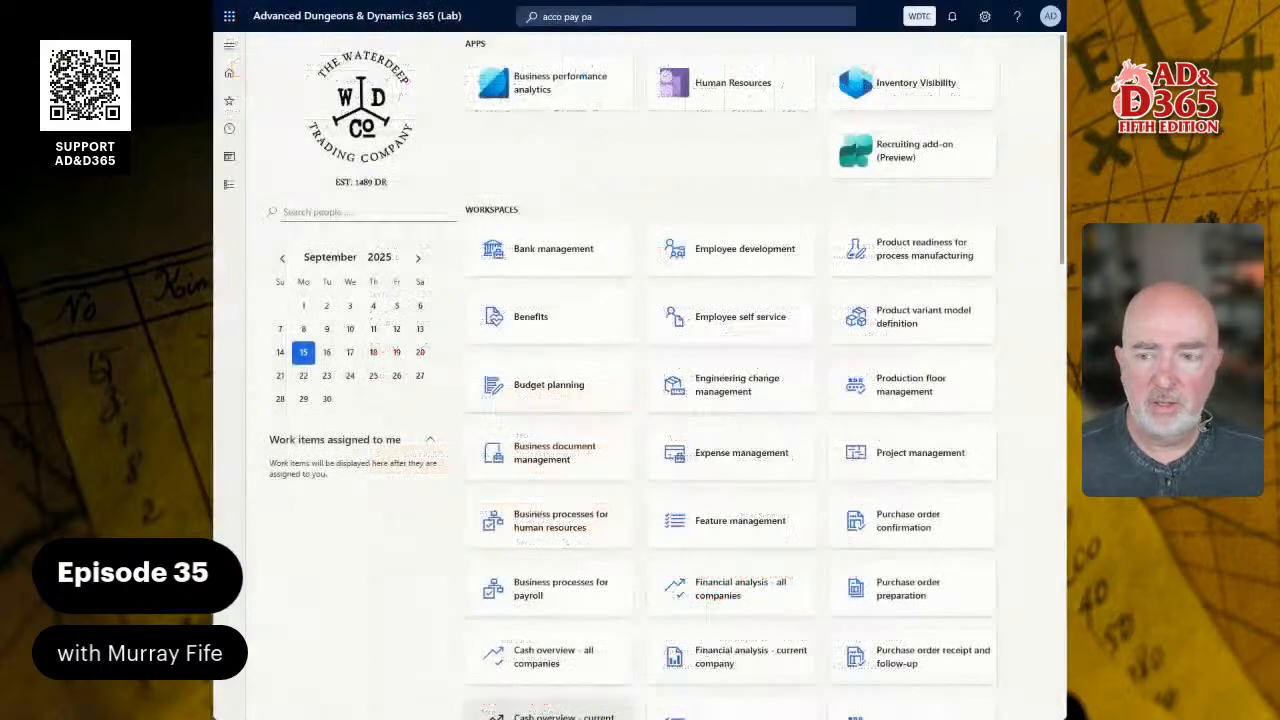
left_click(628, 17)
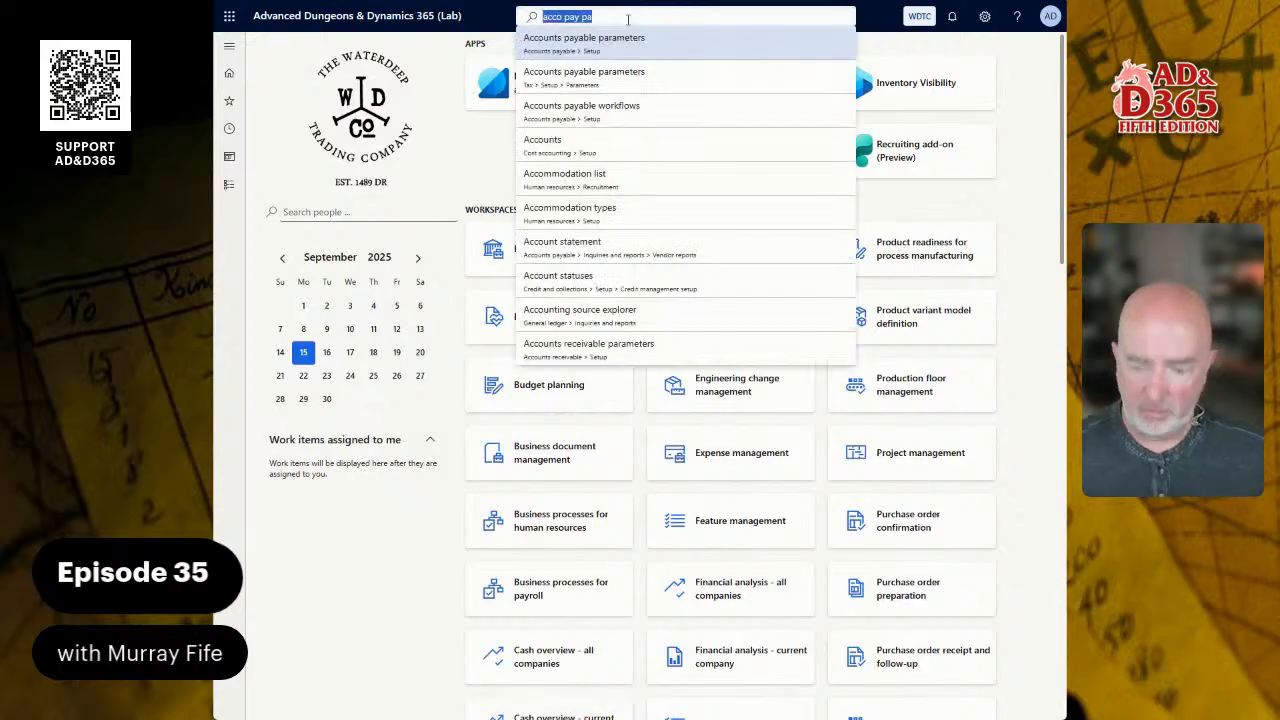
type("vend gr")
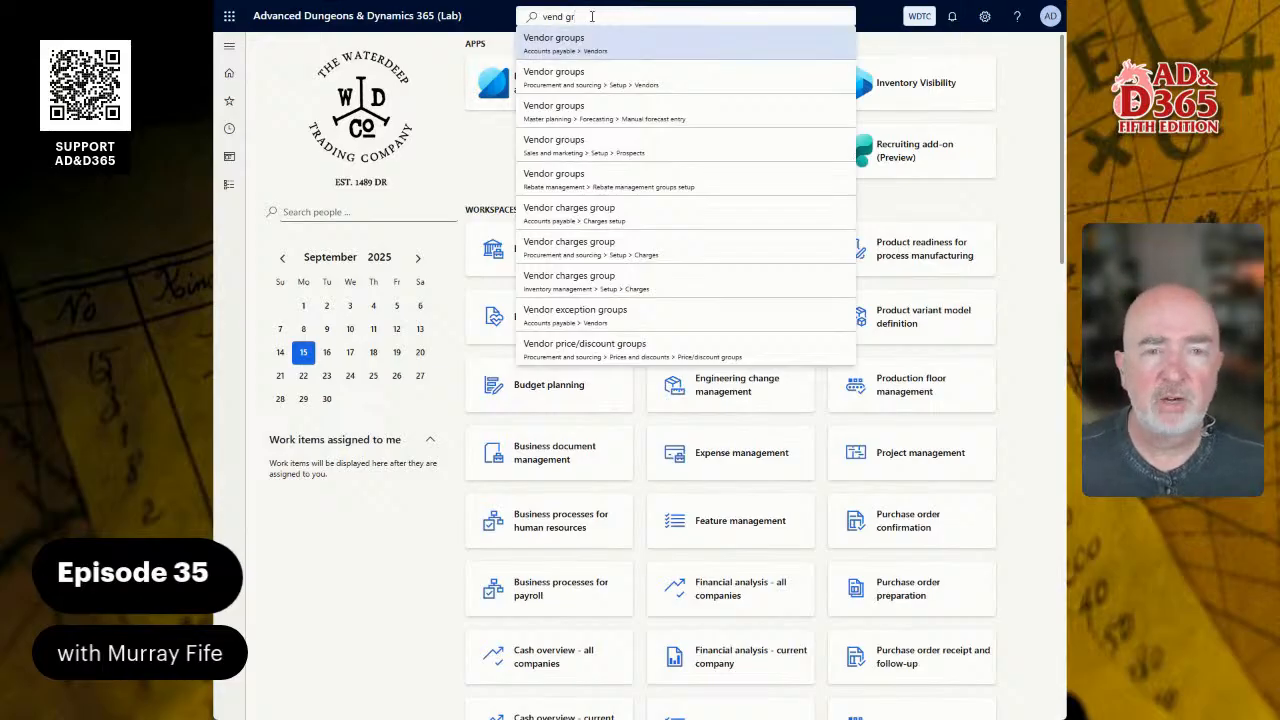
left_click(228, 188)
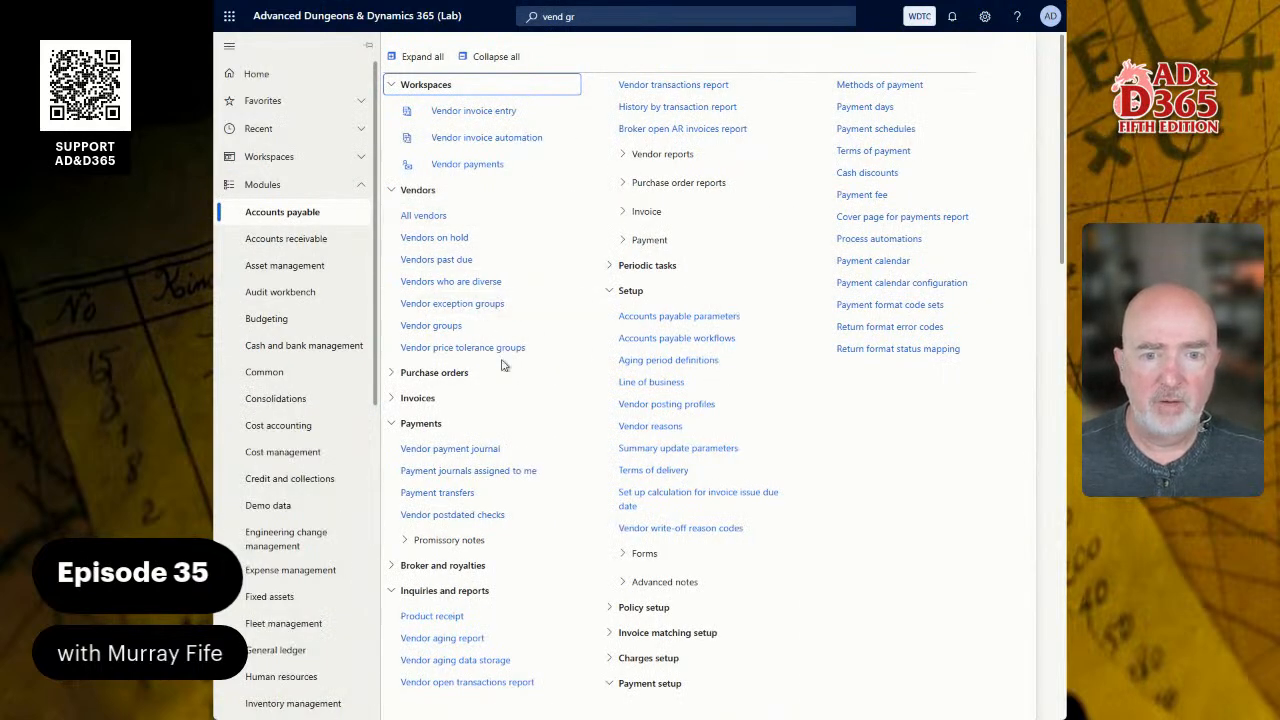
left_click(453, 330)
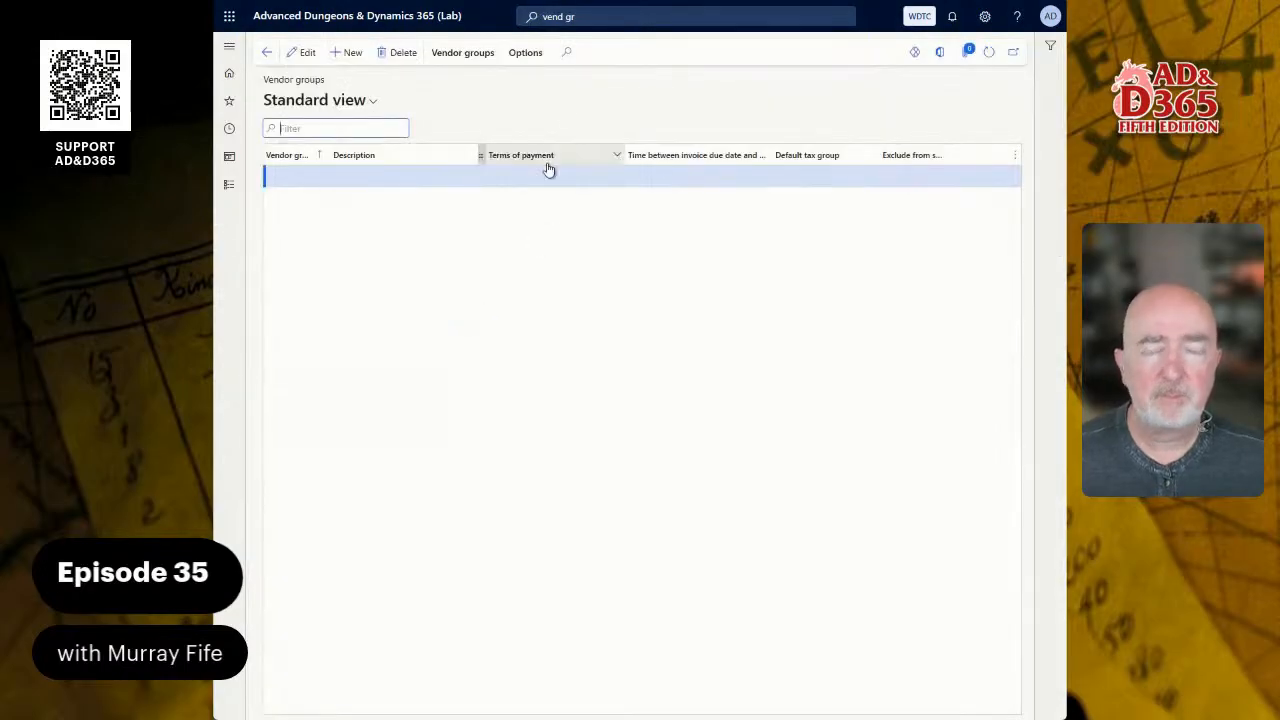
Create a new vendor group with the code PARTS and the description Parts Suppliers
left_click(355, 58)
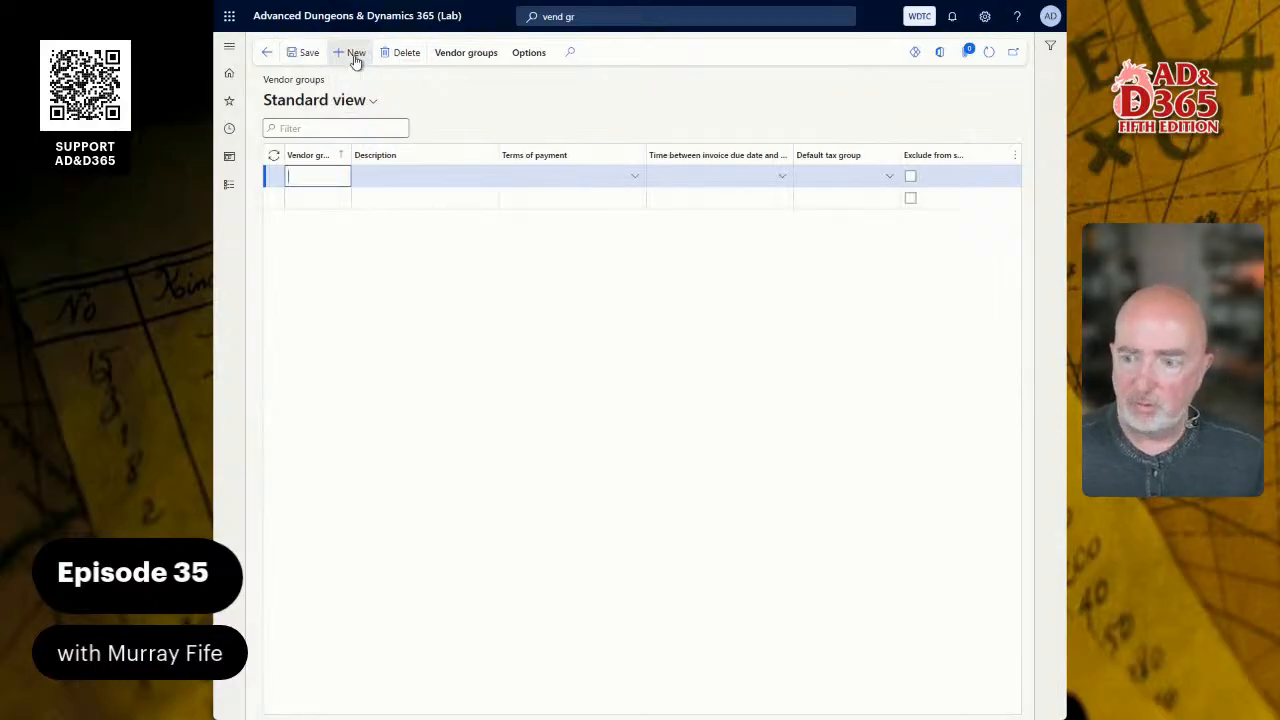
type("PART")
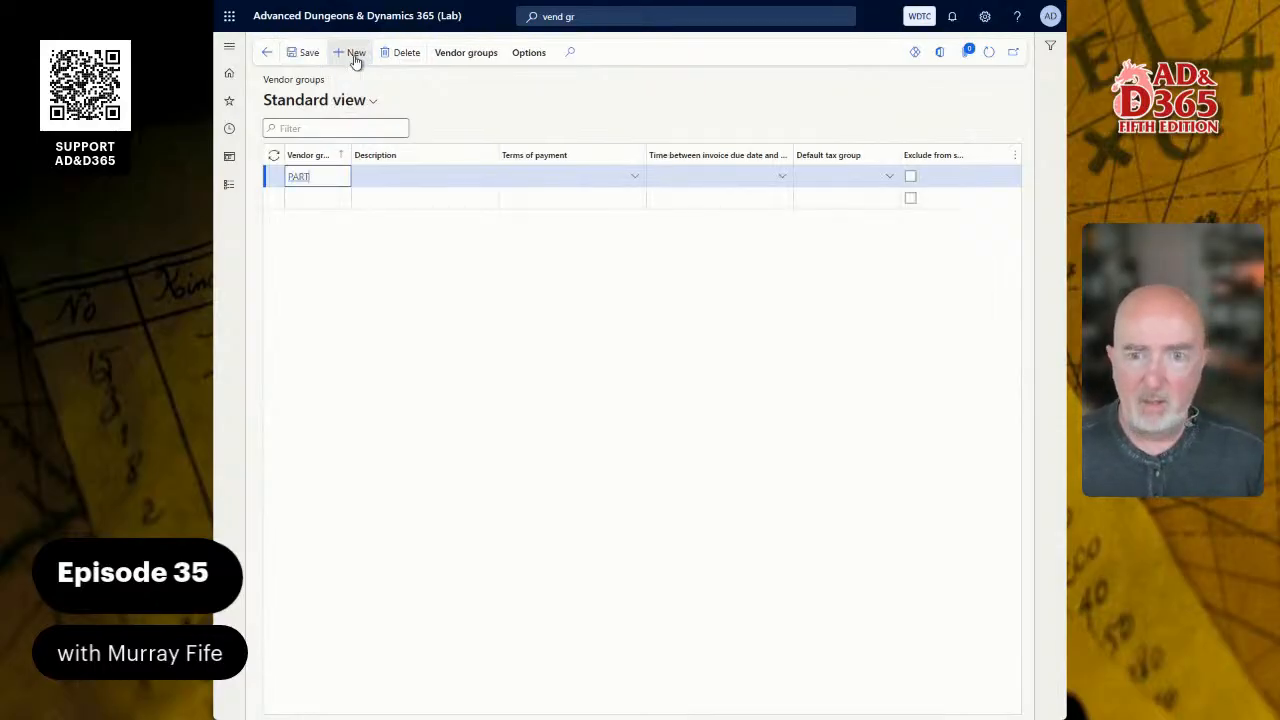
type("S")
key("Tab")
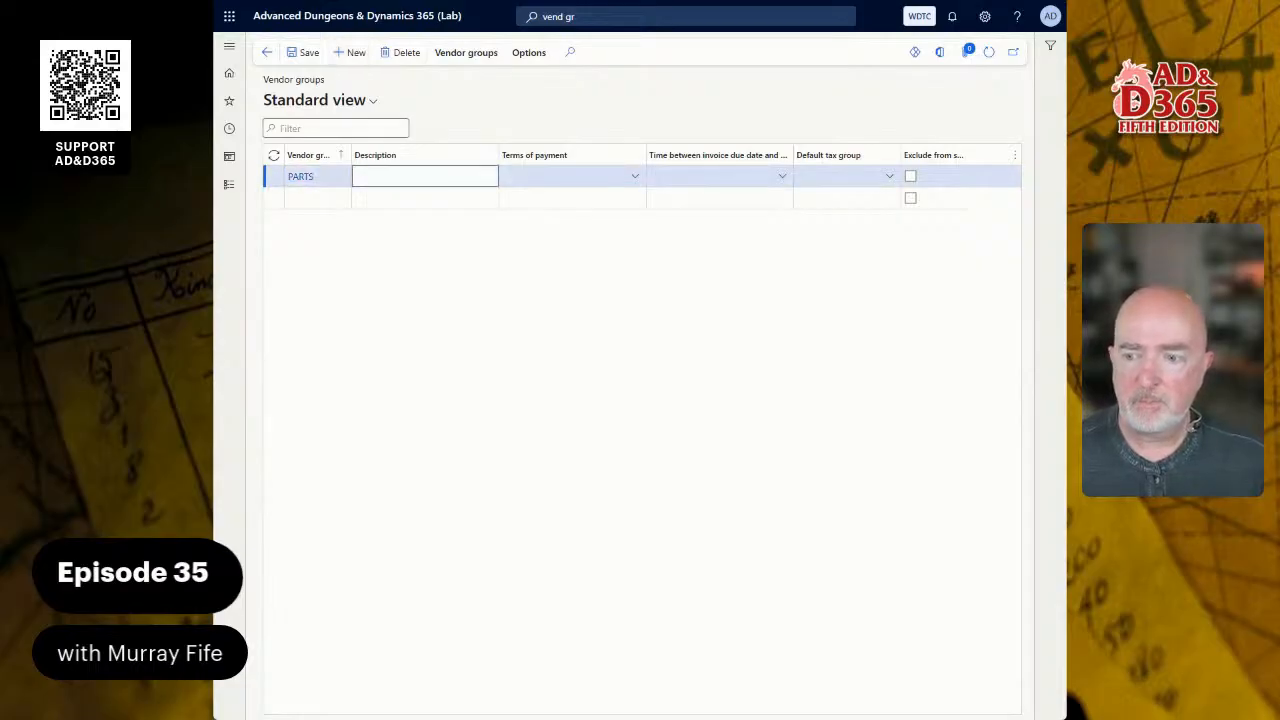
type("Parts")
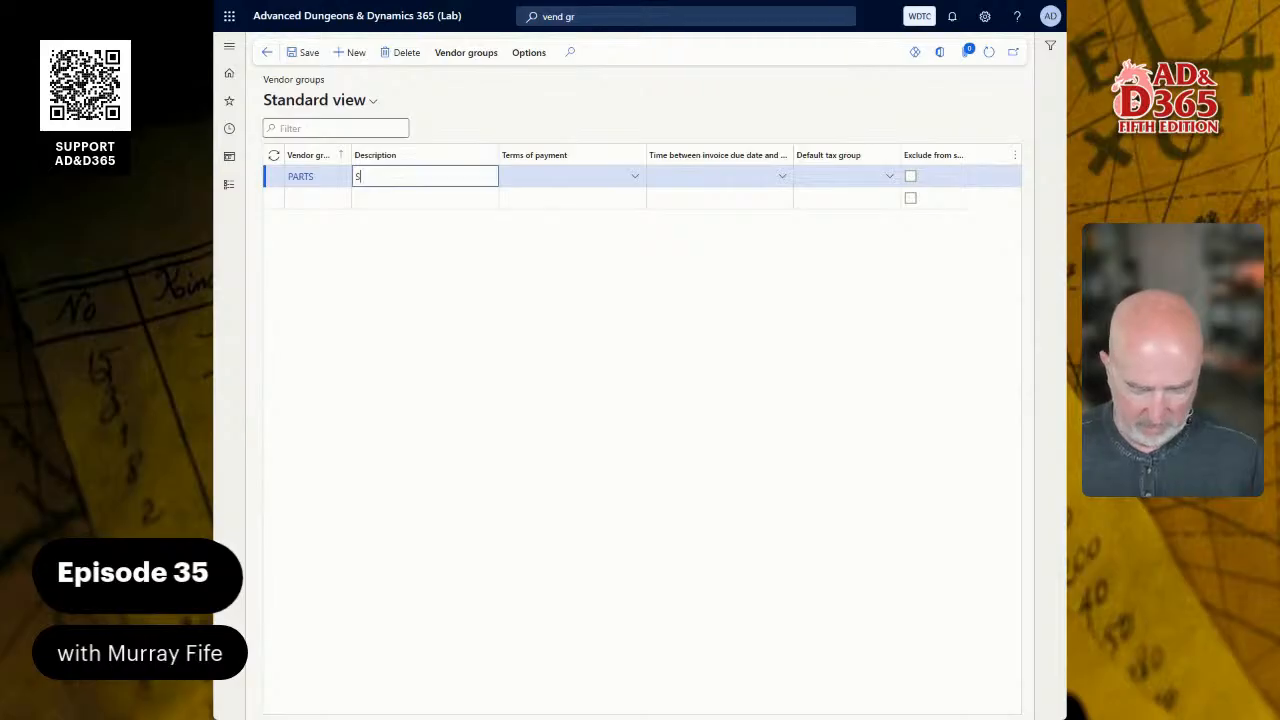
type(" Supplier")
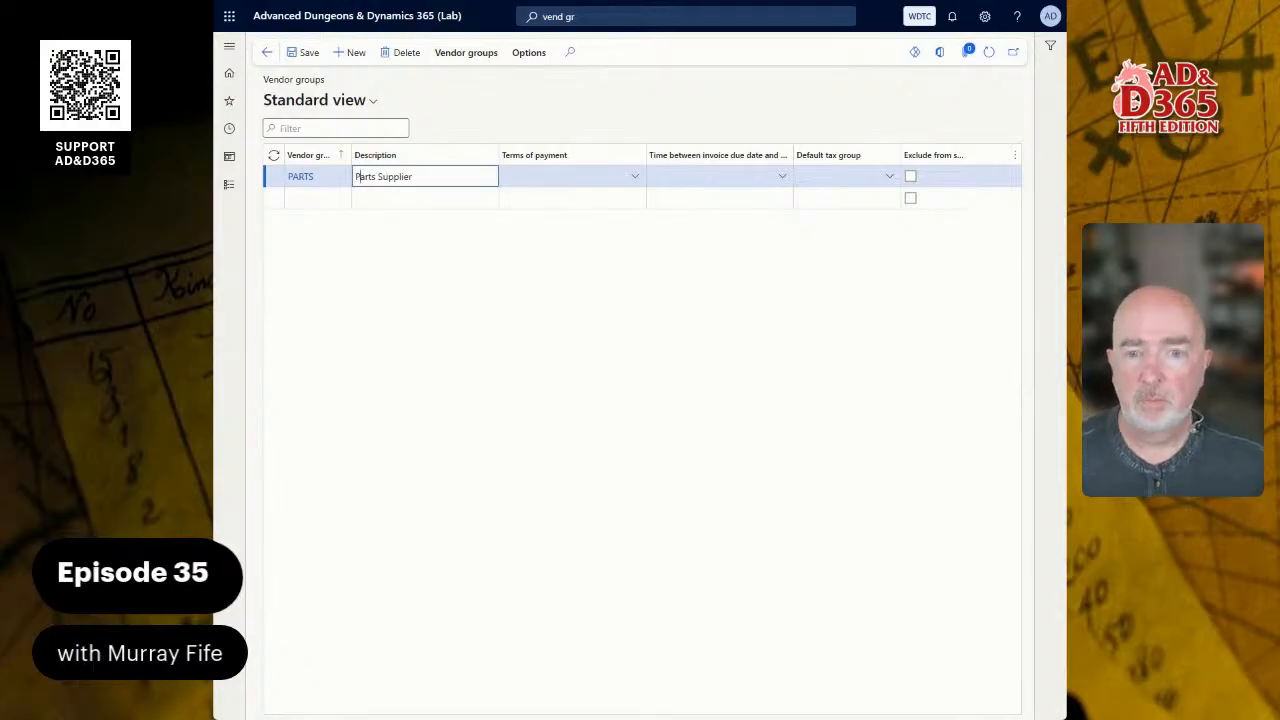
type("s")
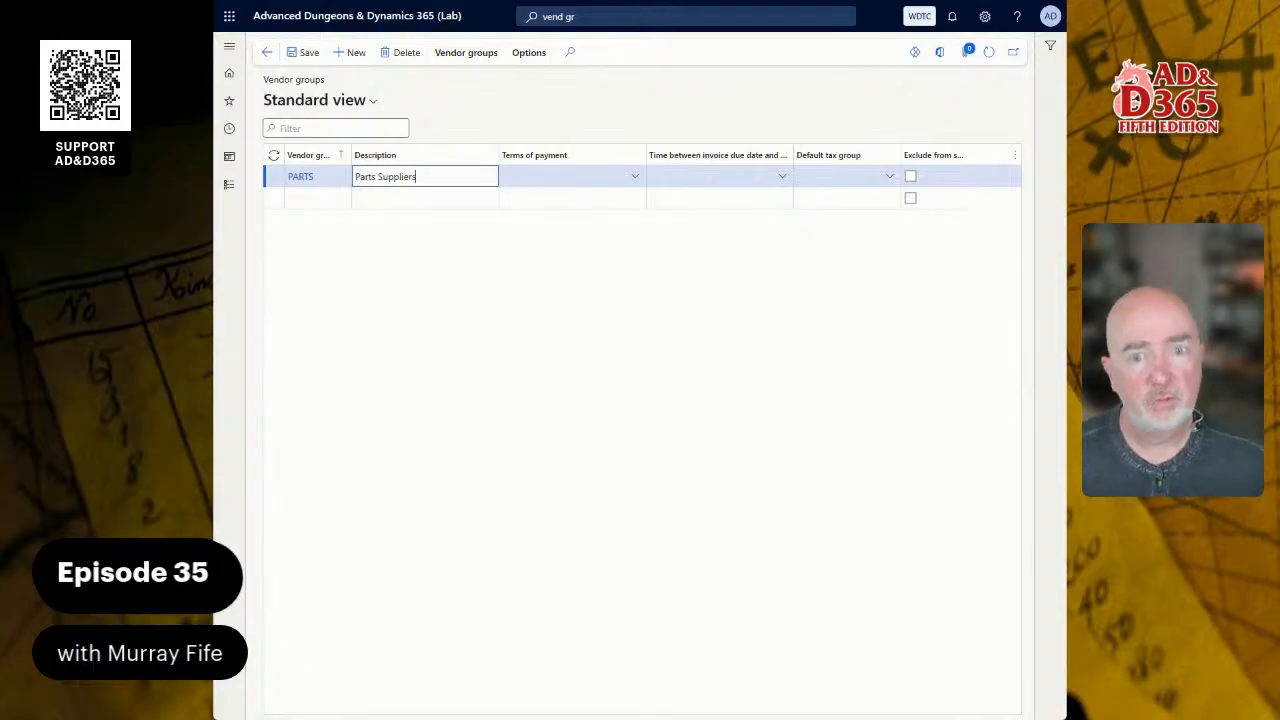
key("Tab")
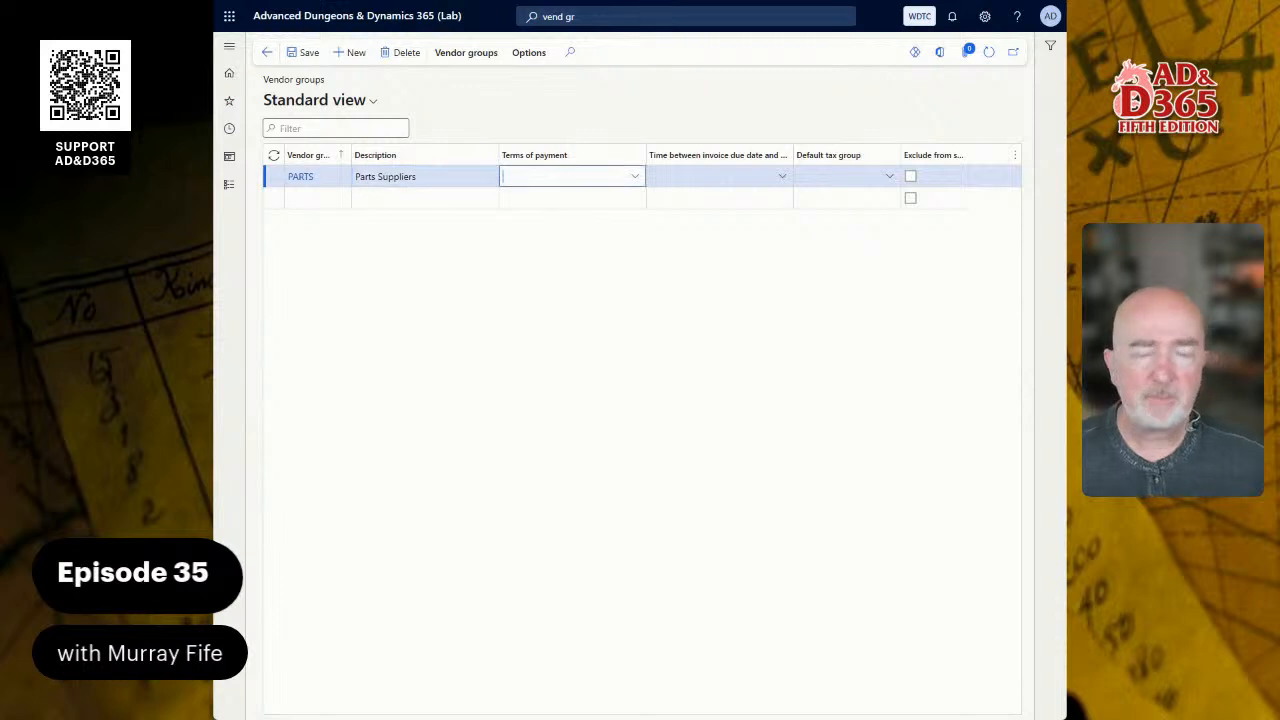
Set the terms of payment of the PARTS vendor group to NET30
key("alt+Down")
key("Down")
key("Down")
key("Down")
key("Down")
key("Down")
key("Down")
key("Down")
key("Down")
key("Down")
key("Down")
key("Down")
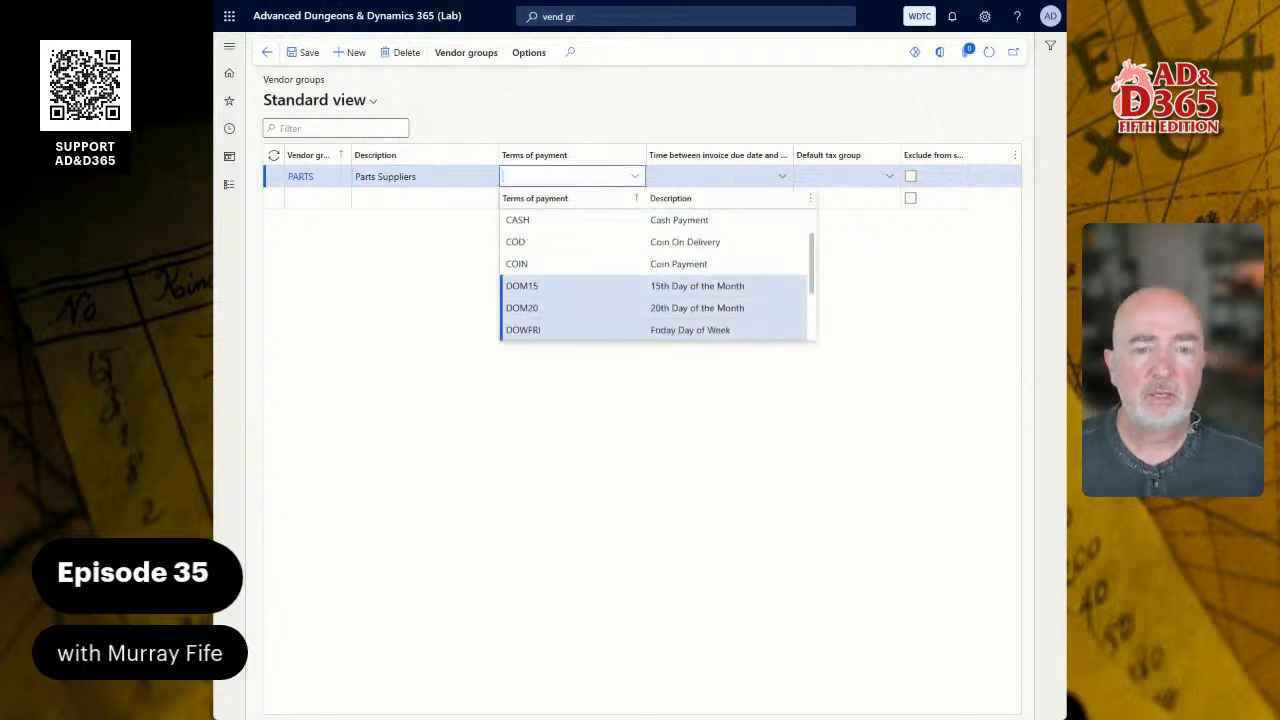
key("Return")
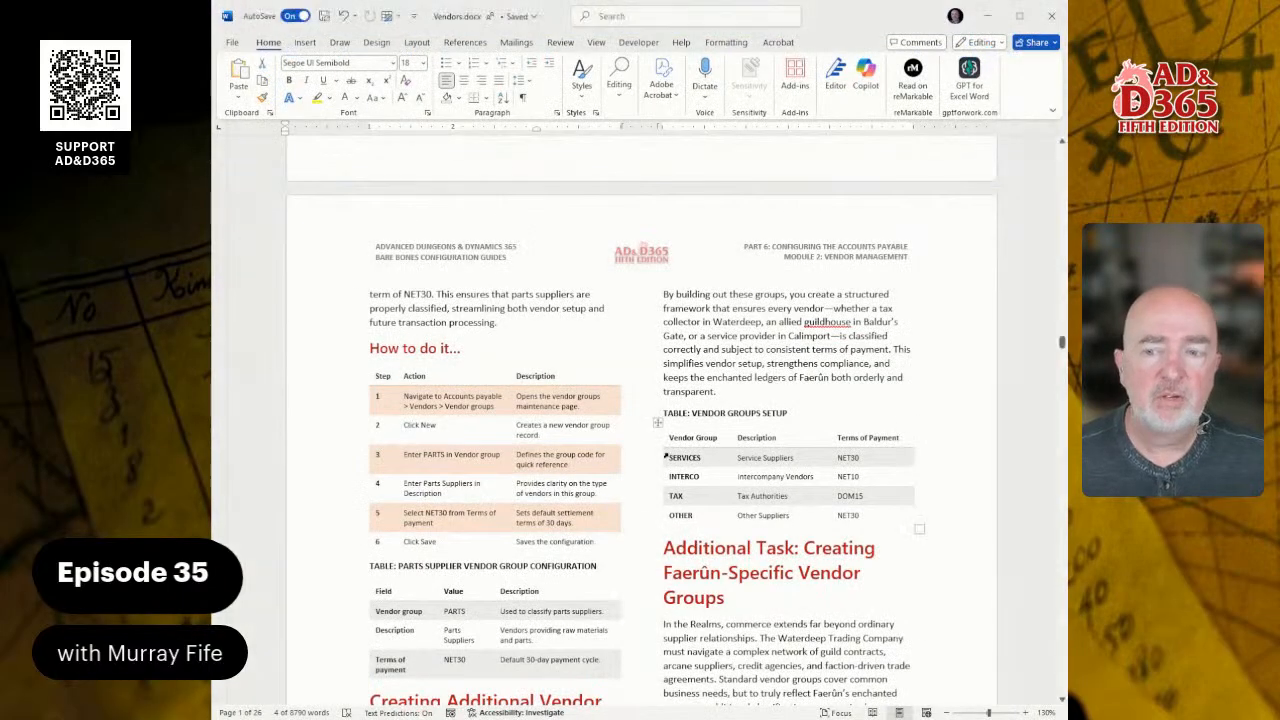
Copy the SERVICES, INTERCO, TAX and OTHER rows from the Word guide's vendor groups setup table into the Dynamics 365 vendor groups list and save
left_click_drag(665, 457, 876, 510)
key("ctrl+c")
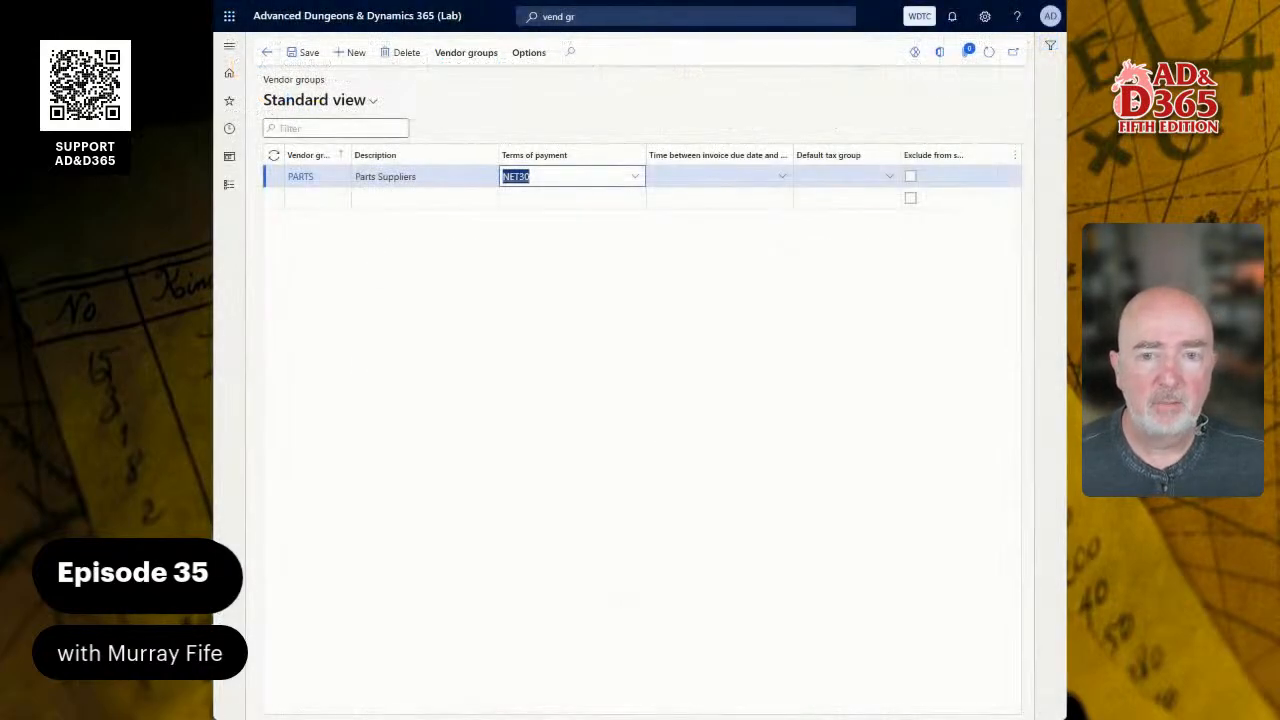
left_click(323, 198)
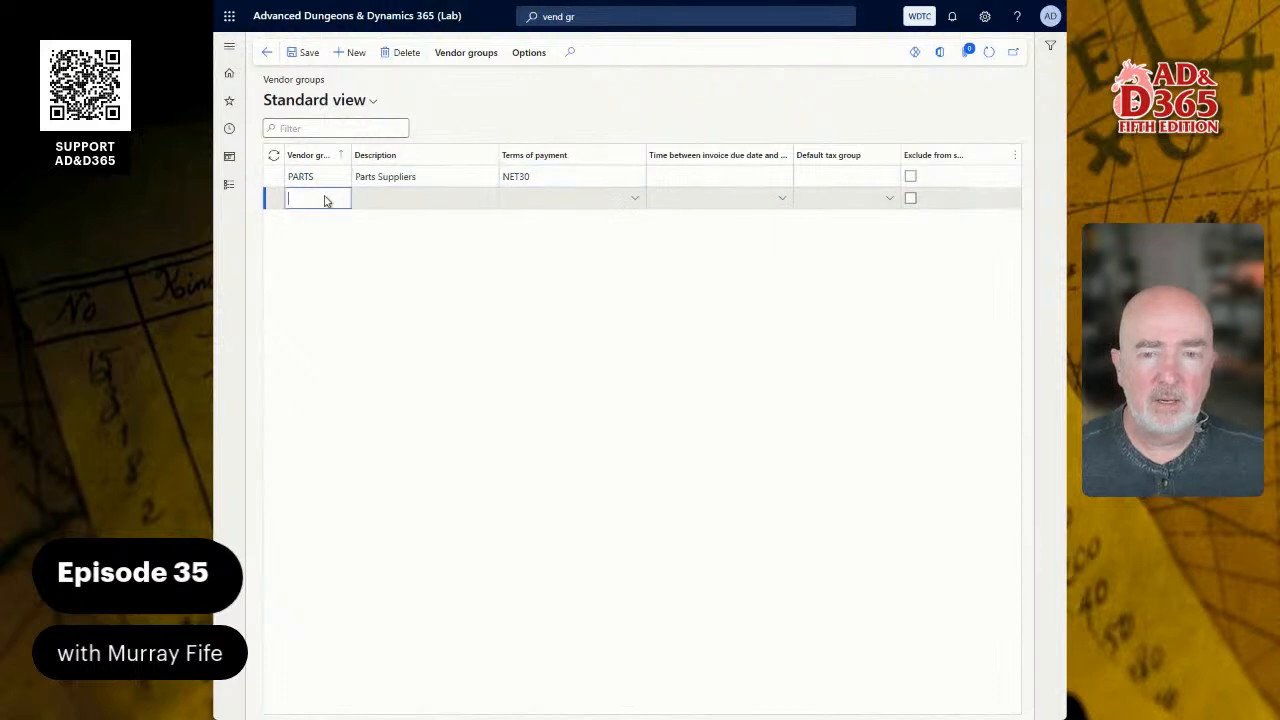
key("ctrl+v")
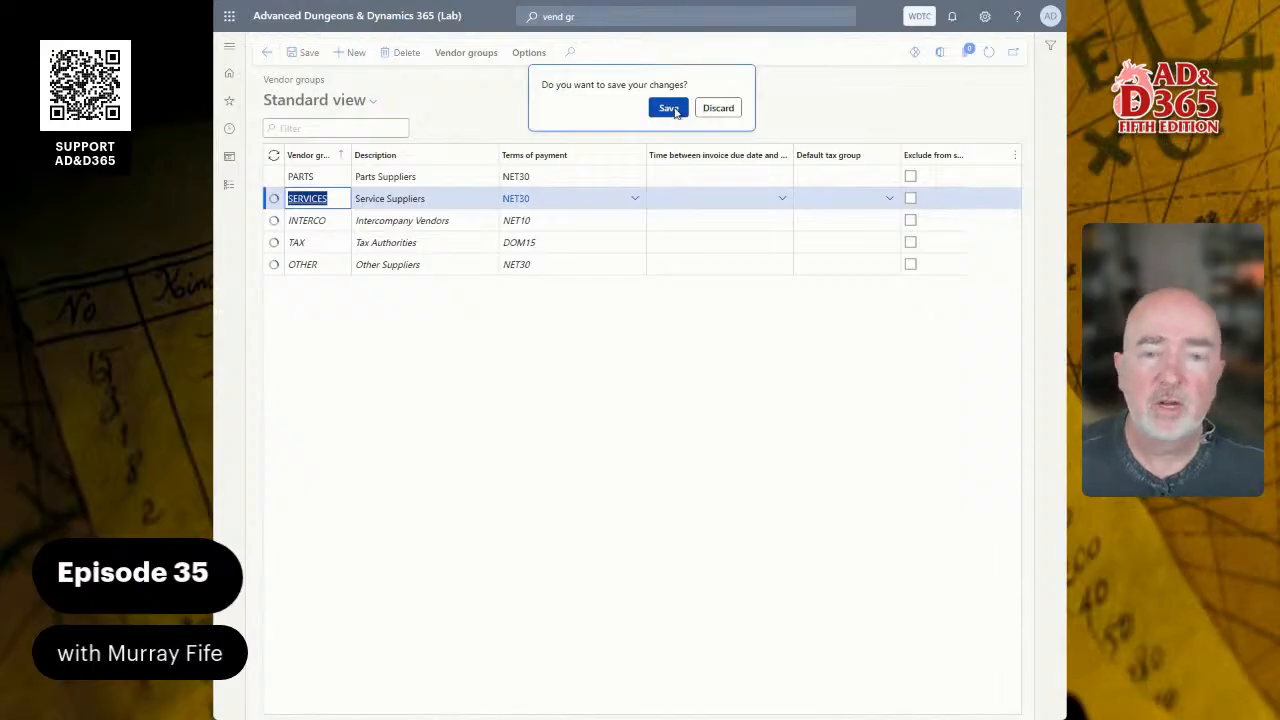
left_click(668, 108)
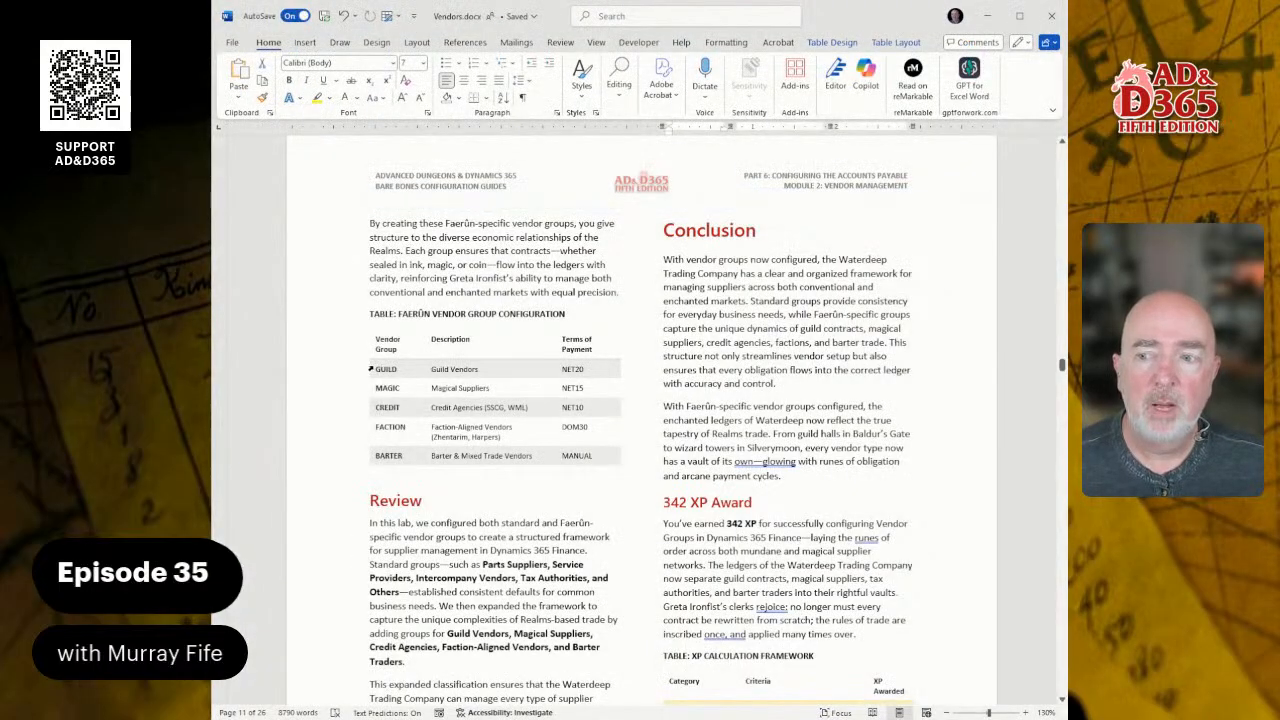
Copy the GUILD, MAGIC, CREDIT, FACTION and BARTER rows from the Word guide's Faerûn vendor group table into the Dynamics 365 list and save
left_click_drag(378, 366, 597, 451)
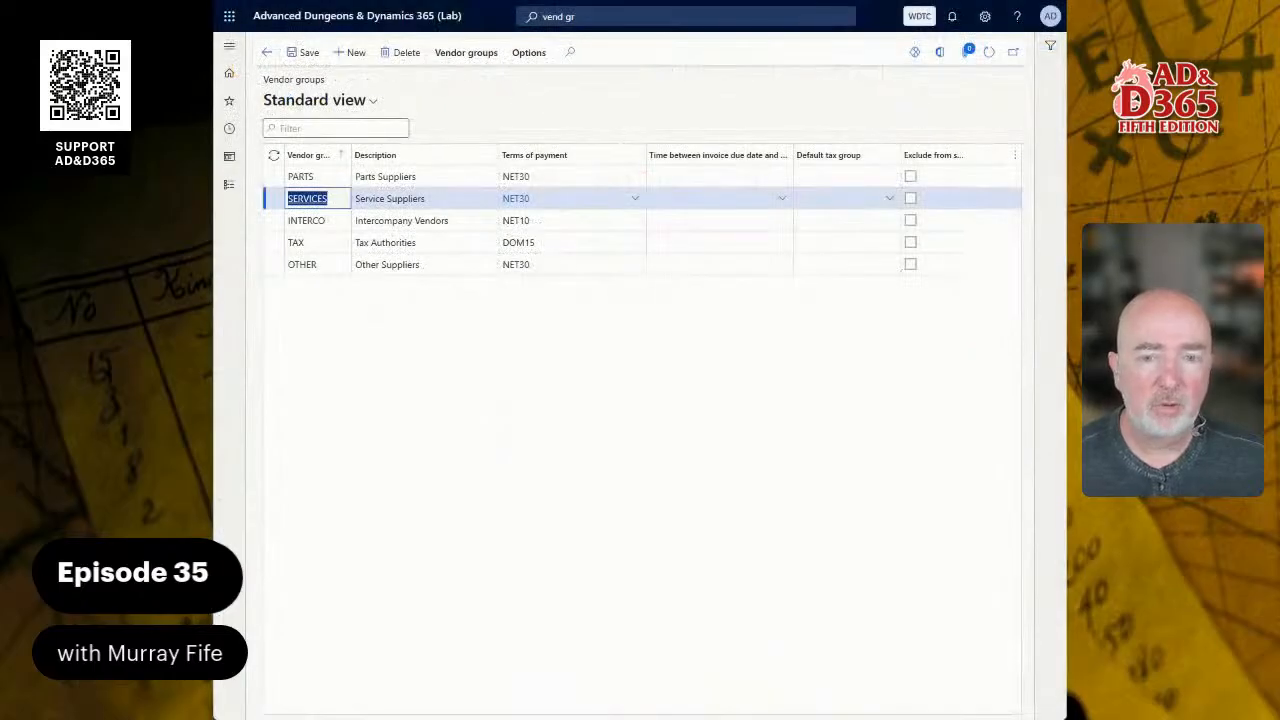
left_click(337, 266)
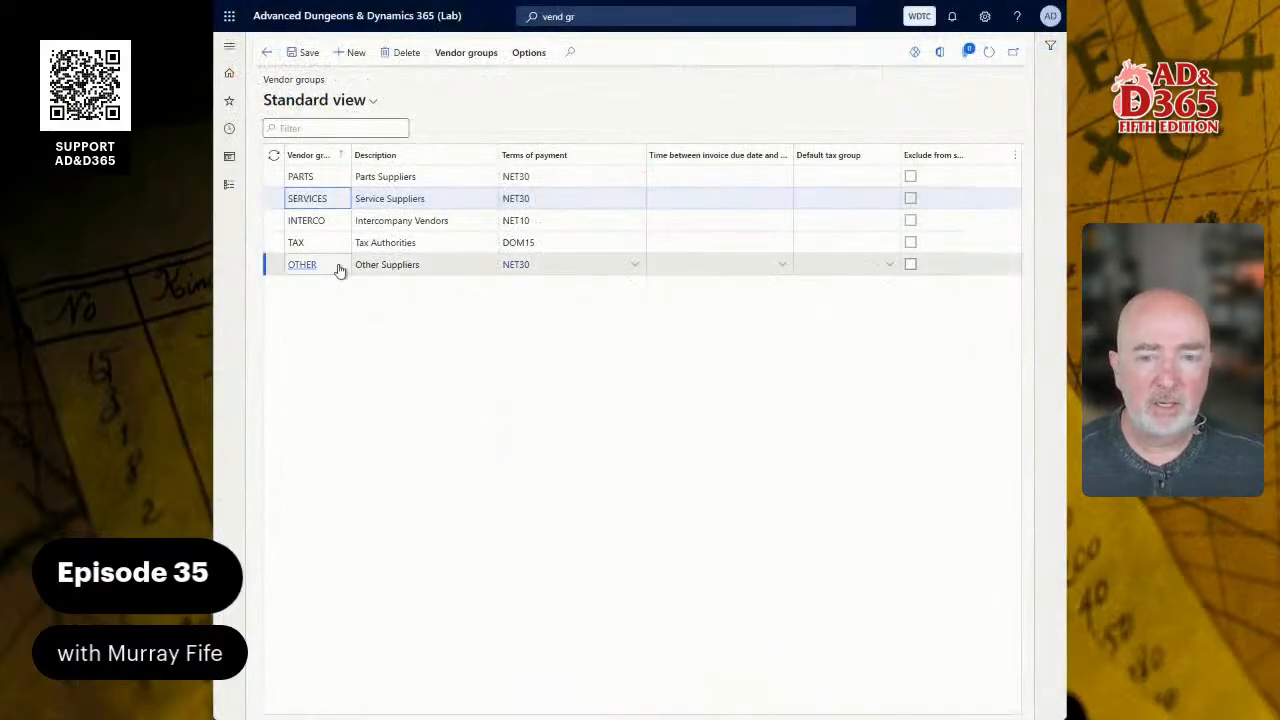
key("alt+n")
key("ctrl+v")
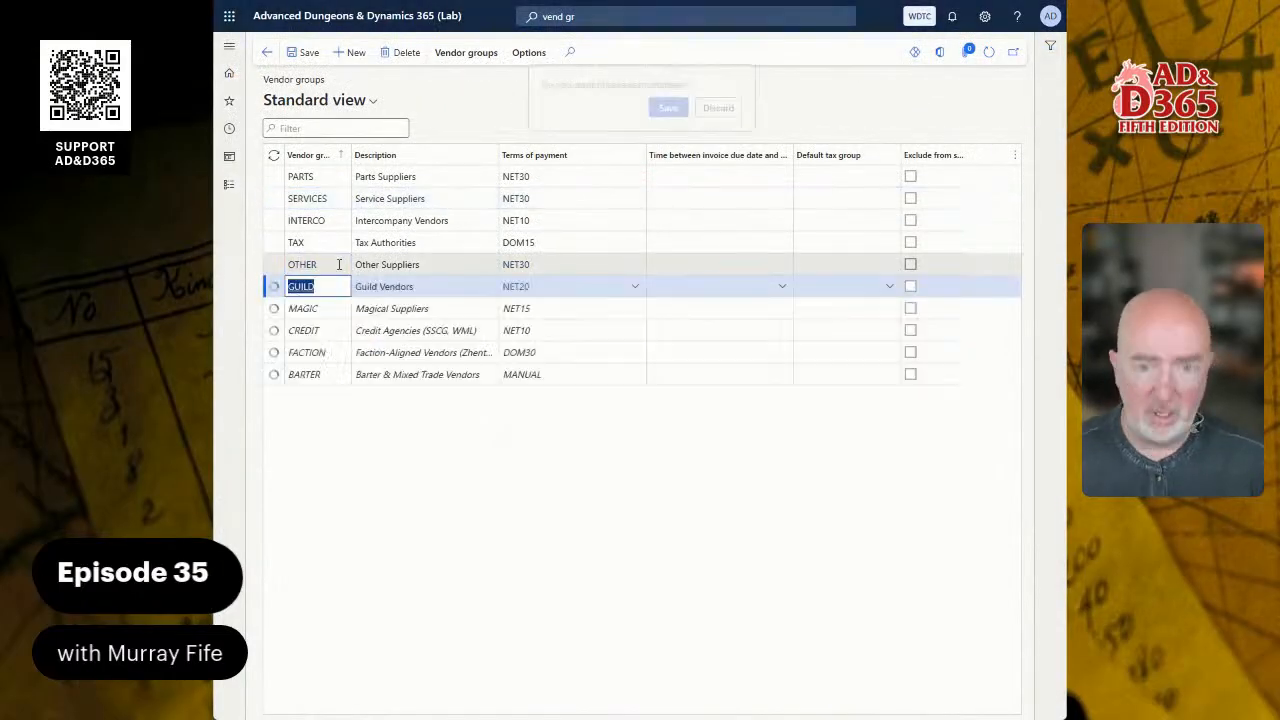
left_click(670, 108)
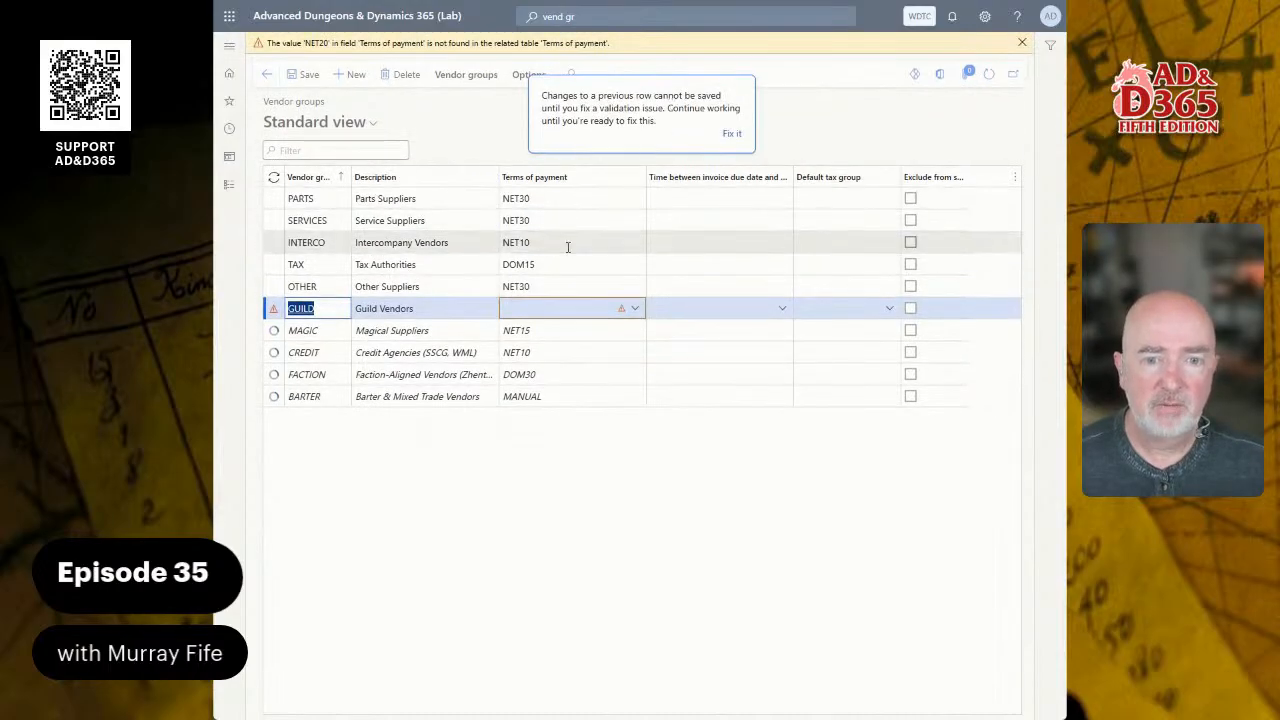
Set the terms of payment of the GUILD vendor group to NET15 and save the vendor groups
left_click(636, 309)
scroll(586, 397, "down", 3)
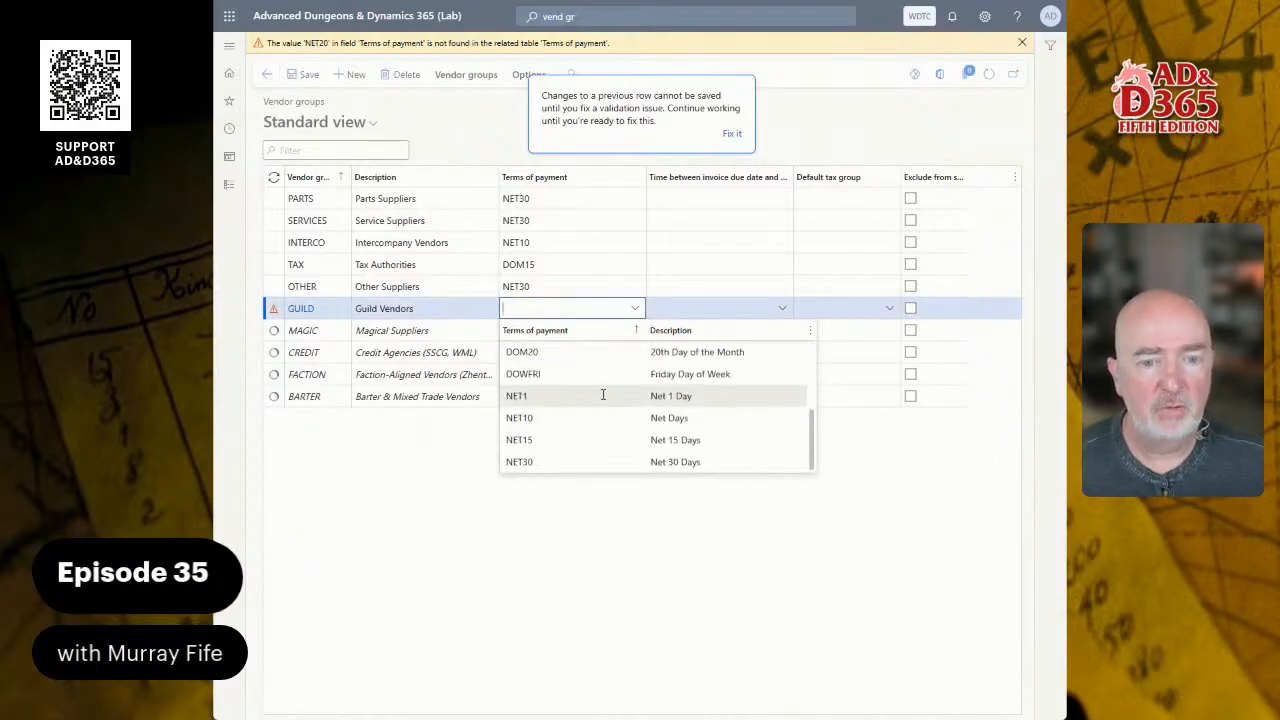
left_click(588, 440)
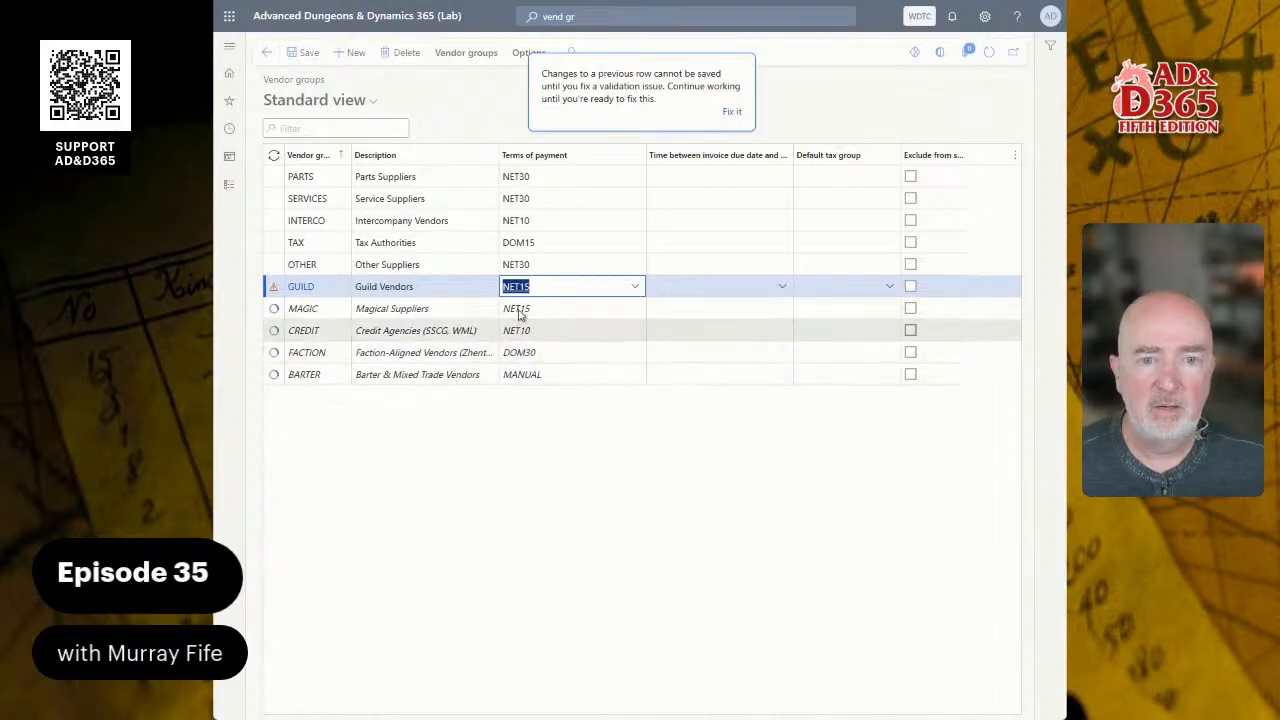
left_click(734, 113)
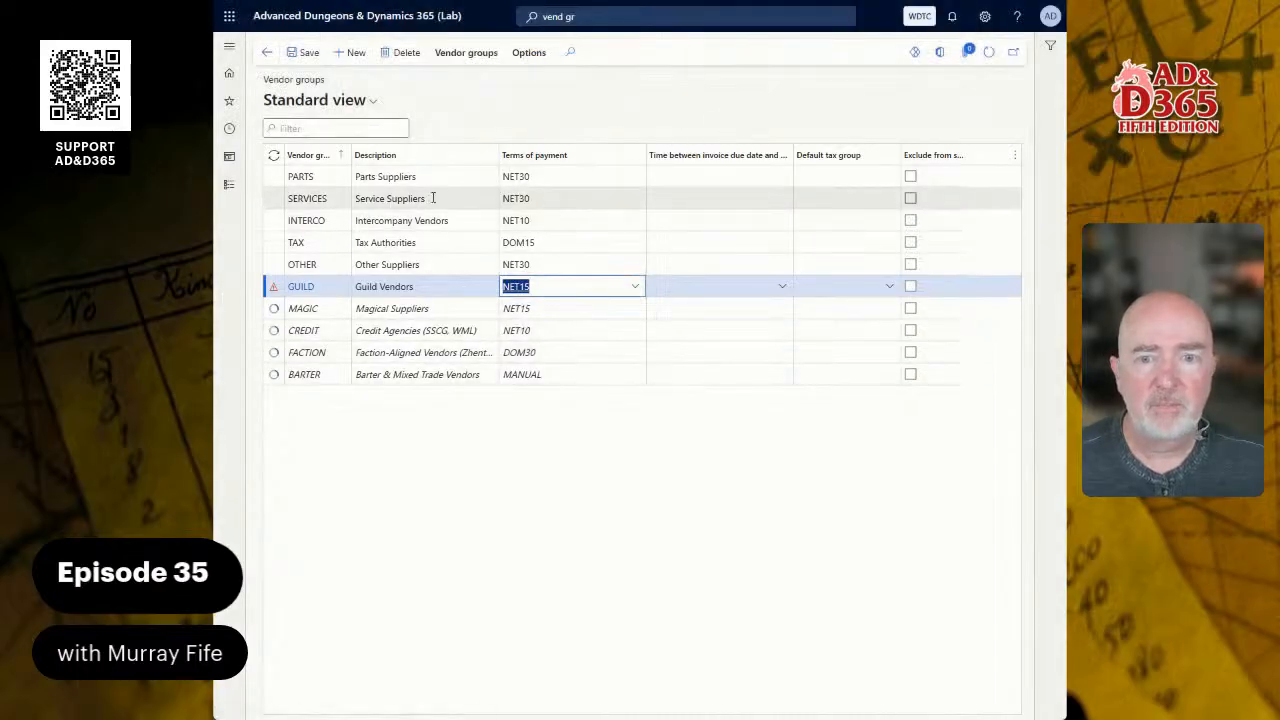
left_click(318, 56)
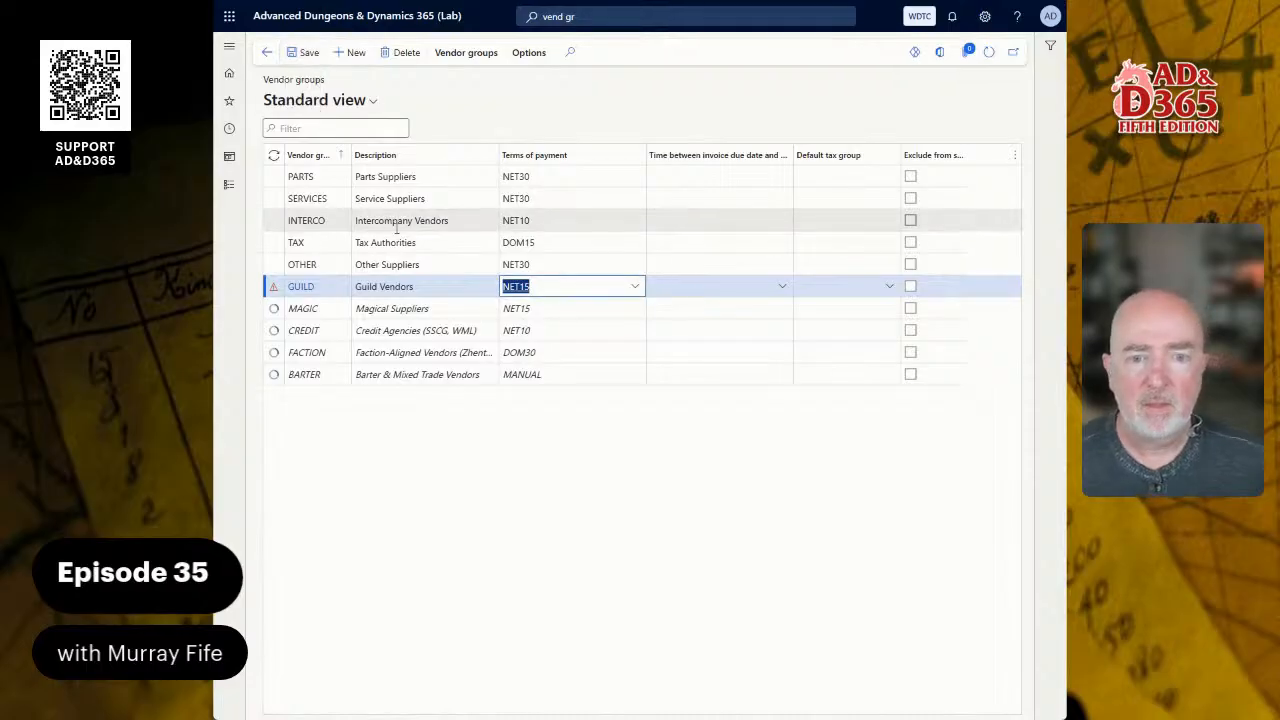
Set the terms of payment of the FACTION vendor group to DOM20 and save the vendor groups
key("Down")
key("Down")
key("Down")
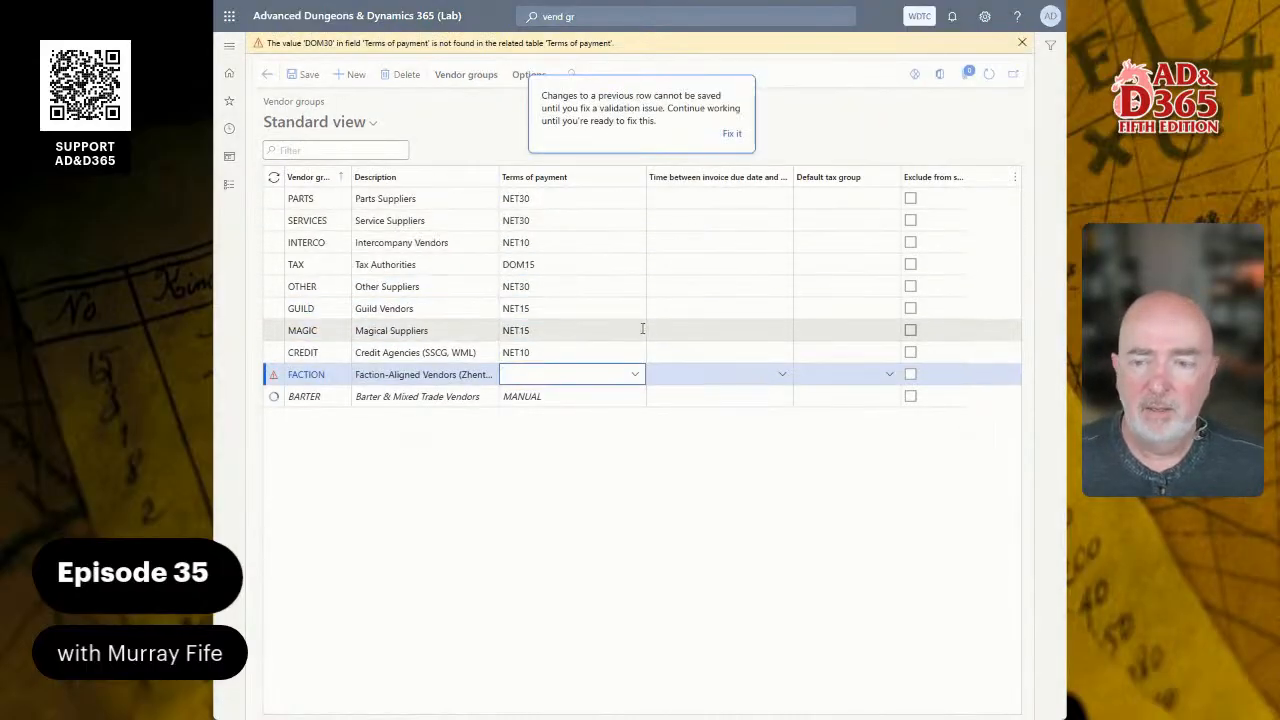
left_click(640, 379)
scroll(571, 504, "down", 5)
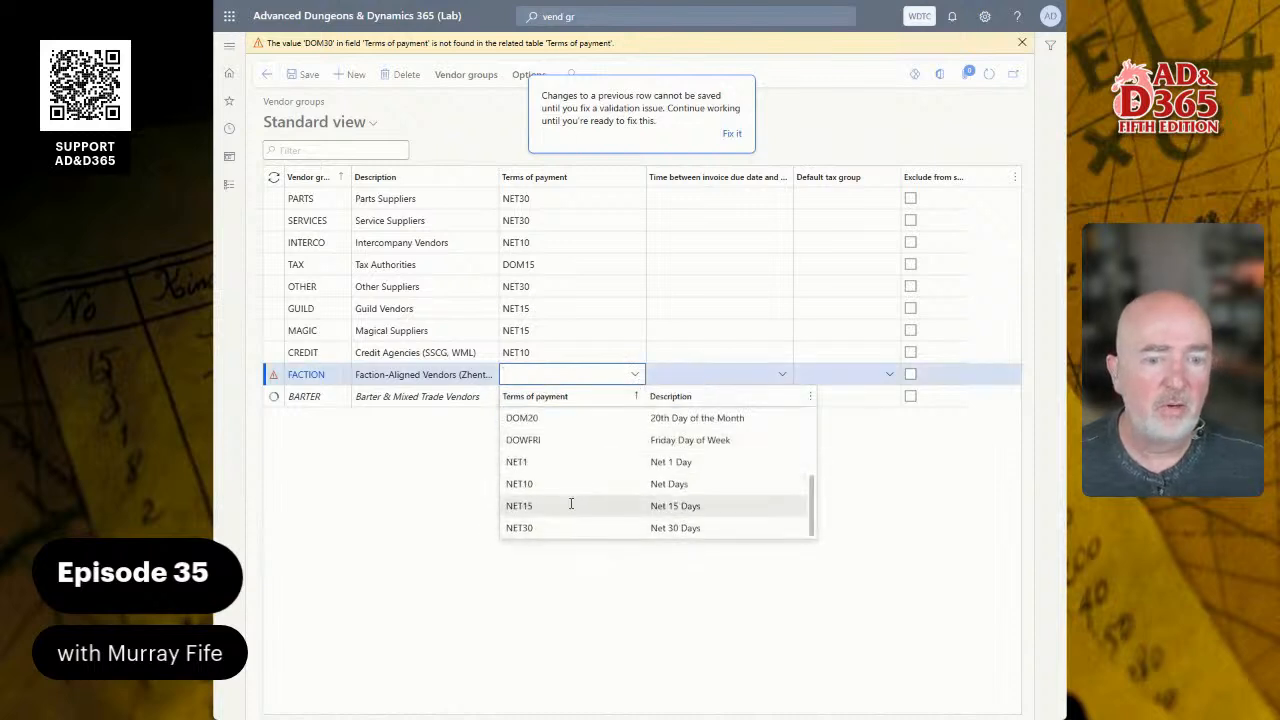
left_click(537, 419)
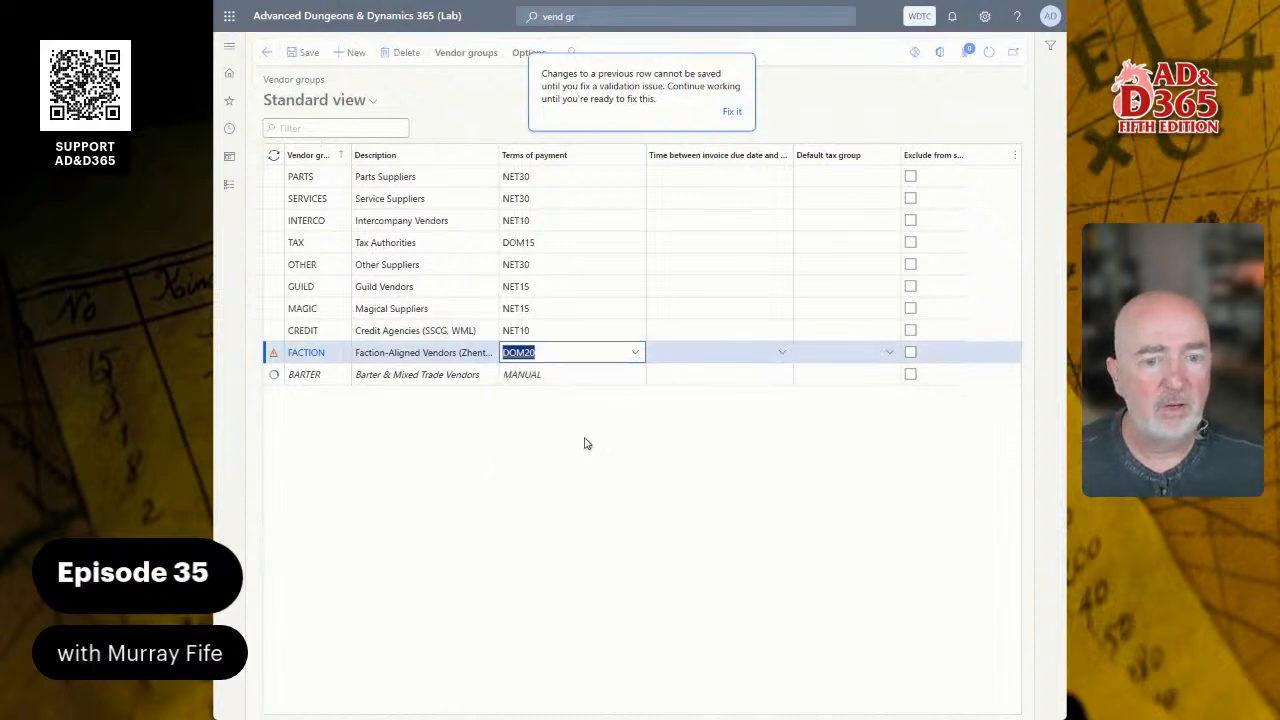
left_click(303, 53)
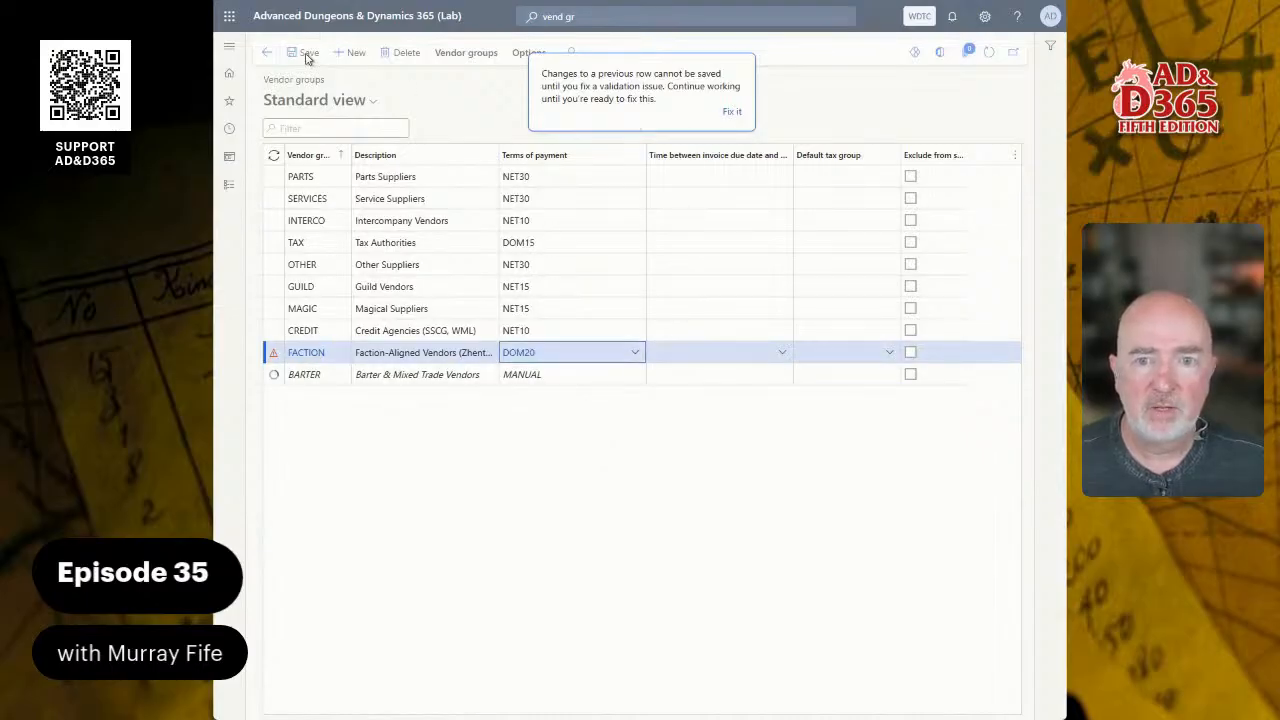
left_click(730, 111)
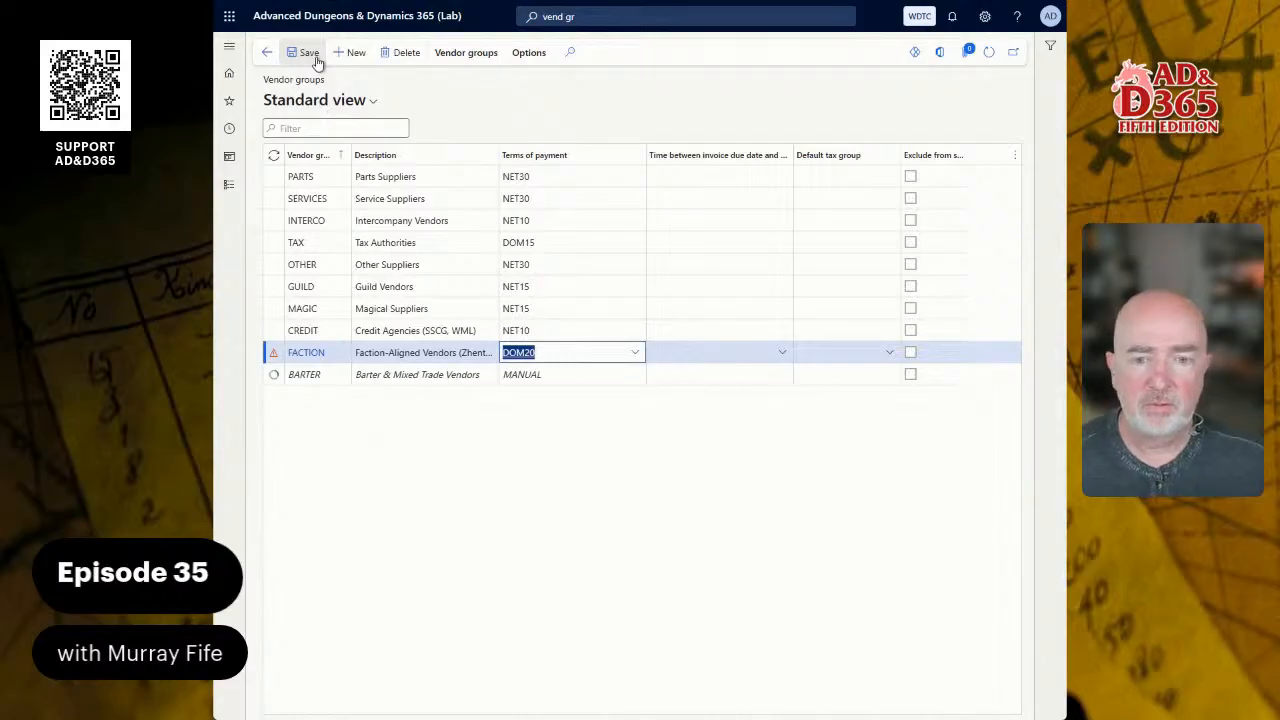
left_click(316, 60)
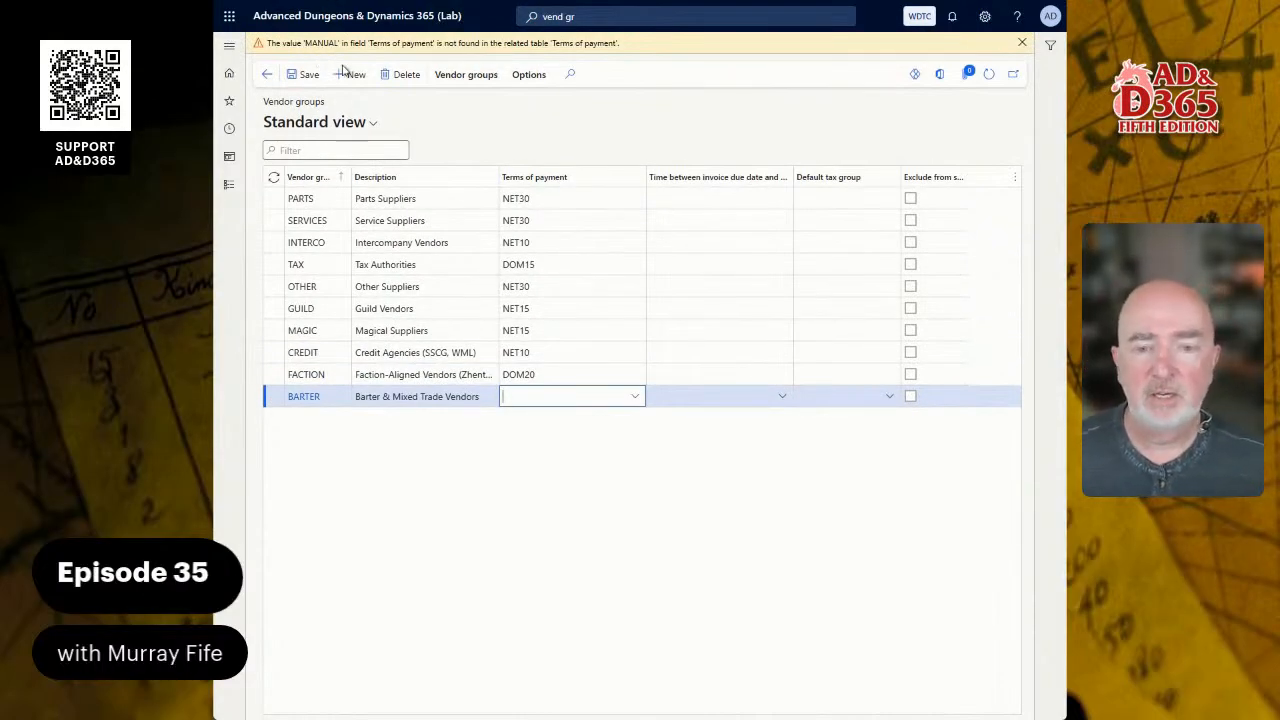
Set the terms of payment of the BARTER vendor group to COIN and save the vendor groups
left_click(636, 398)
scroll(604, 499, "down", 3)
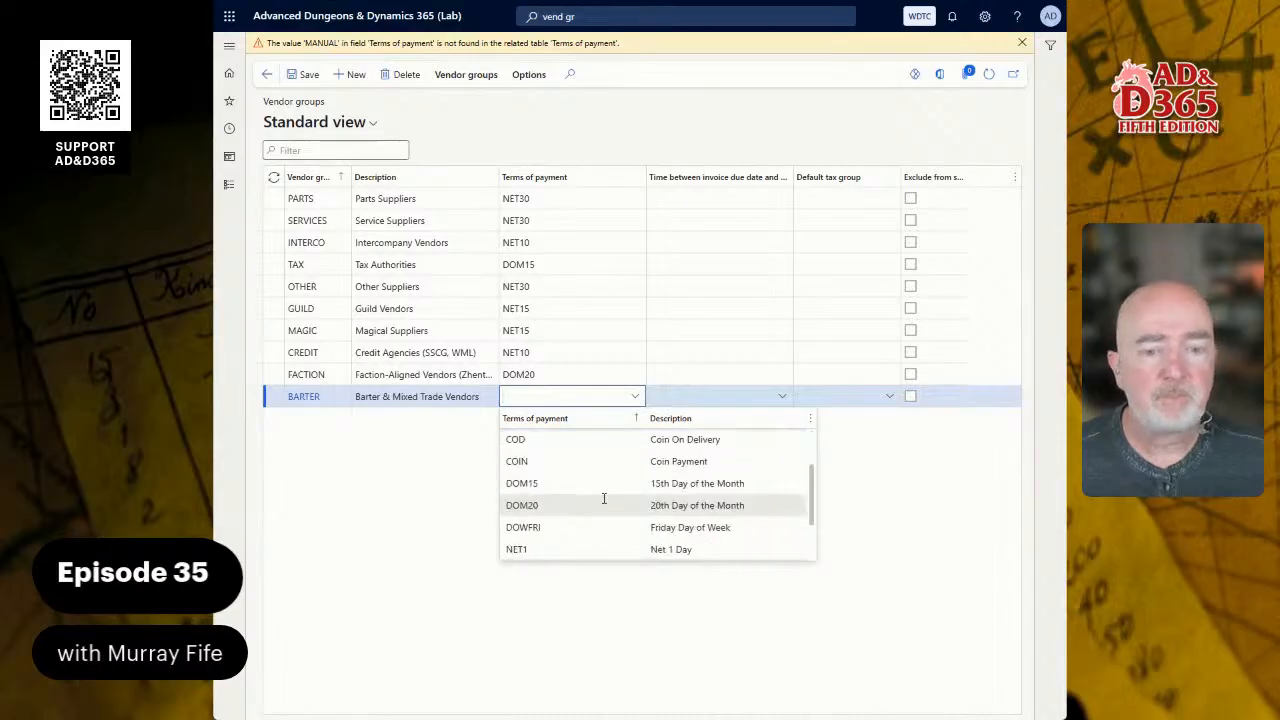
scroll(604, 499, "up", 3)
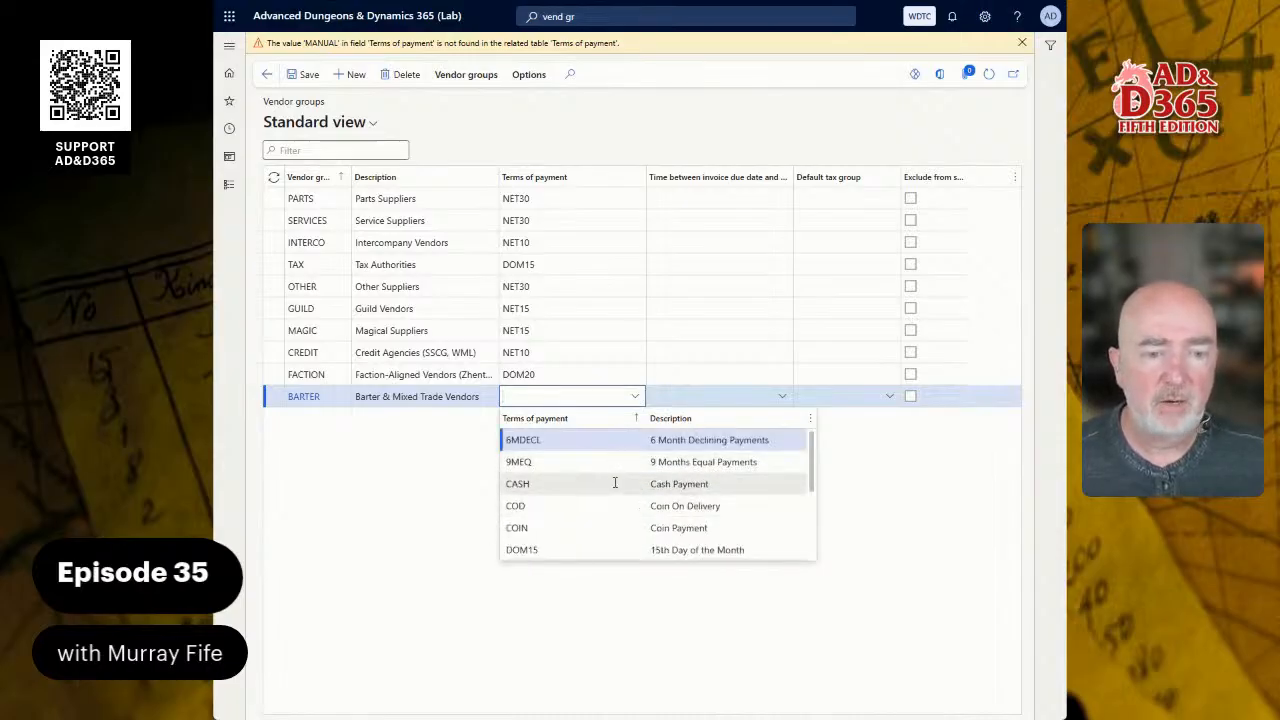
left_click(571, 527)
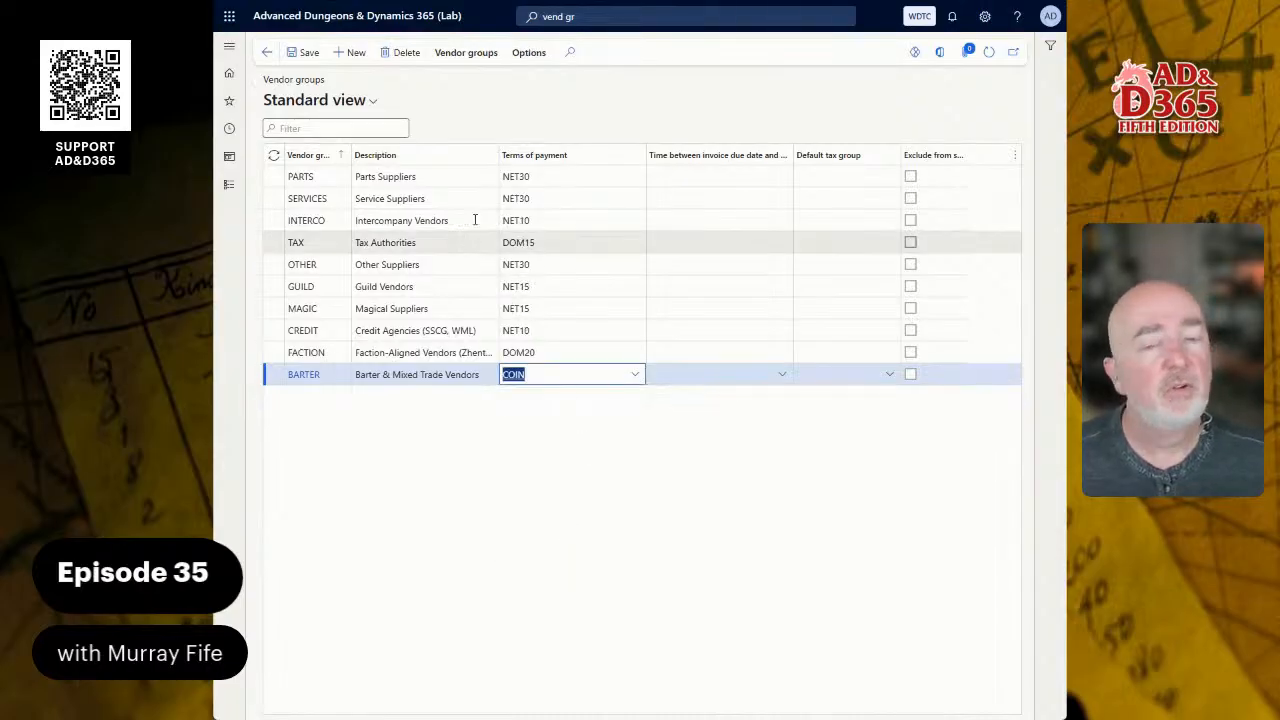
left_click(565, 353)
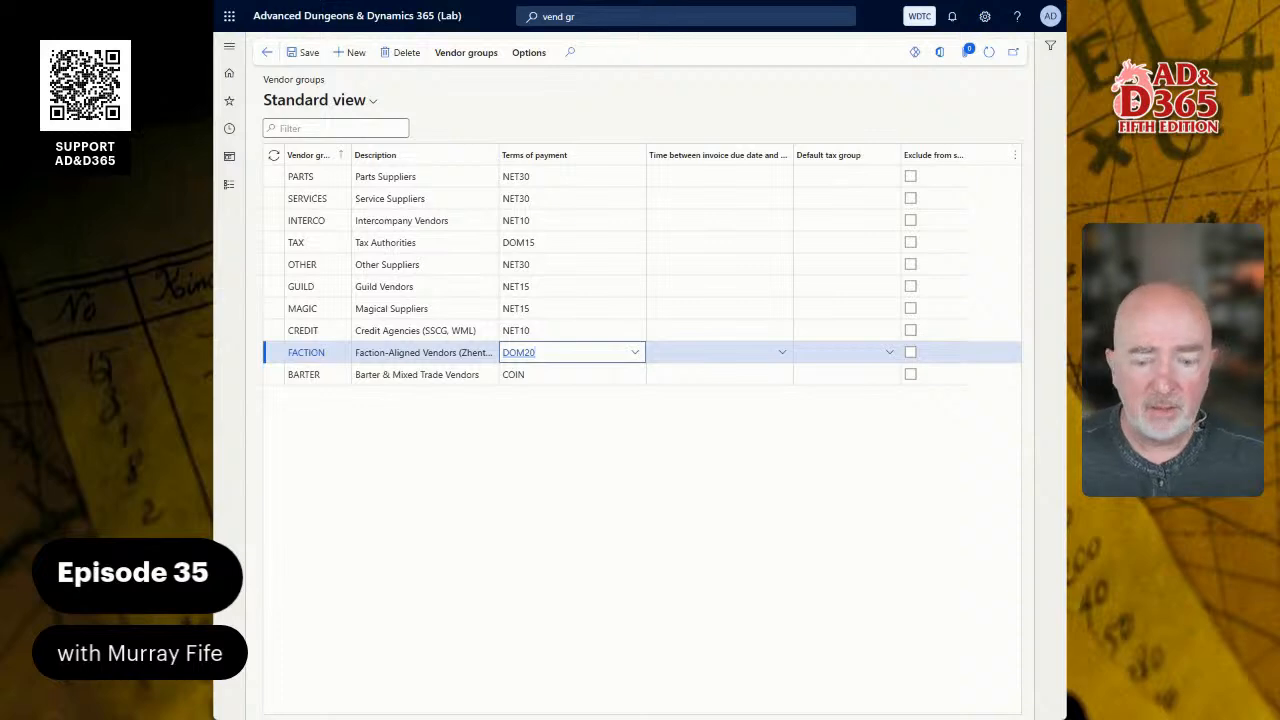
Switch to the Word guide and examine the instructions and configuration table for creating the Bakers Guild vendor account
key("alt+Tab")
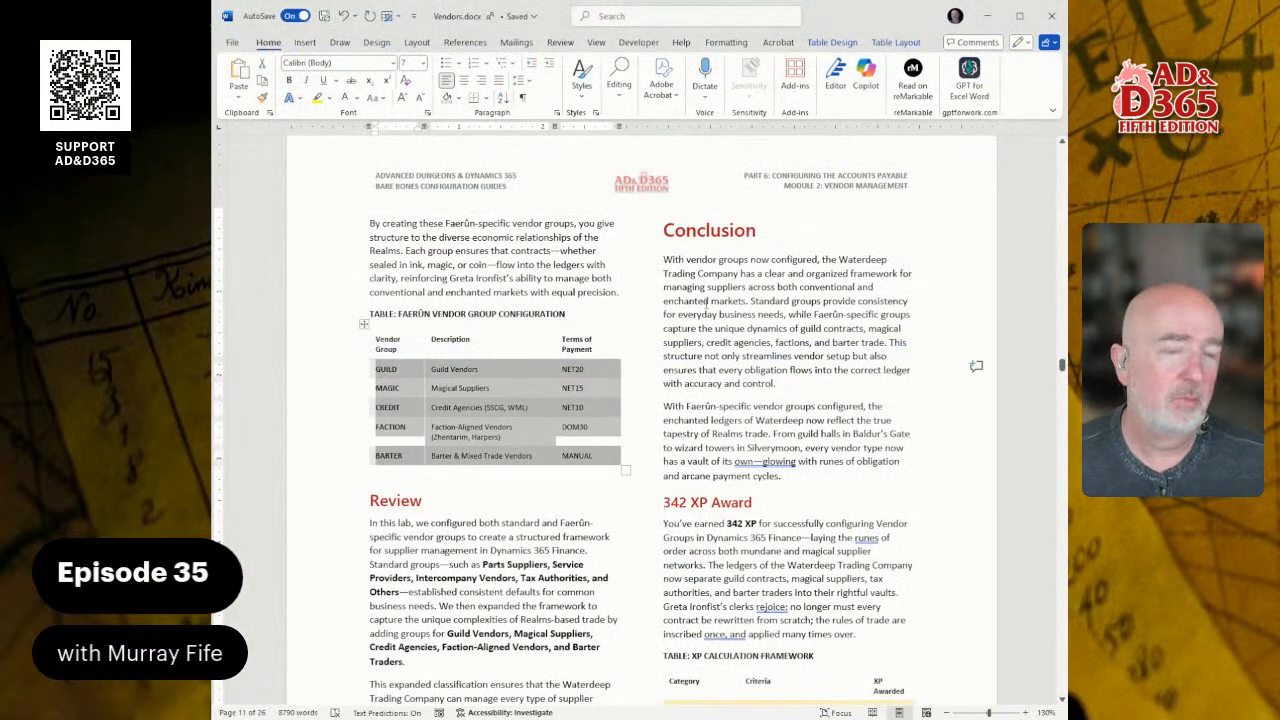
scroll(709, 301, "down", 6)
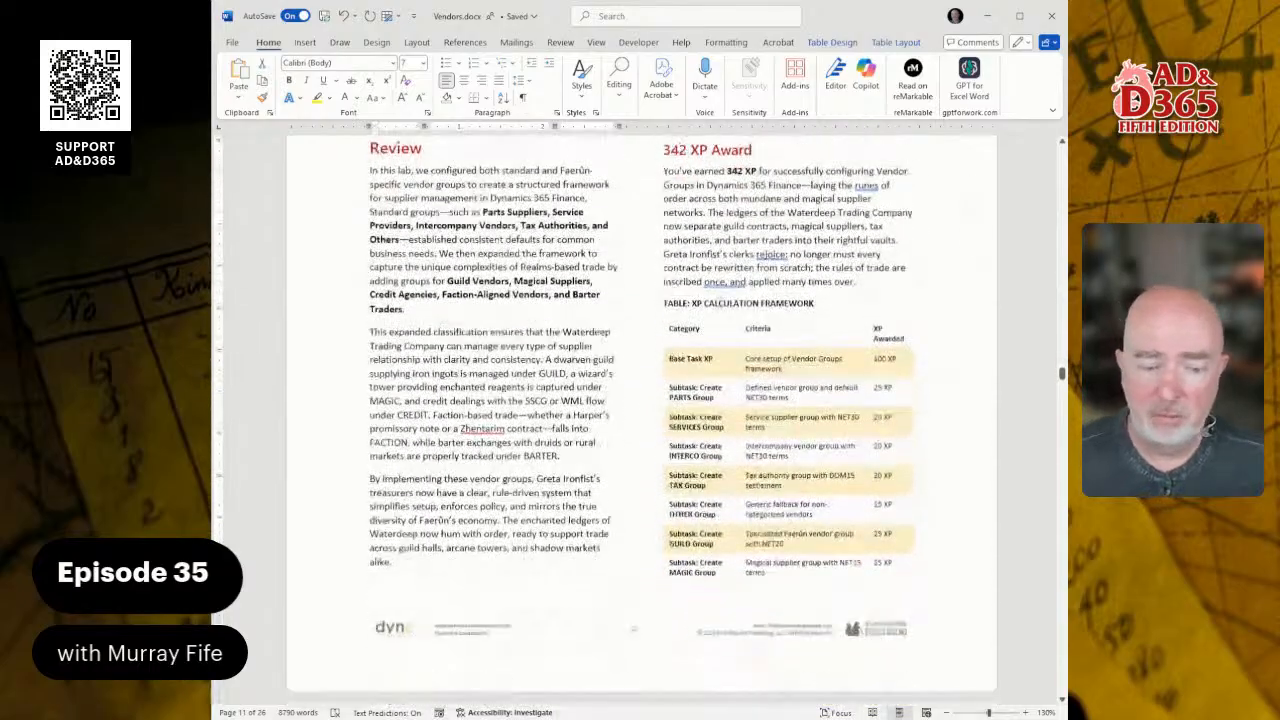
scroll(726, 317, "down", 15)
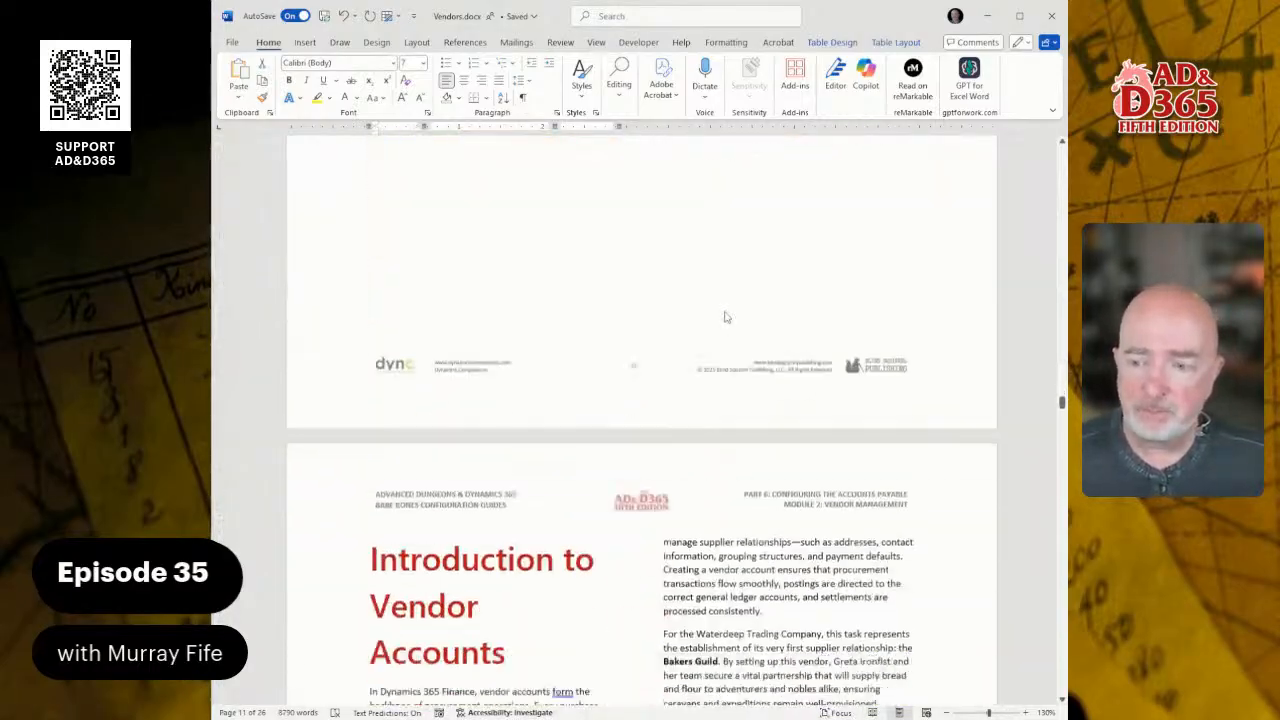
scroll(726, 317, "down", 6)
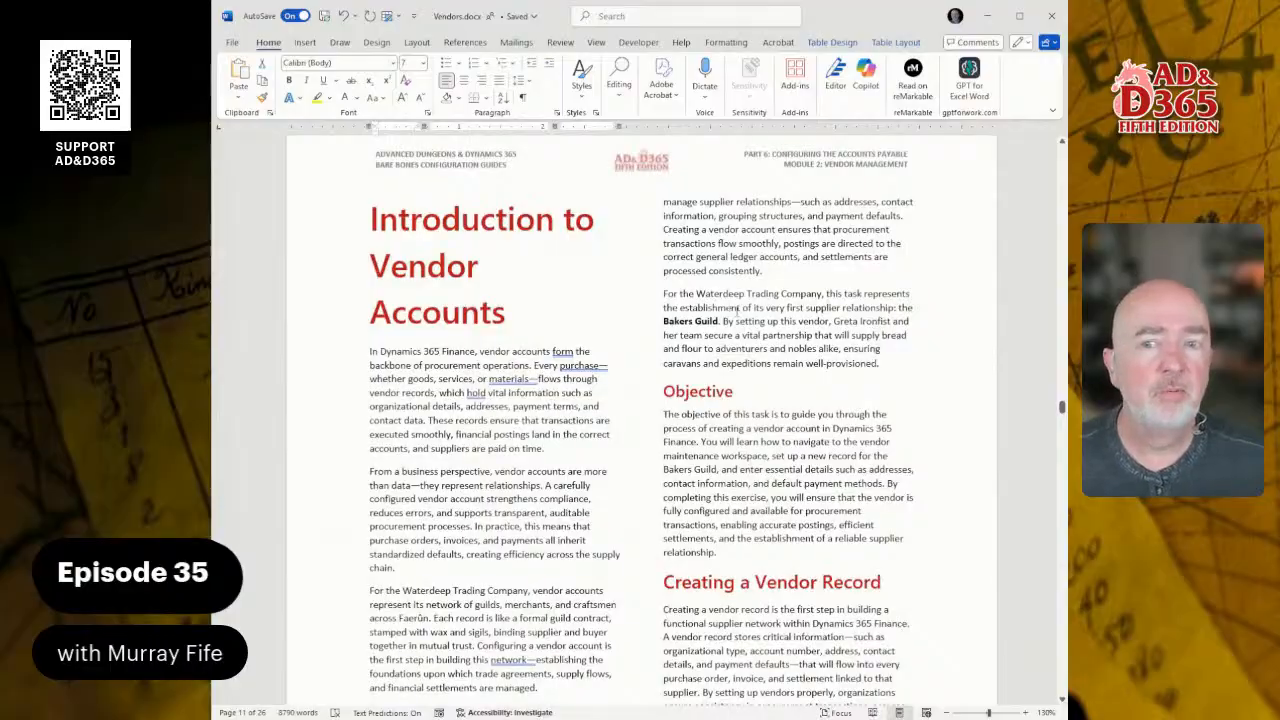
scroll(737, 310, "down", 1)
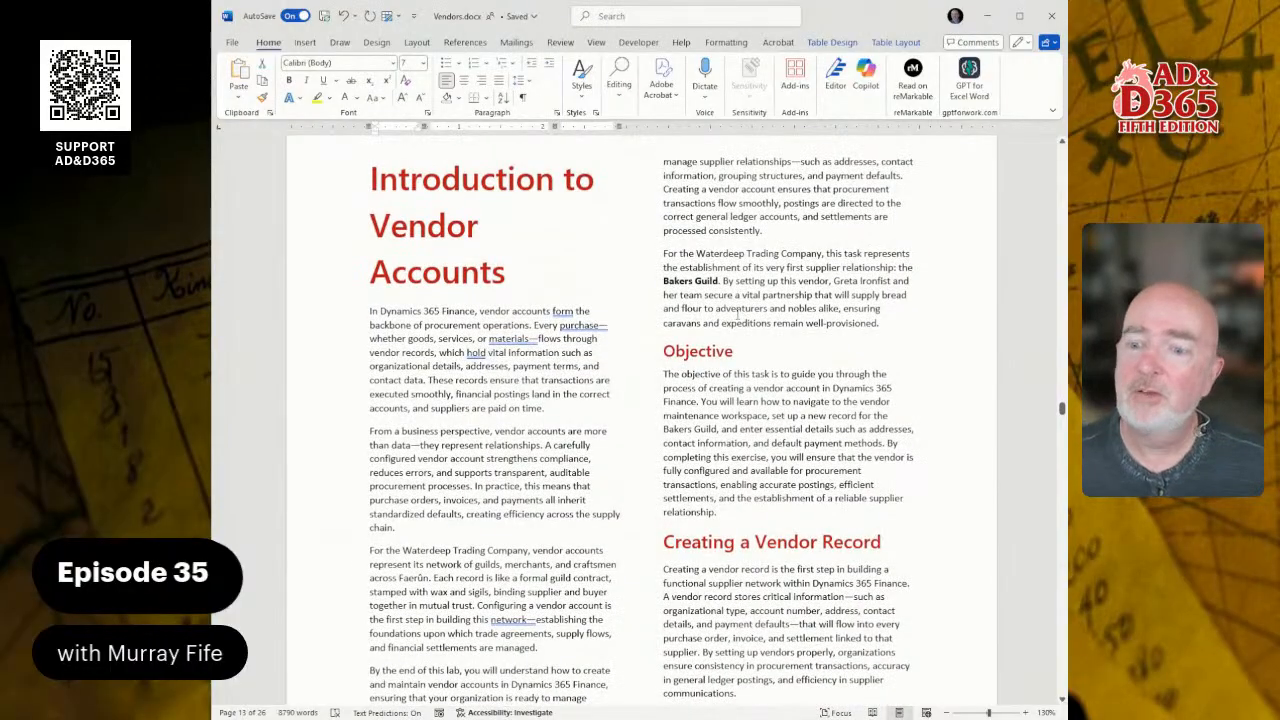
scroll(737, 314, "down", 5)
scroll(759, 311, "down", 13)
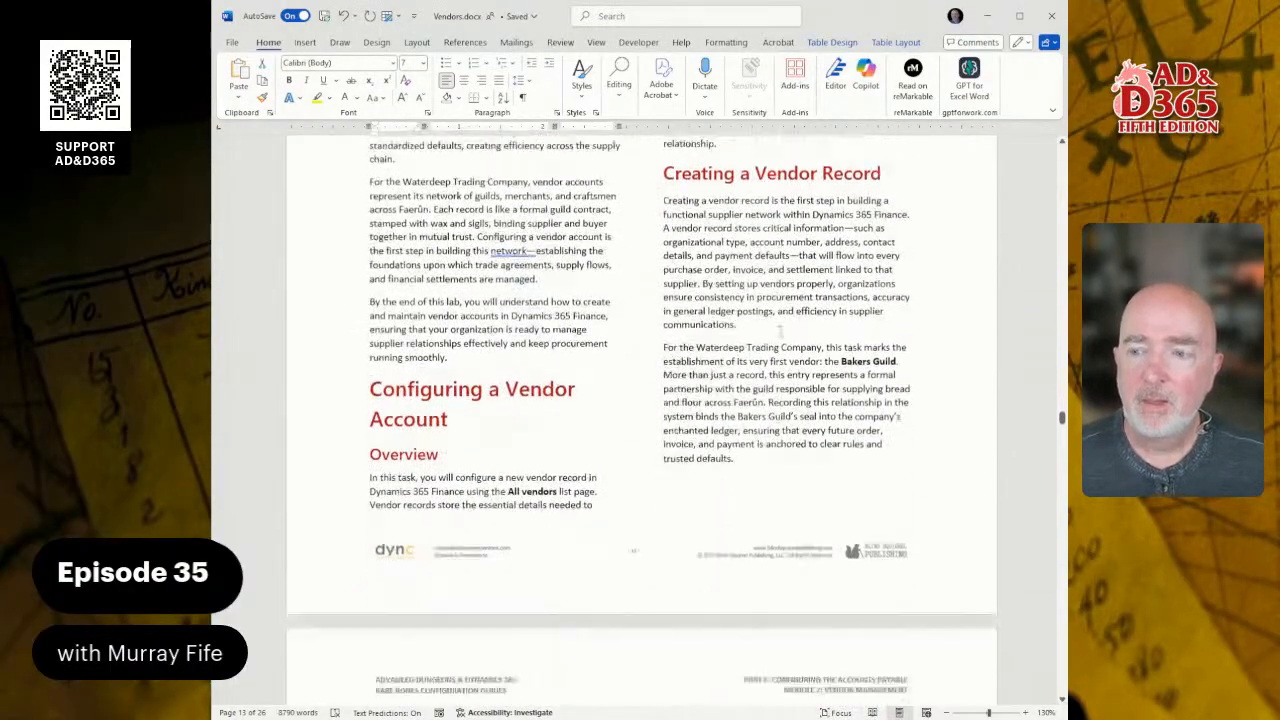
scroll(791, 331, "down", 7)
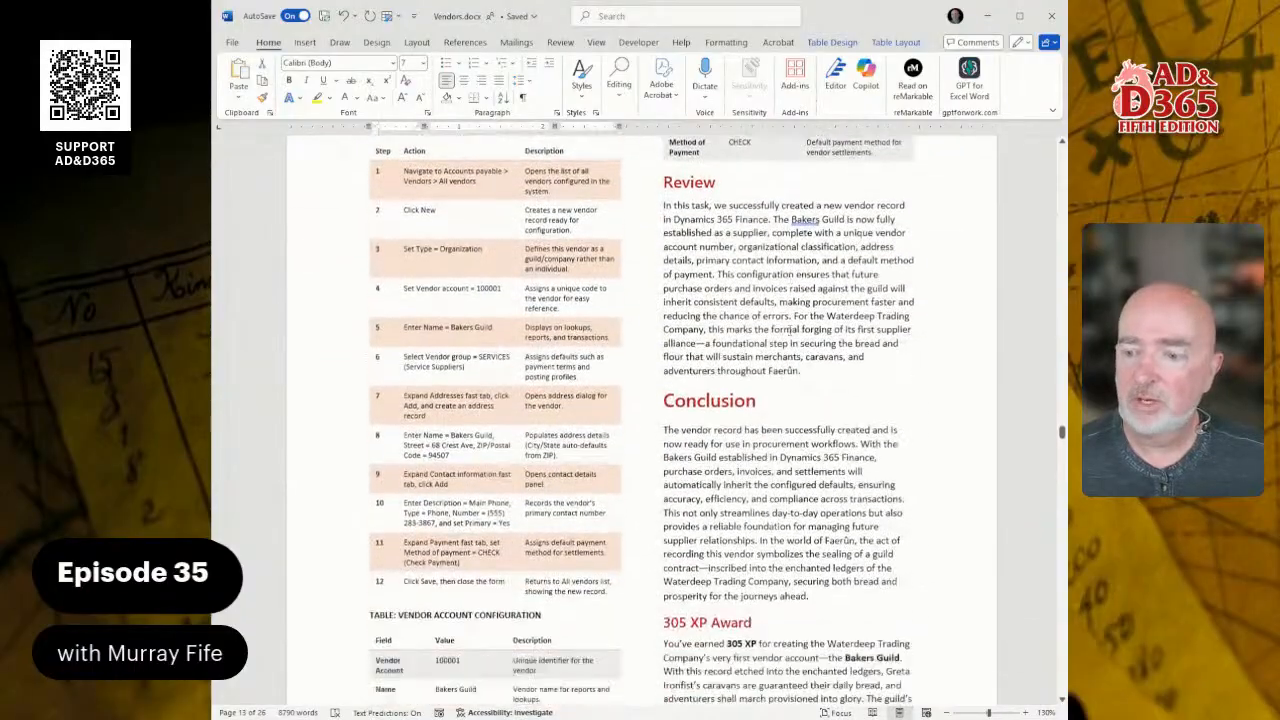
scroll(796, 336, "up", 1)
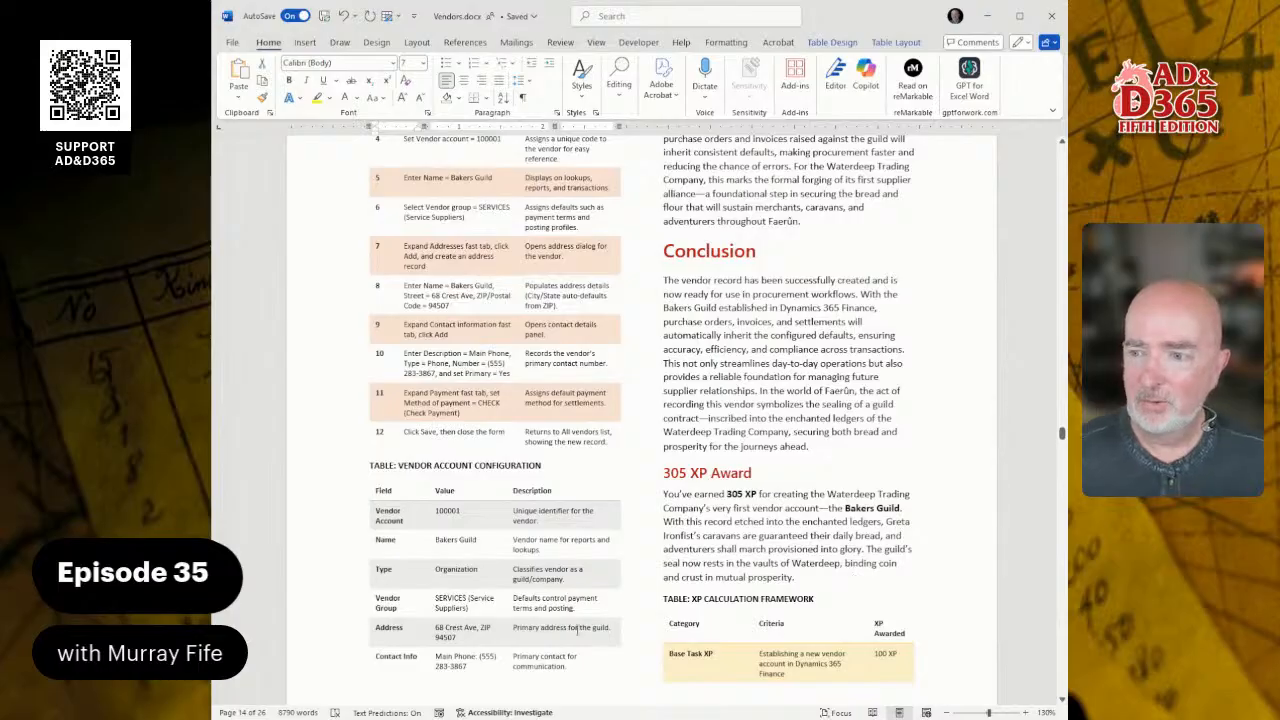
scroll(632, 556, "up", 5)
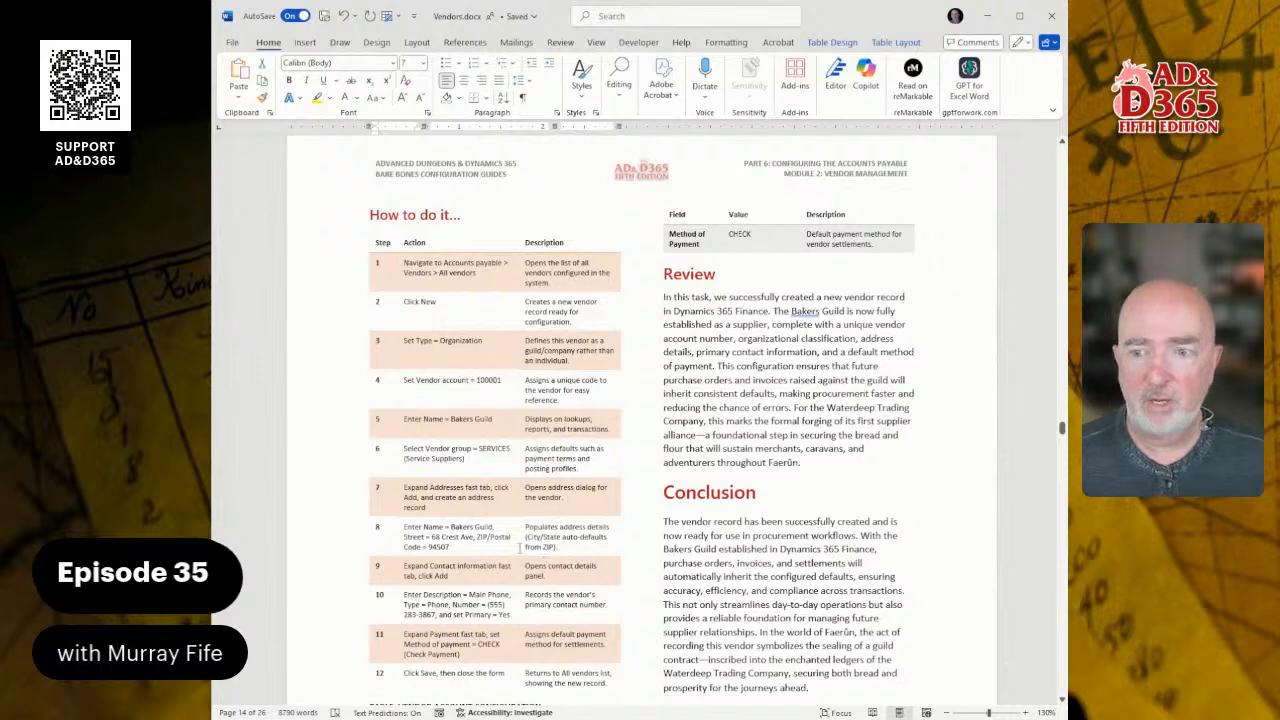
scroll(665, 300, "down", 1)
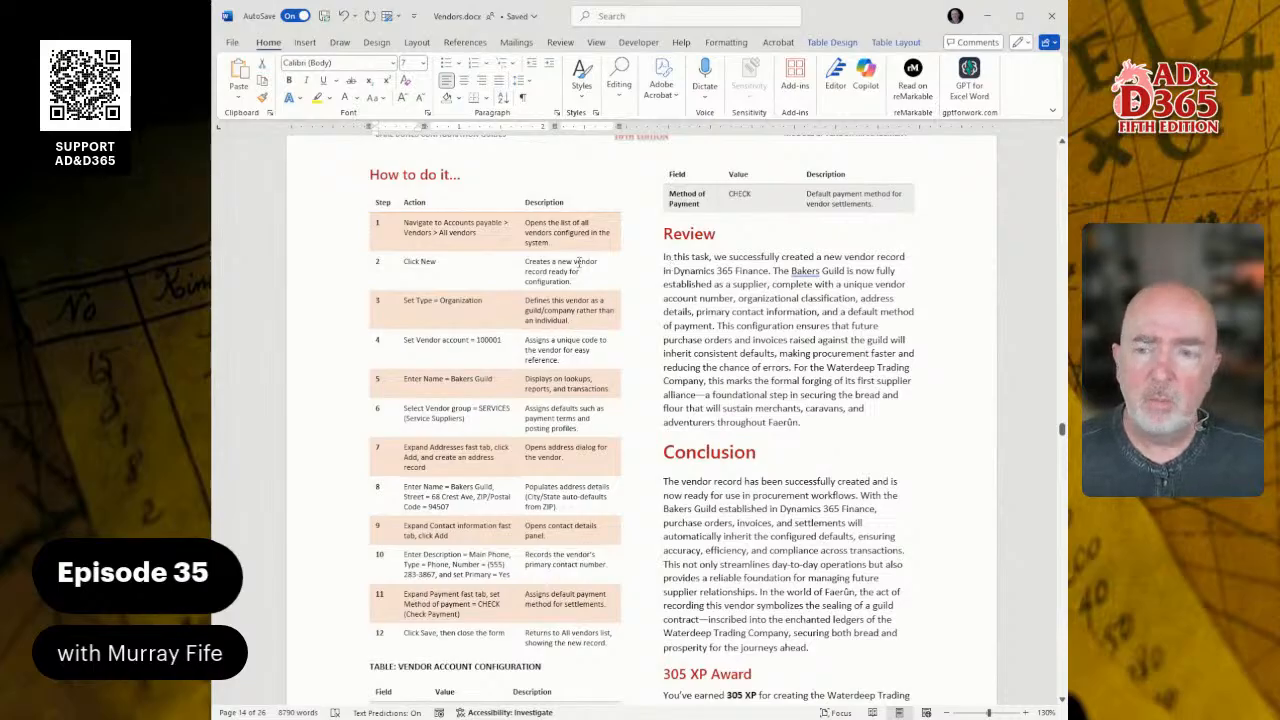
scroll(578, 262, "down", 4)
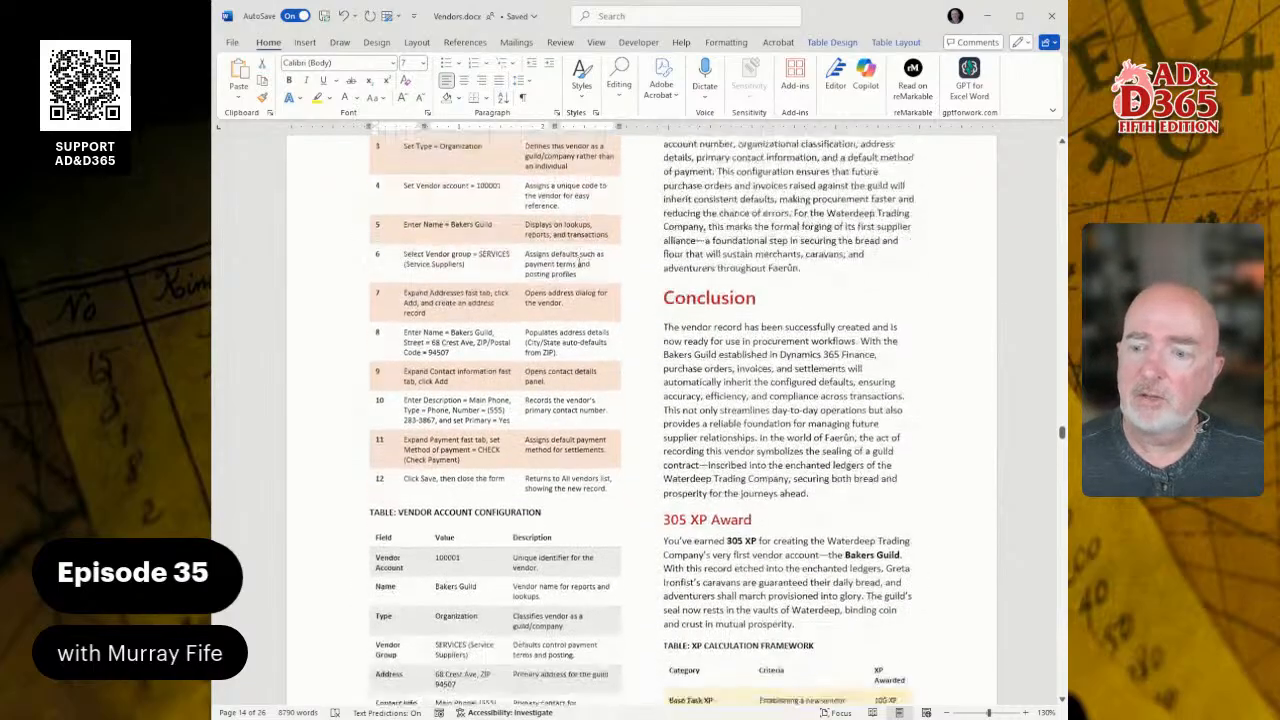
scroll(578, 260, "down", 3)
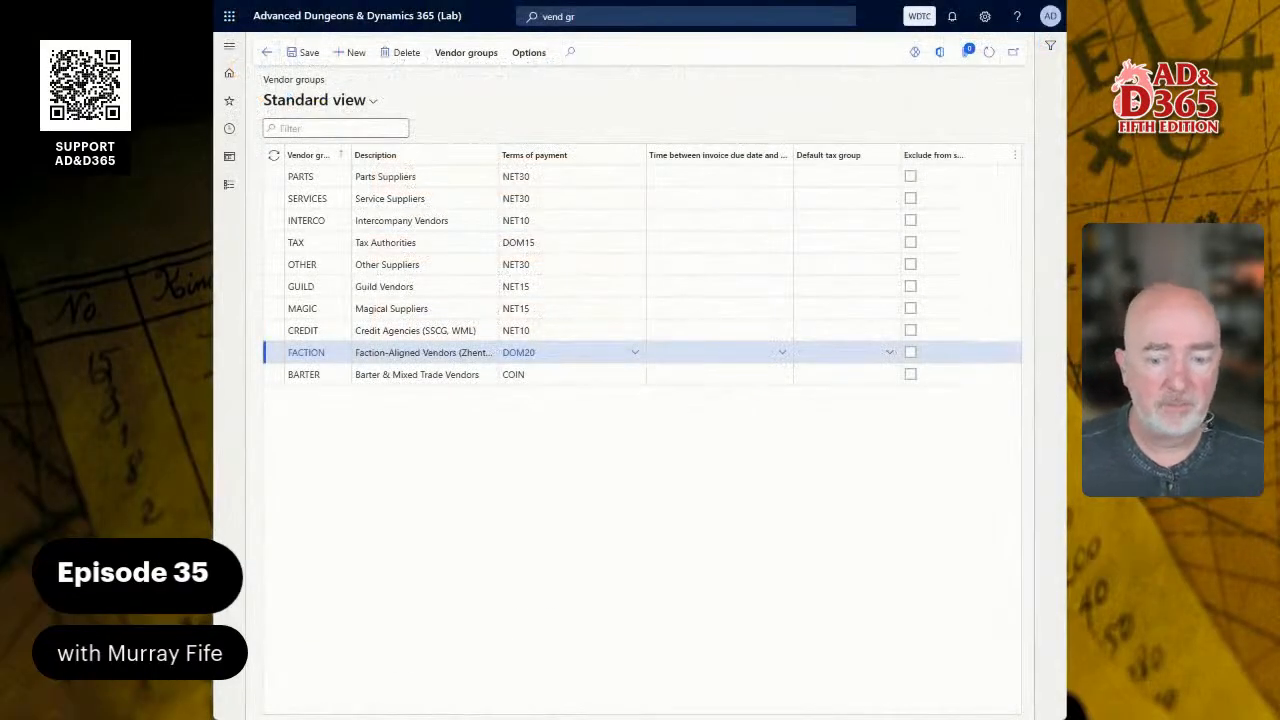
Return to the Dynamics 365 home page and search for "all ven"
left_click(458, 15)
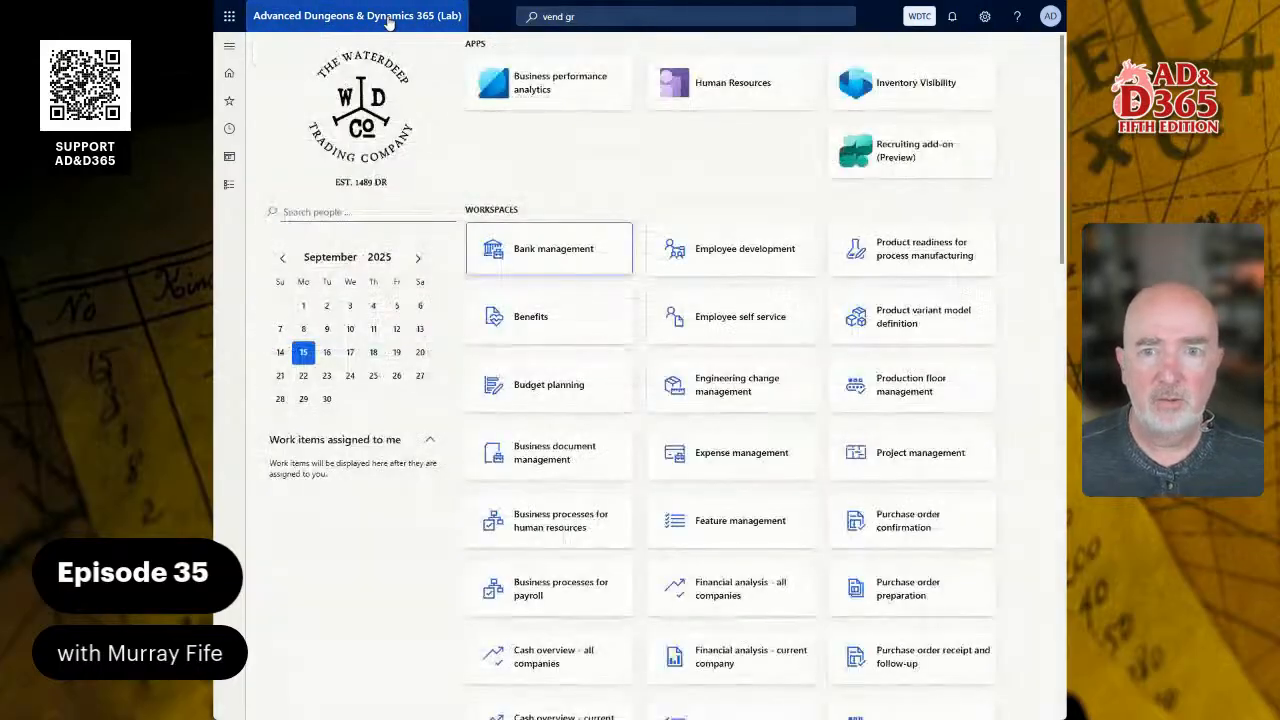
left_click(596, 16)
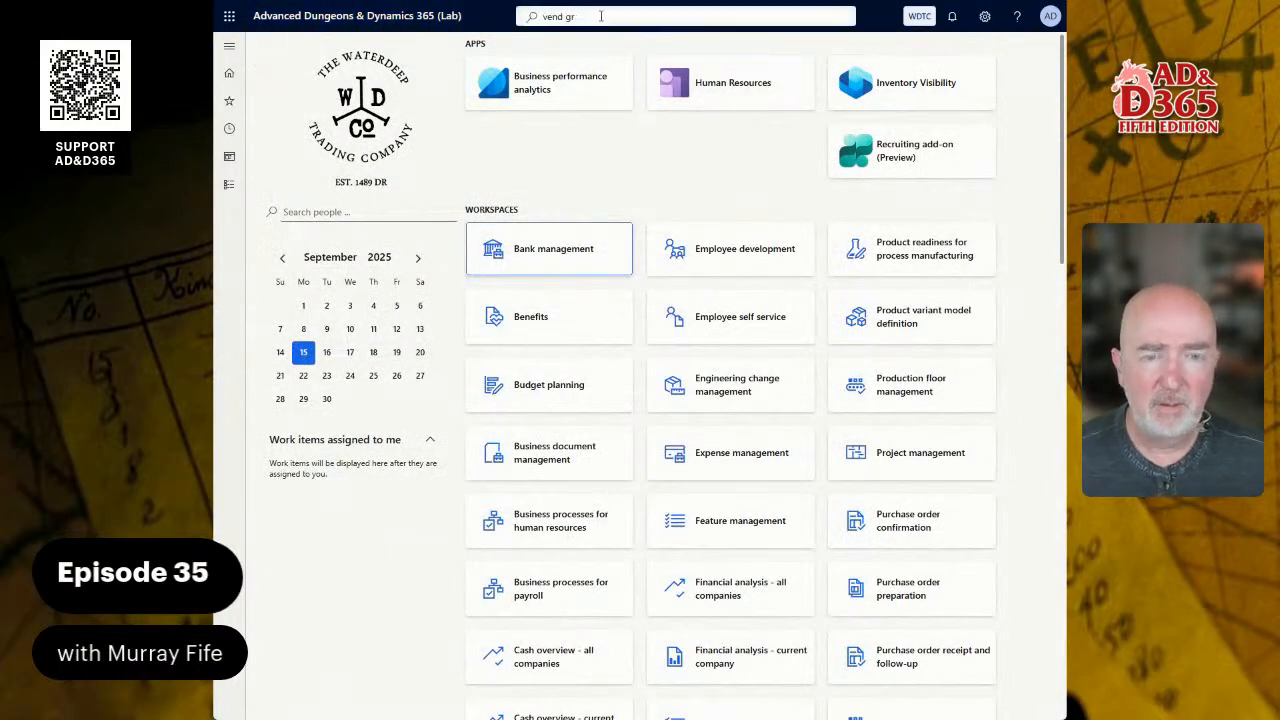
key("ctrl+a")
type("all ven")
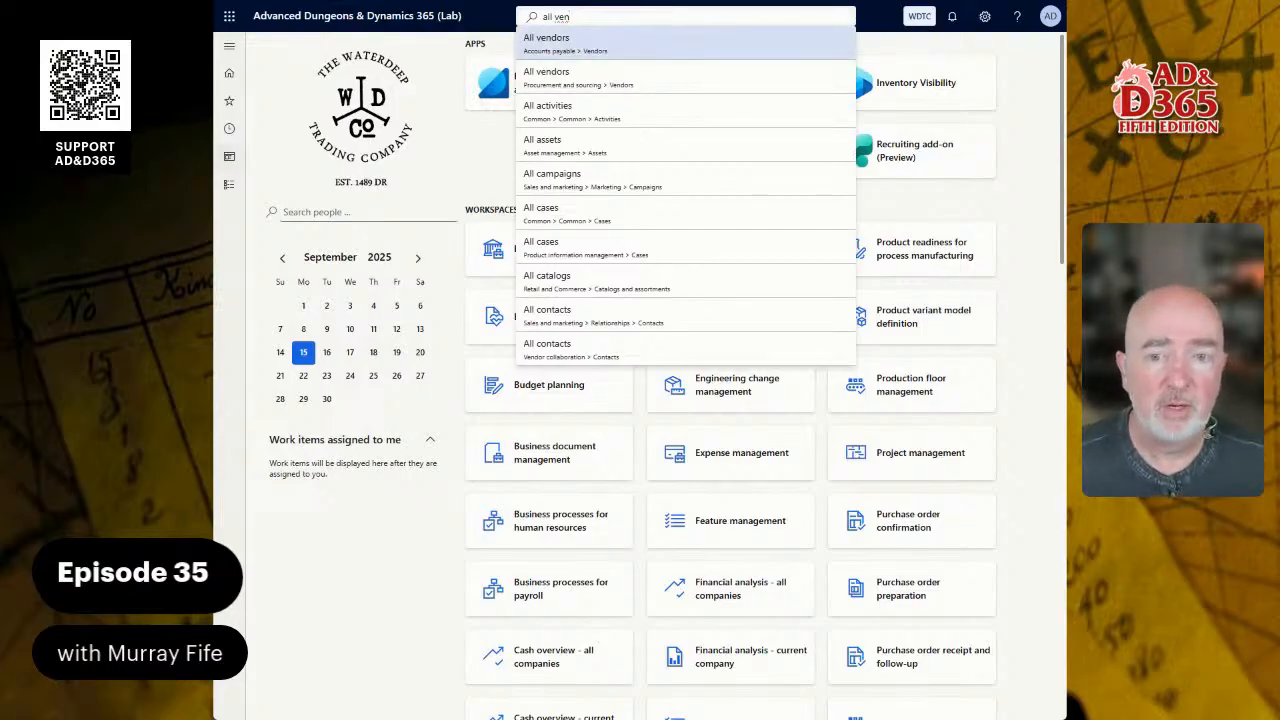
Examine the vendor pages offered by the Accounts payable and the Procurement and sourcing modules
left_click(232, 191)
left_click(231, 189)
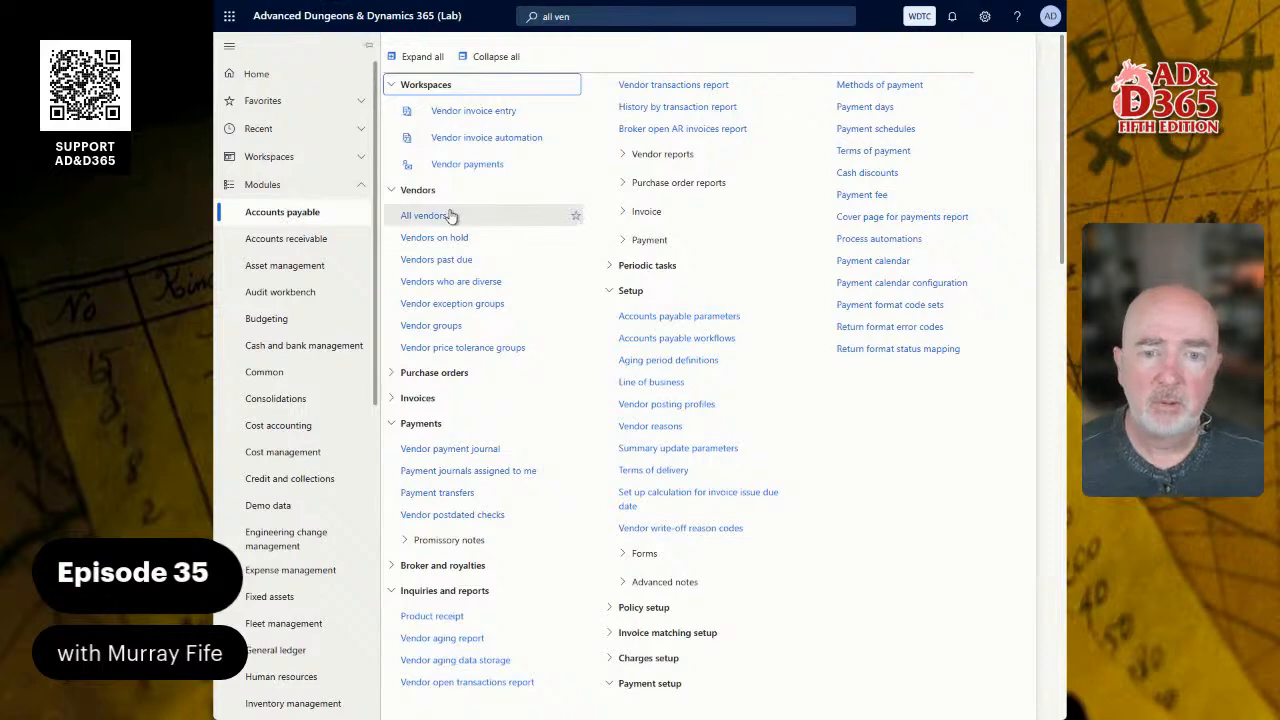
scroll(296, 472, "down", 5)
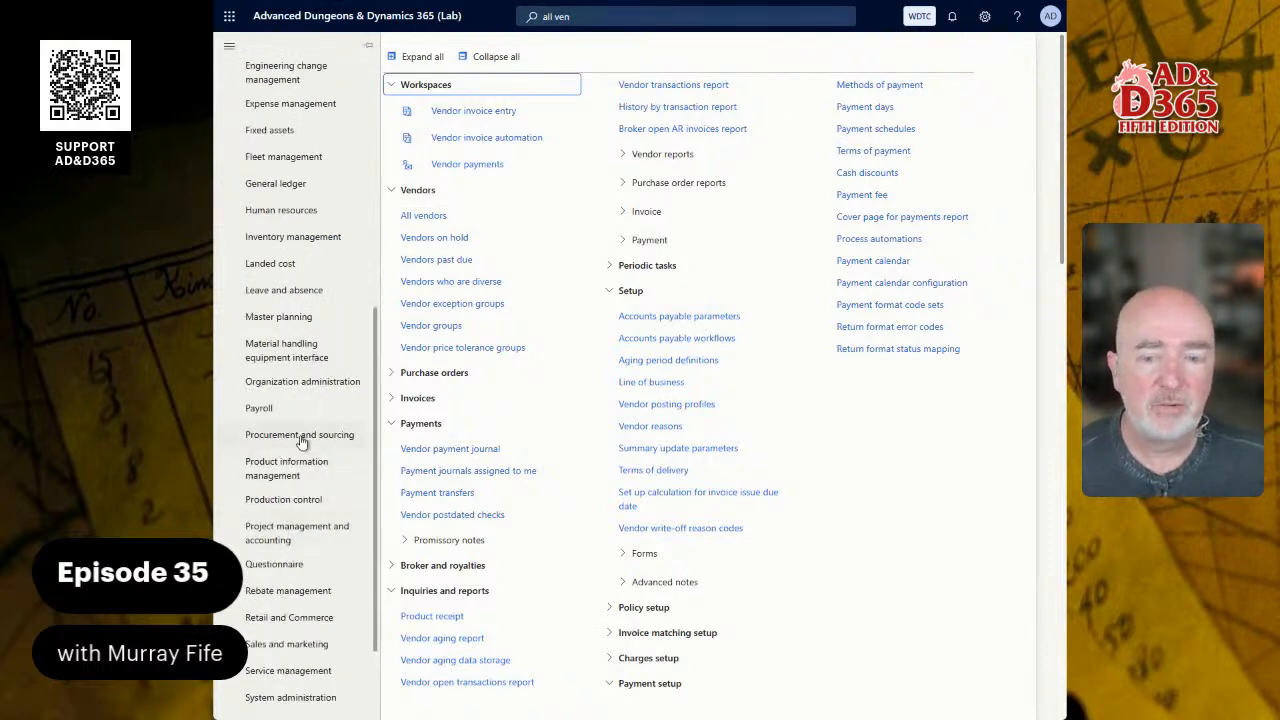
left_click(301, 438)
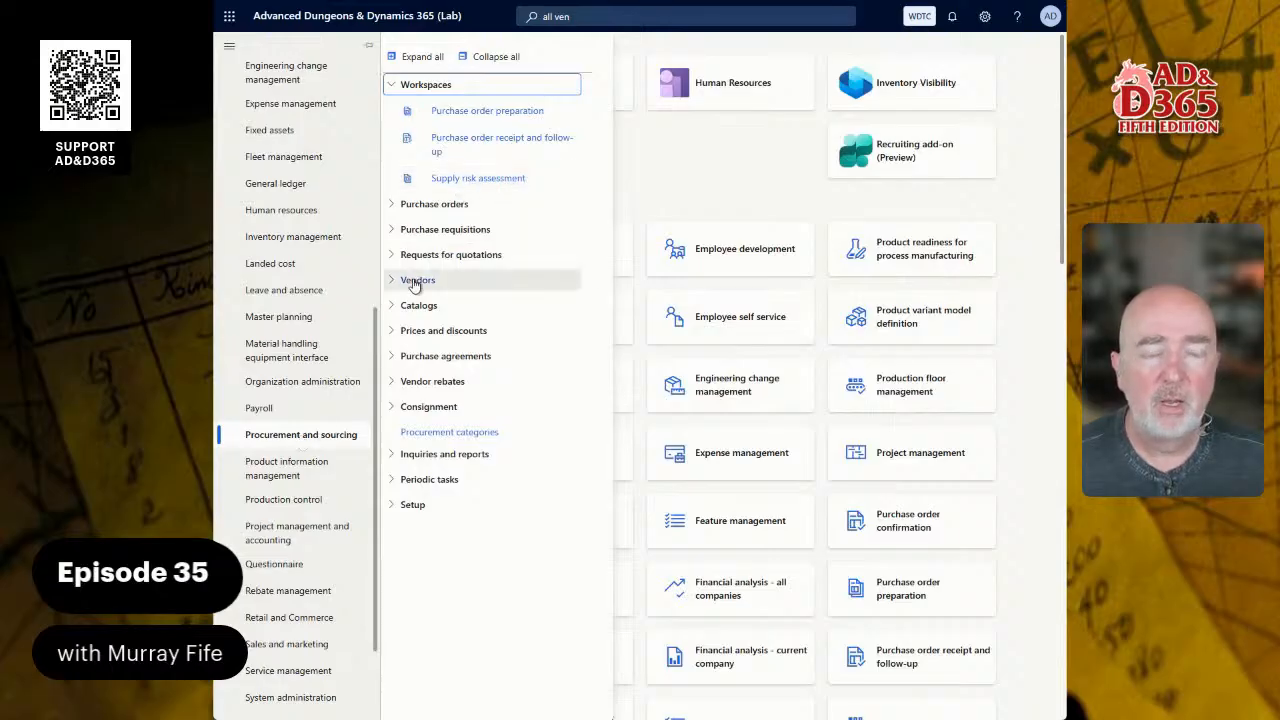
left_click(467, 285)
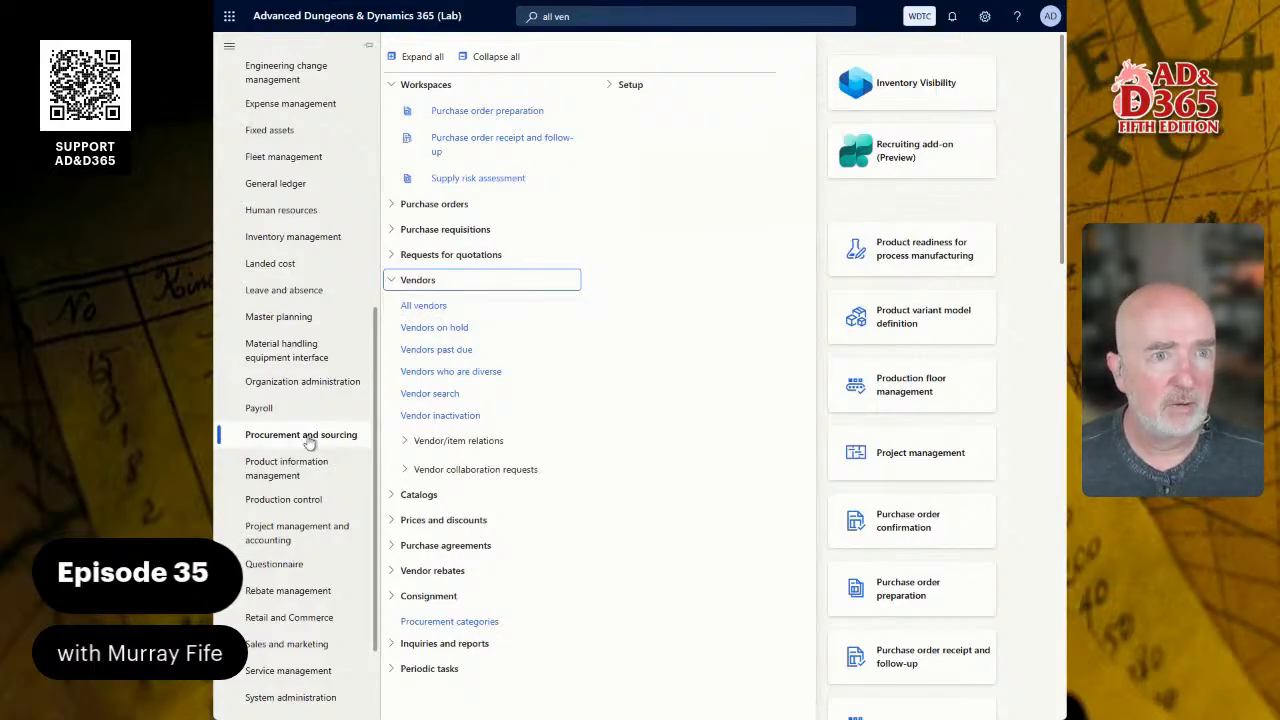
Show the All vendors list of the Accounts payable module
scroll(352, 330, "up", 5)
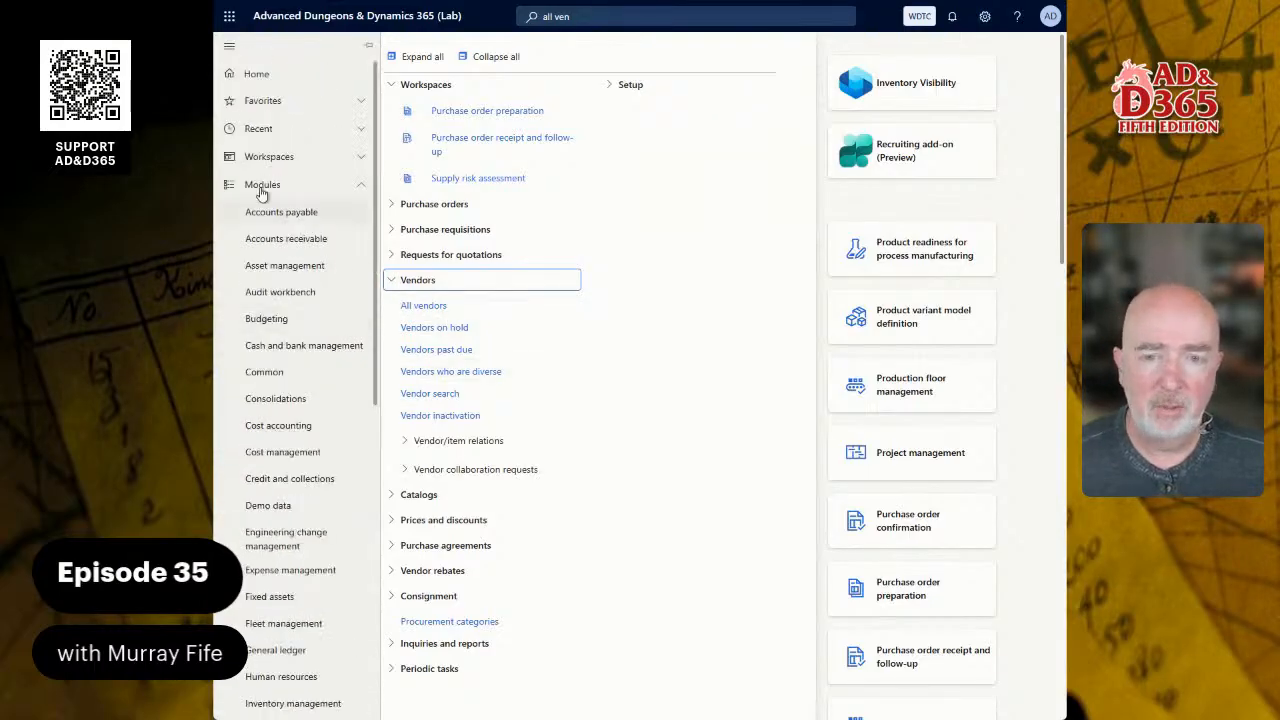
left_click(292, 212)
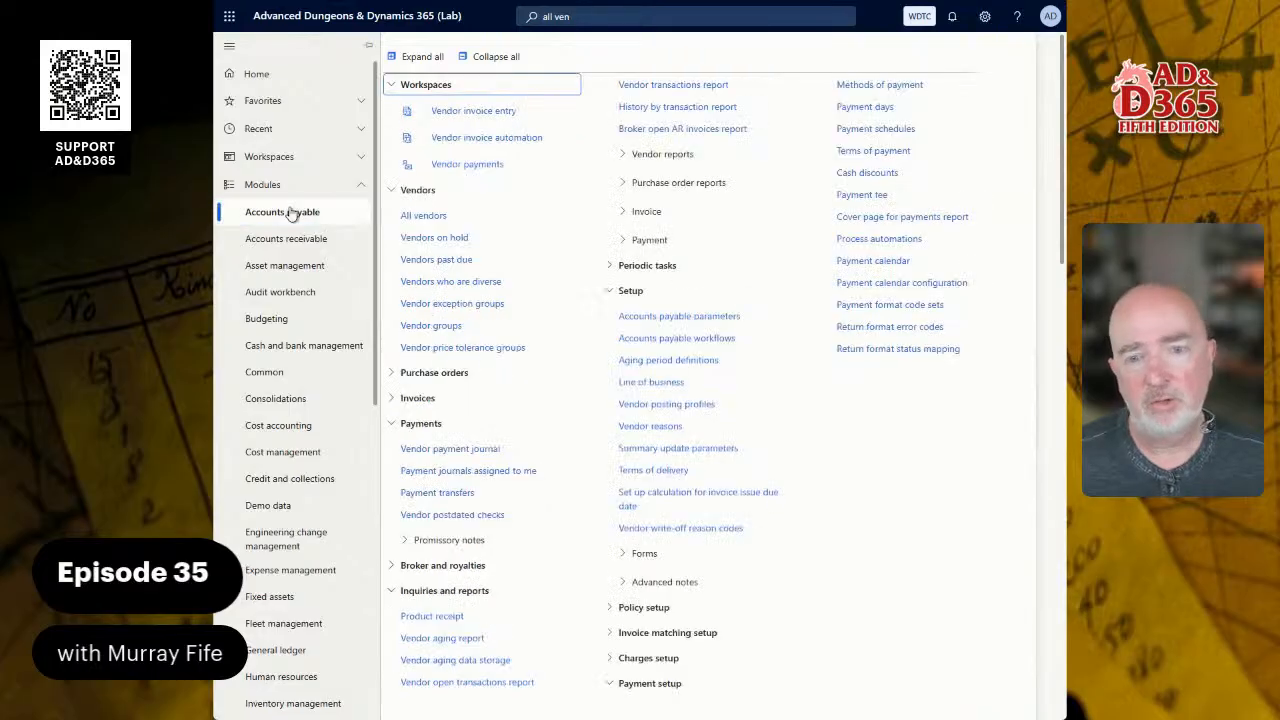
left_click(423, 217)
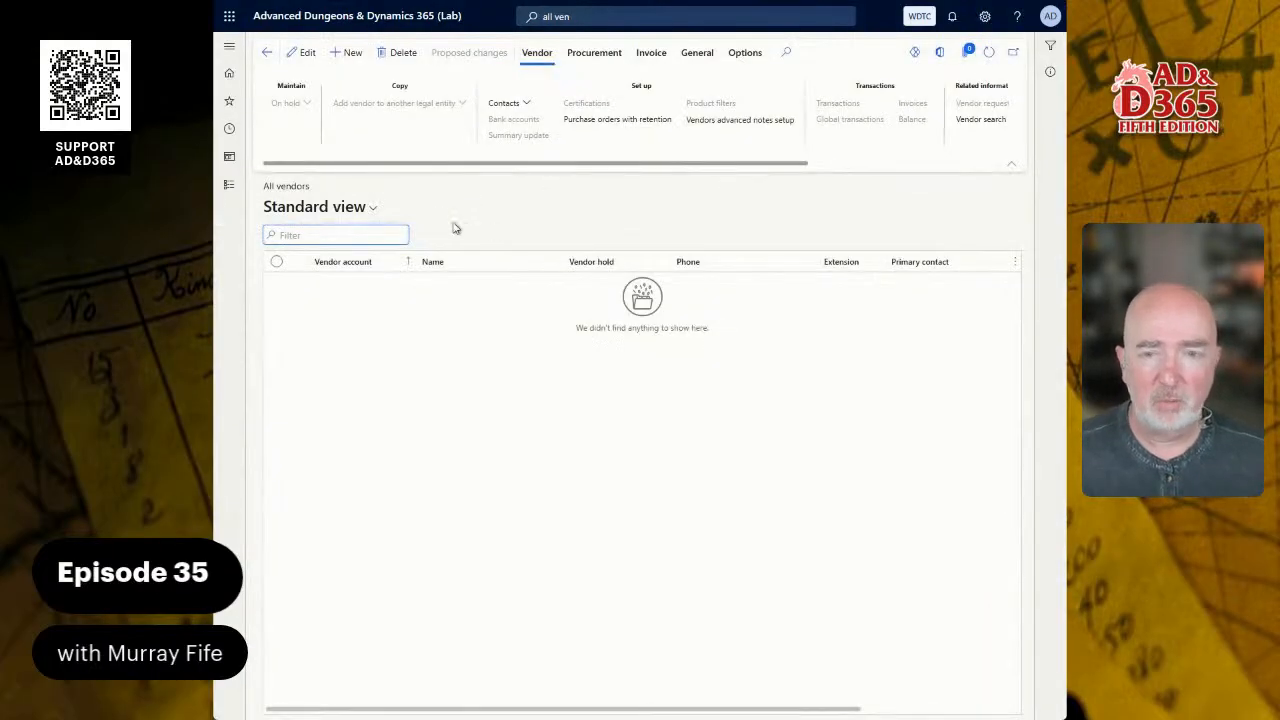
Go to the Vendor invoice entry workspace and open the All vendors list from its links
left_click(241, 193)
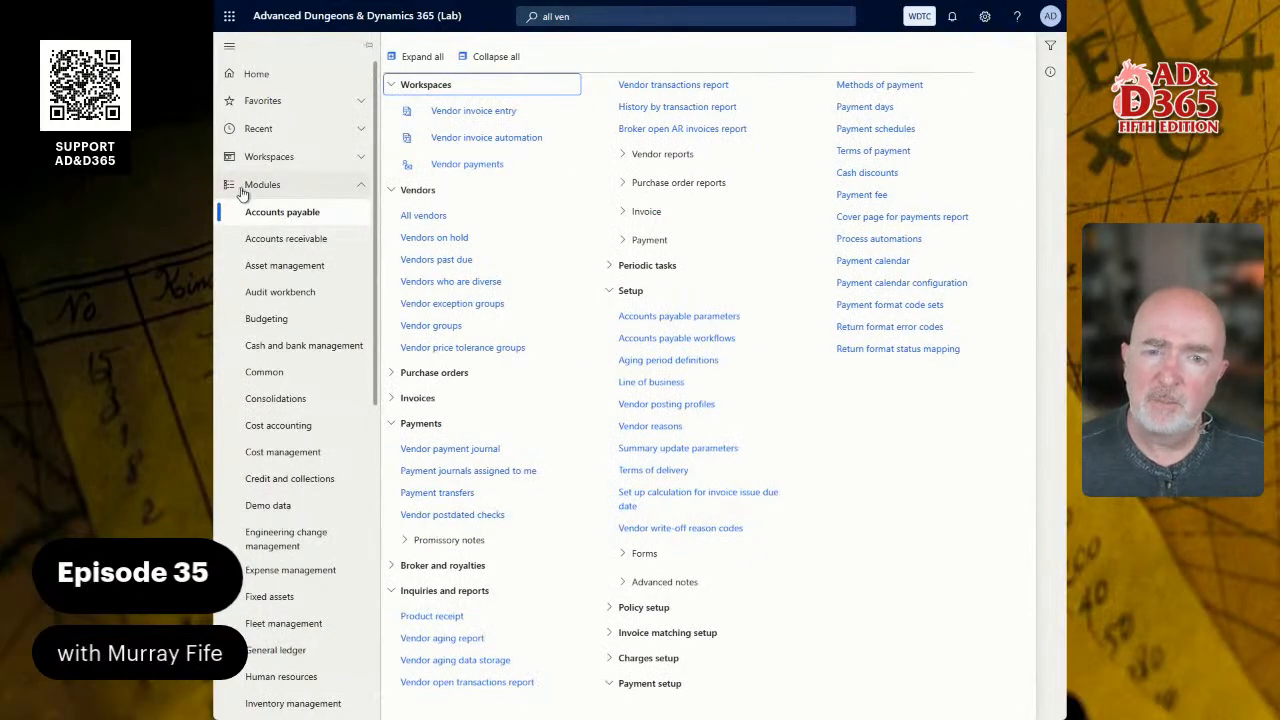
left_click(478, 111)
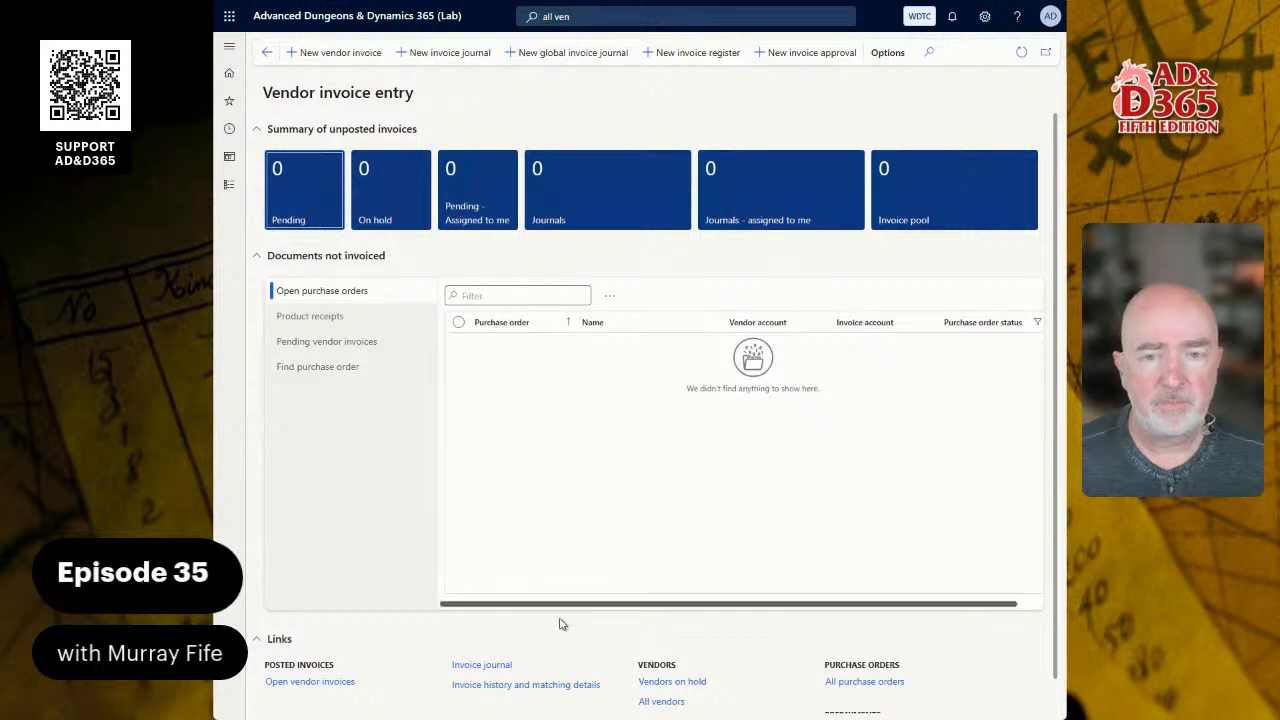
left_click(661, 702)
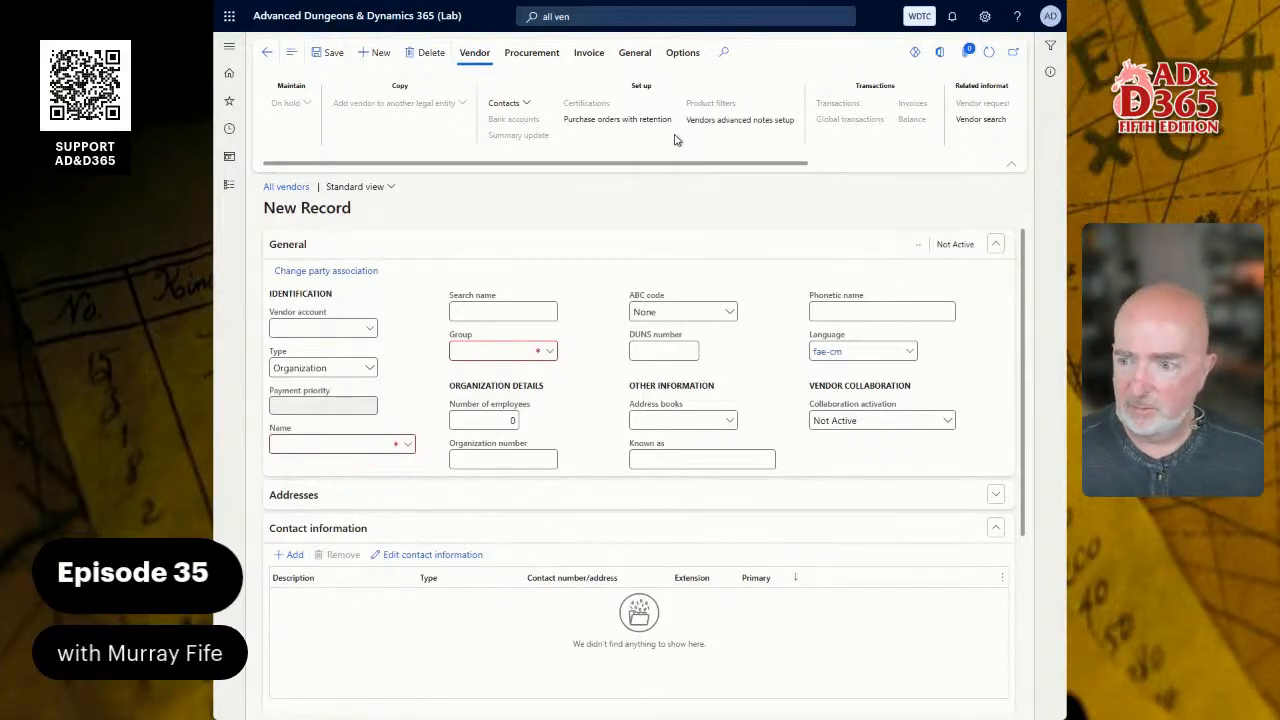
Enter BAKERSGUILD as the vendor account and Bakers Guild as the name of a new vendor record
type("AKERSG")
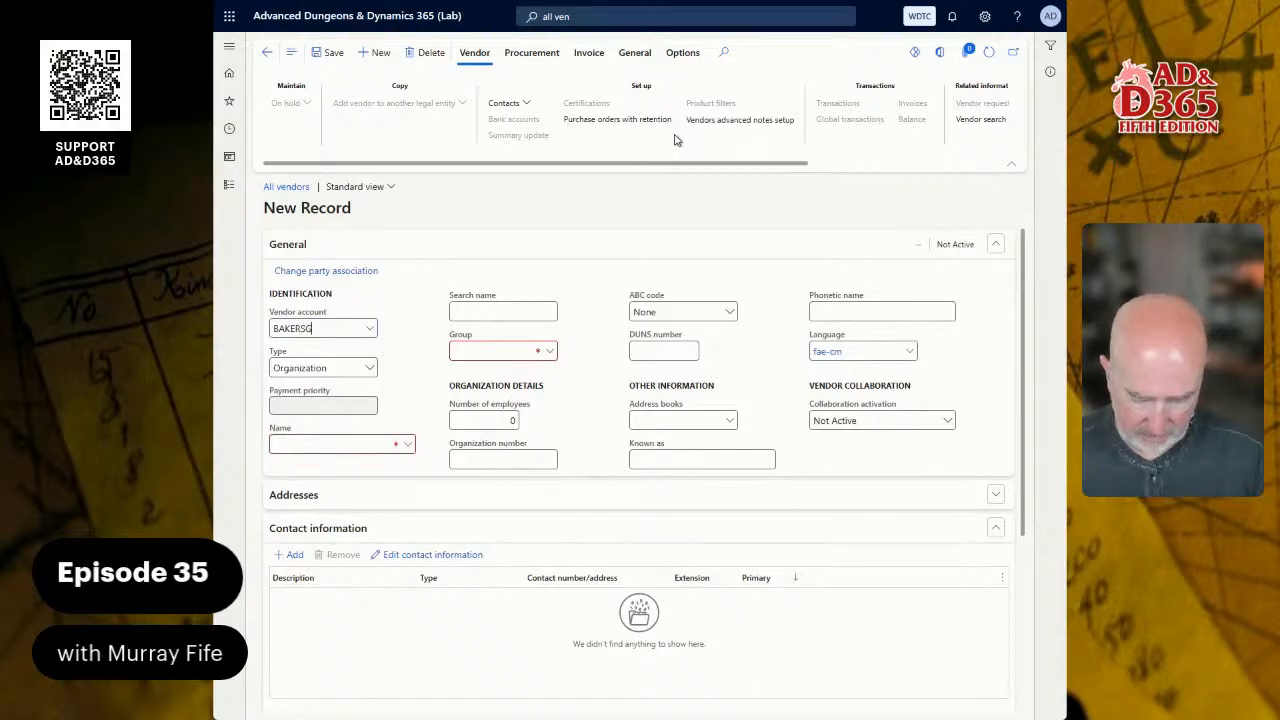
type("UILD")
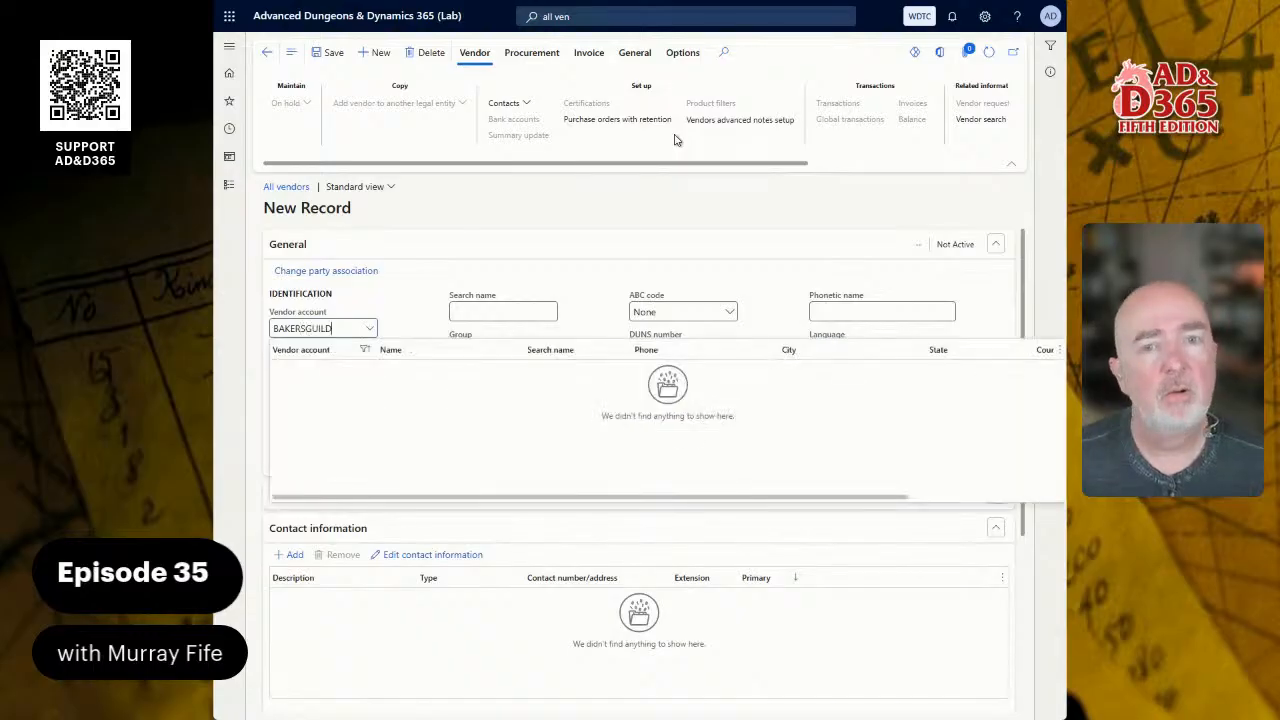
key("Tab")
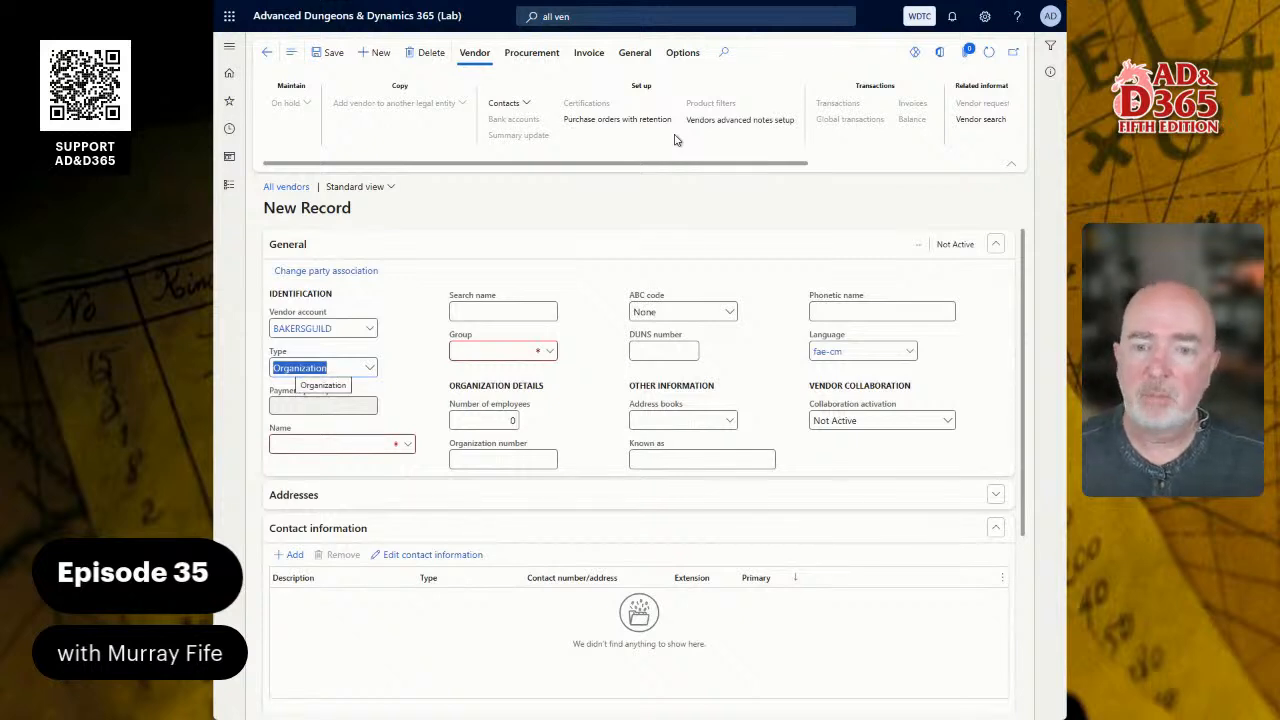
key("Tab")
key("Tab")
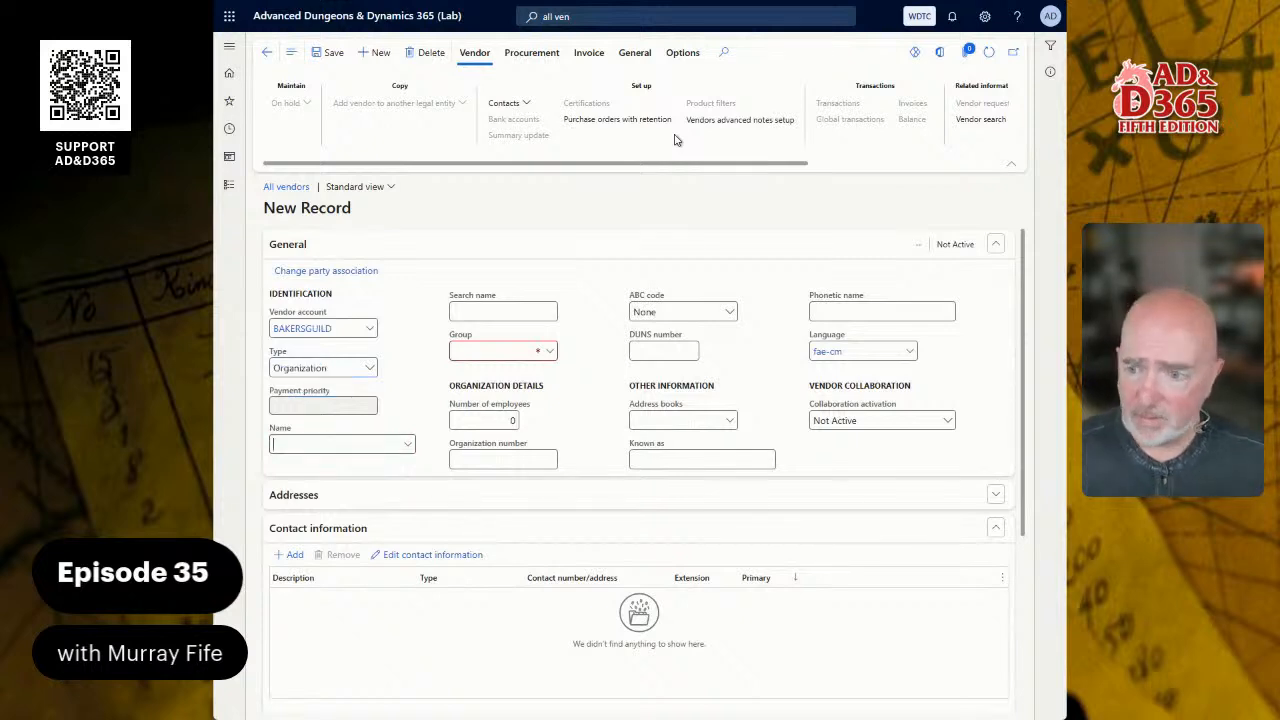
type("Bake")
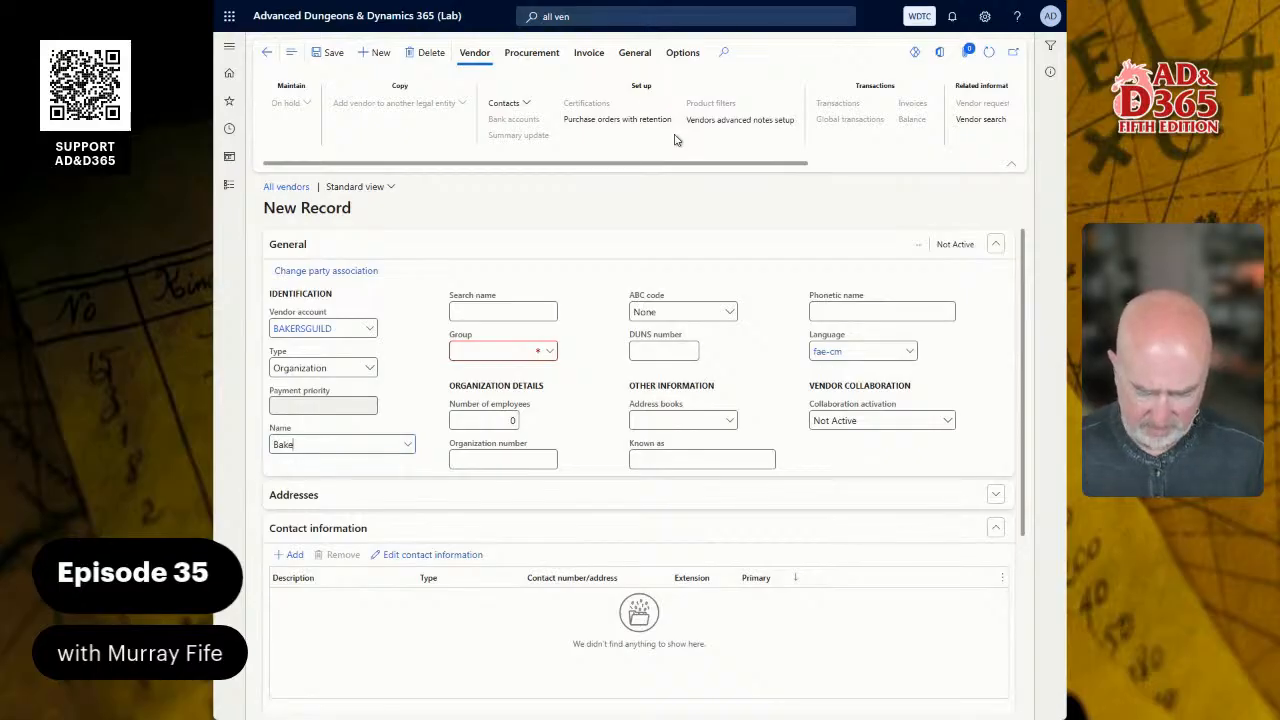
type("rs Guild")
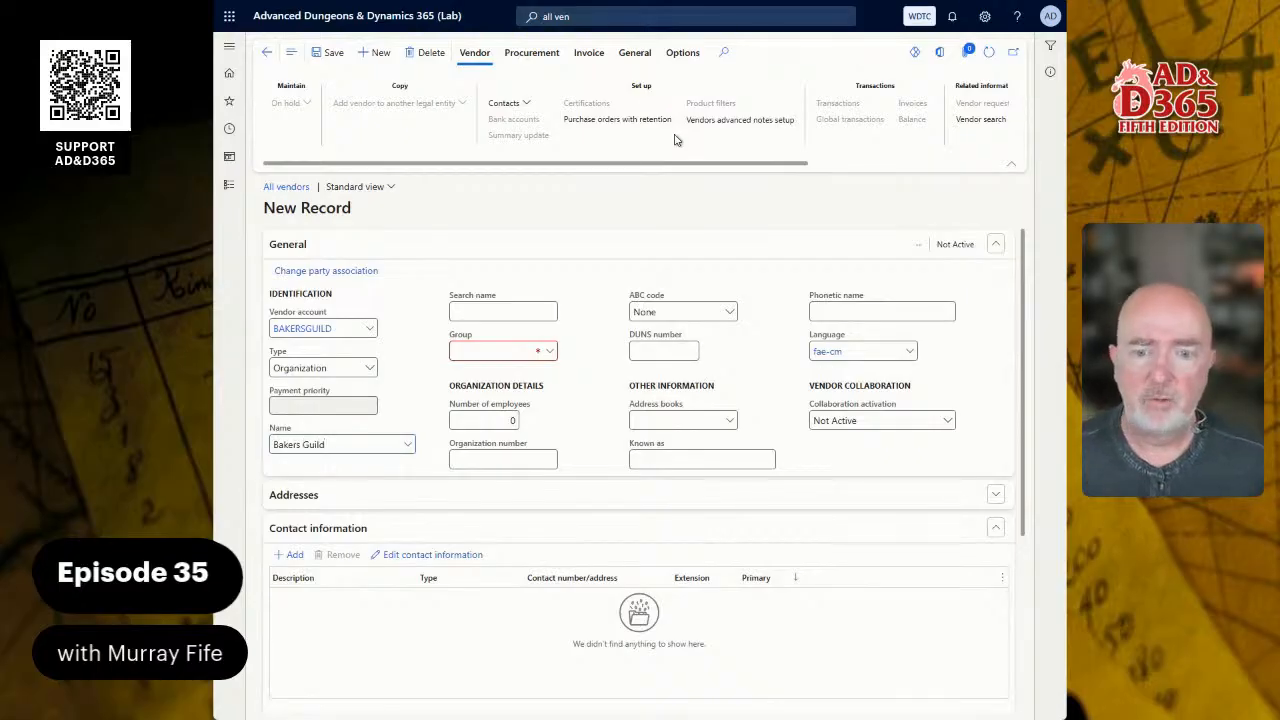
Enter BAKERSGUILD as the search name of the new vendor record
key("Tab")
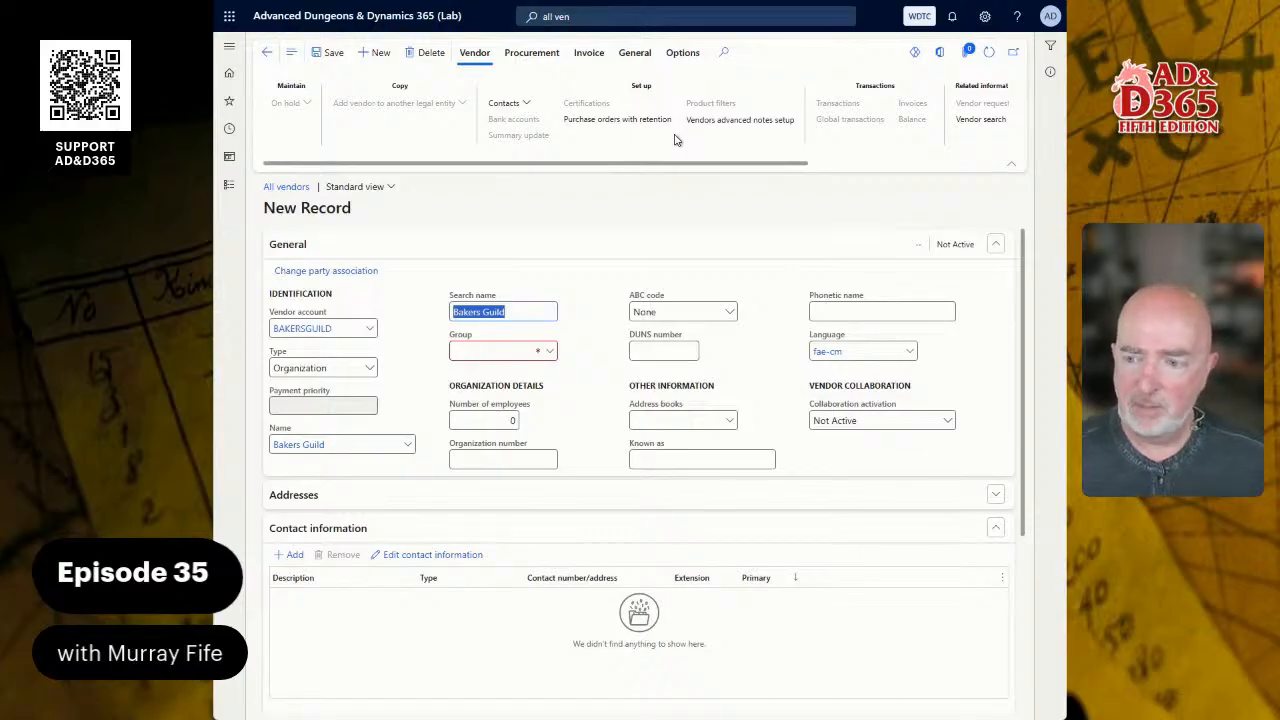
type("B")
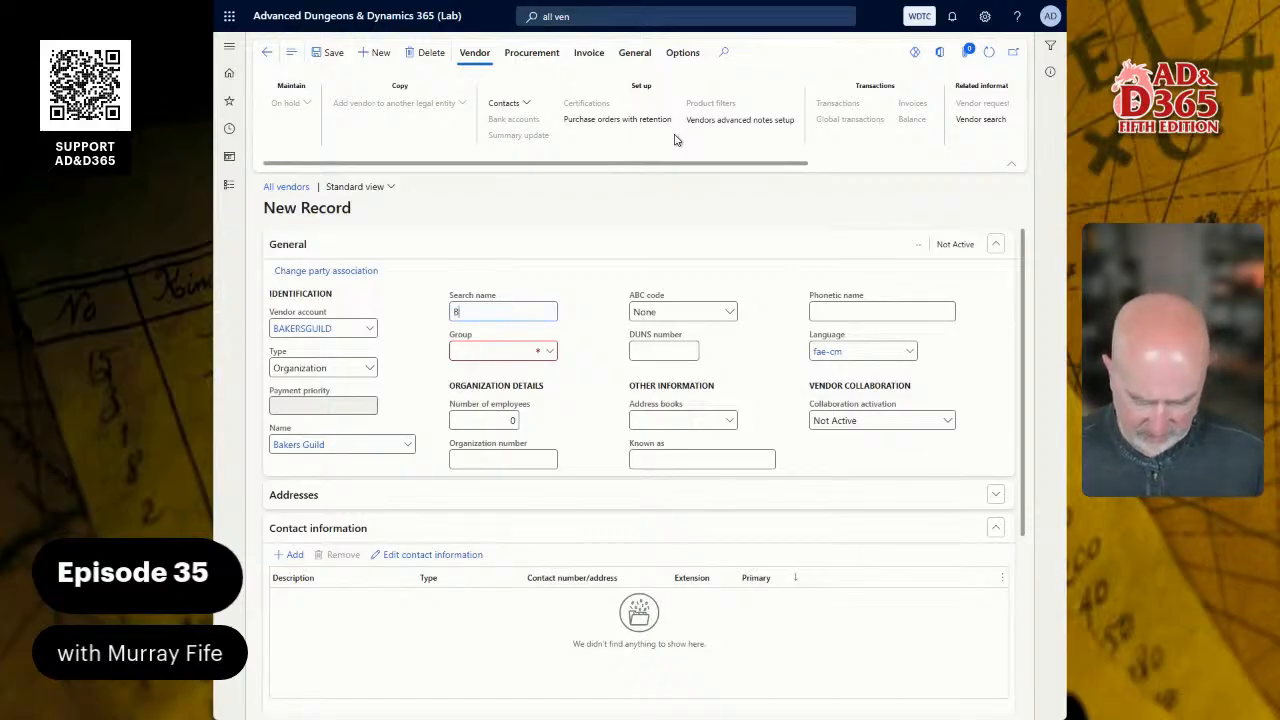
type("AKERSGUILD")
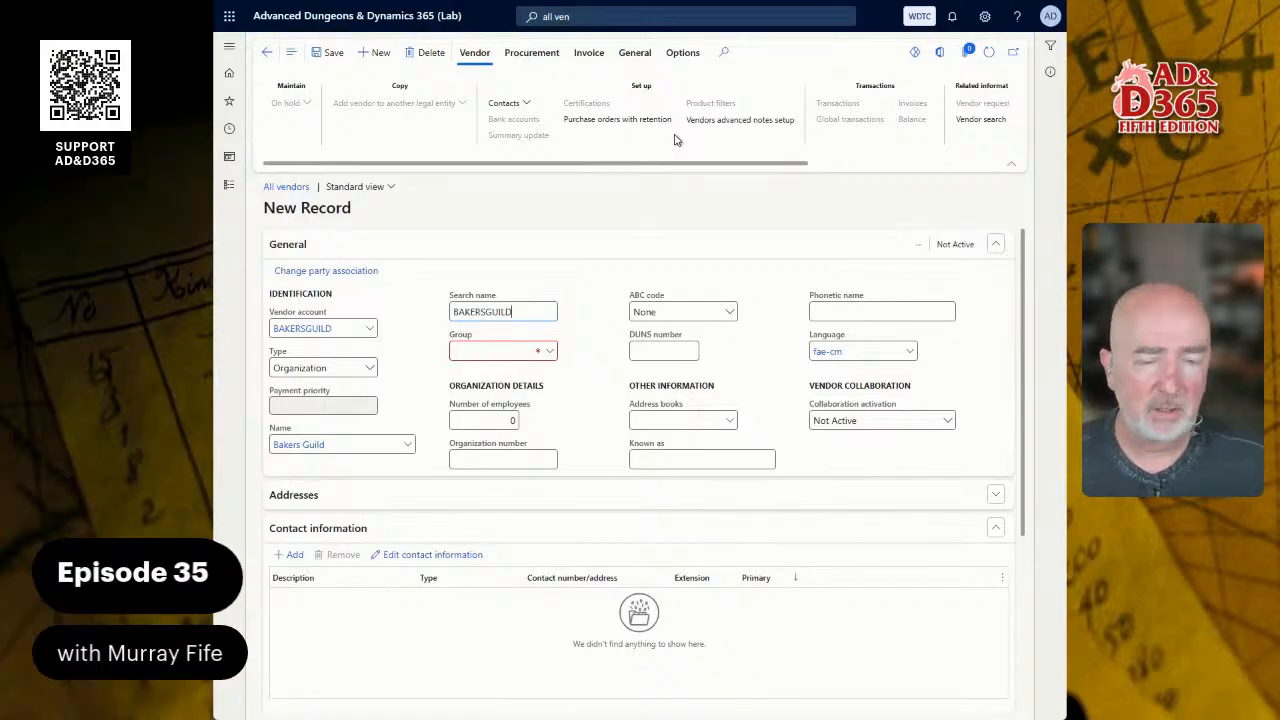
key("Tab")
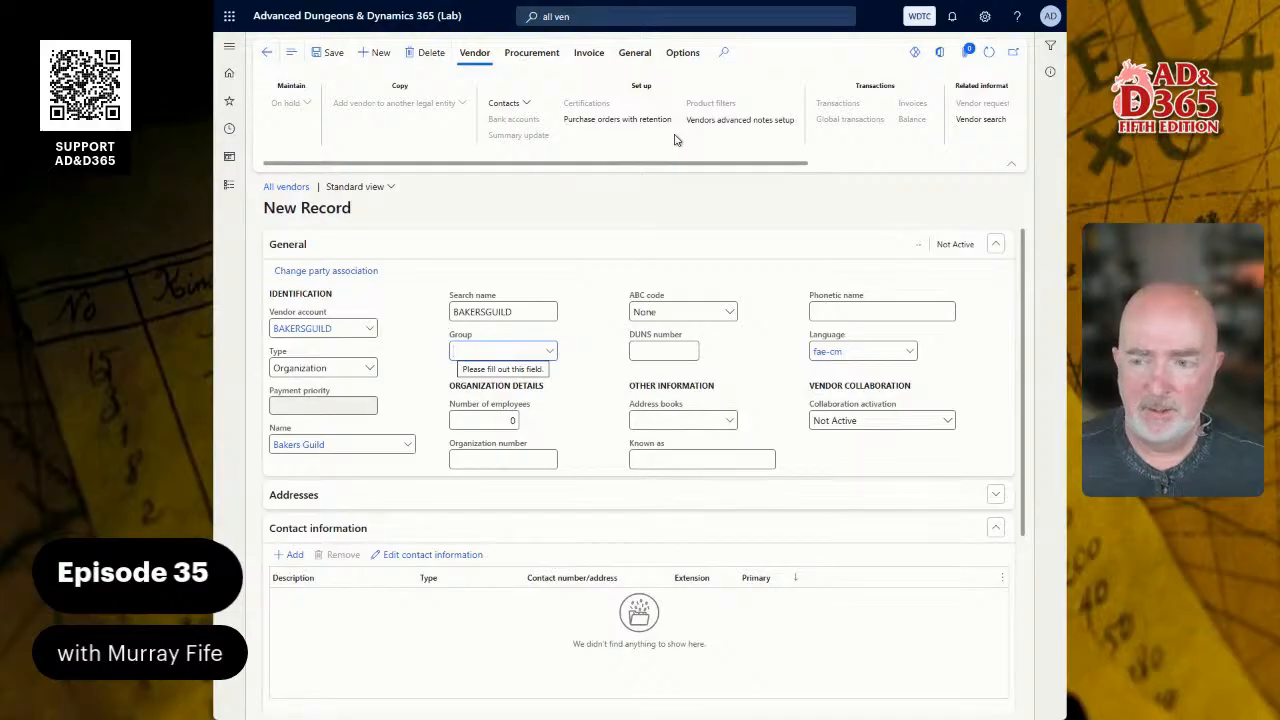
Assign the new vendor to the GUILD vendor group and save the record
key("alt+Down")
key("Down")
key("Down")
key("Down")
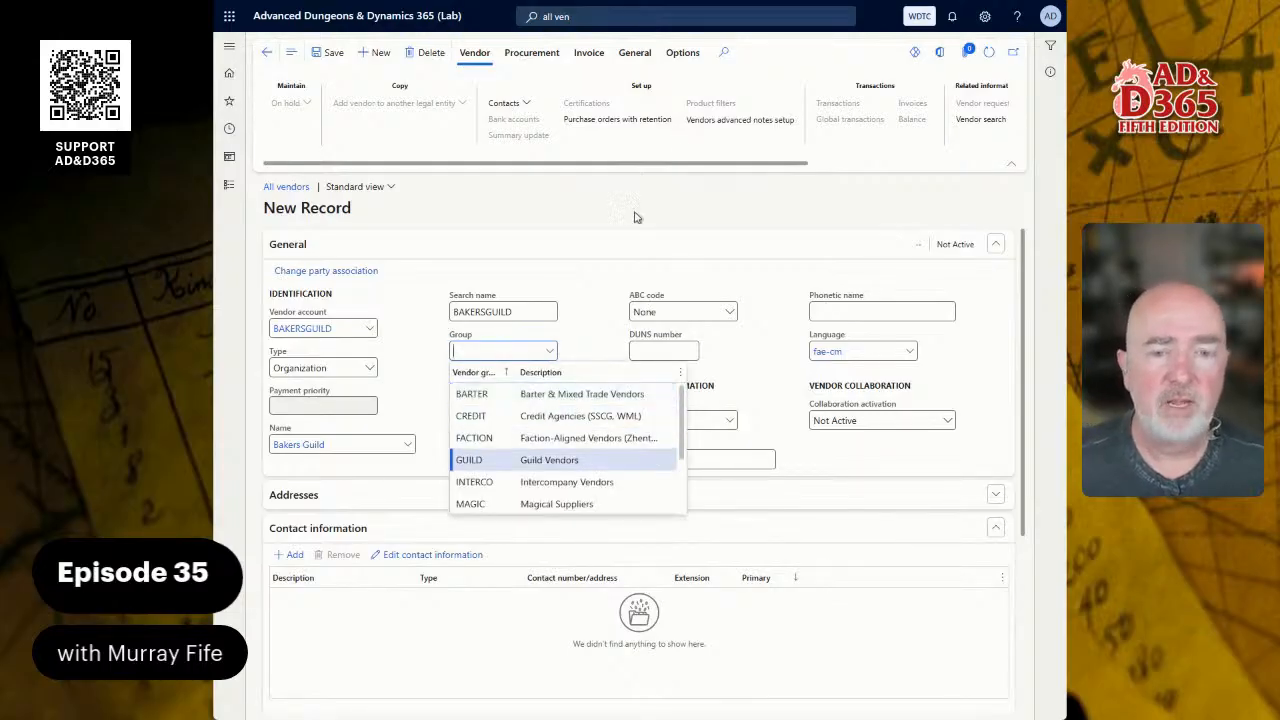
left_click(608, 460)
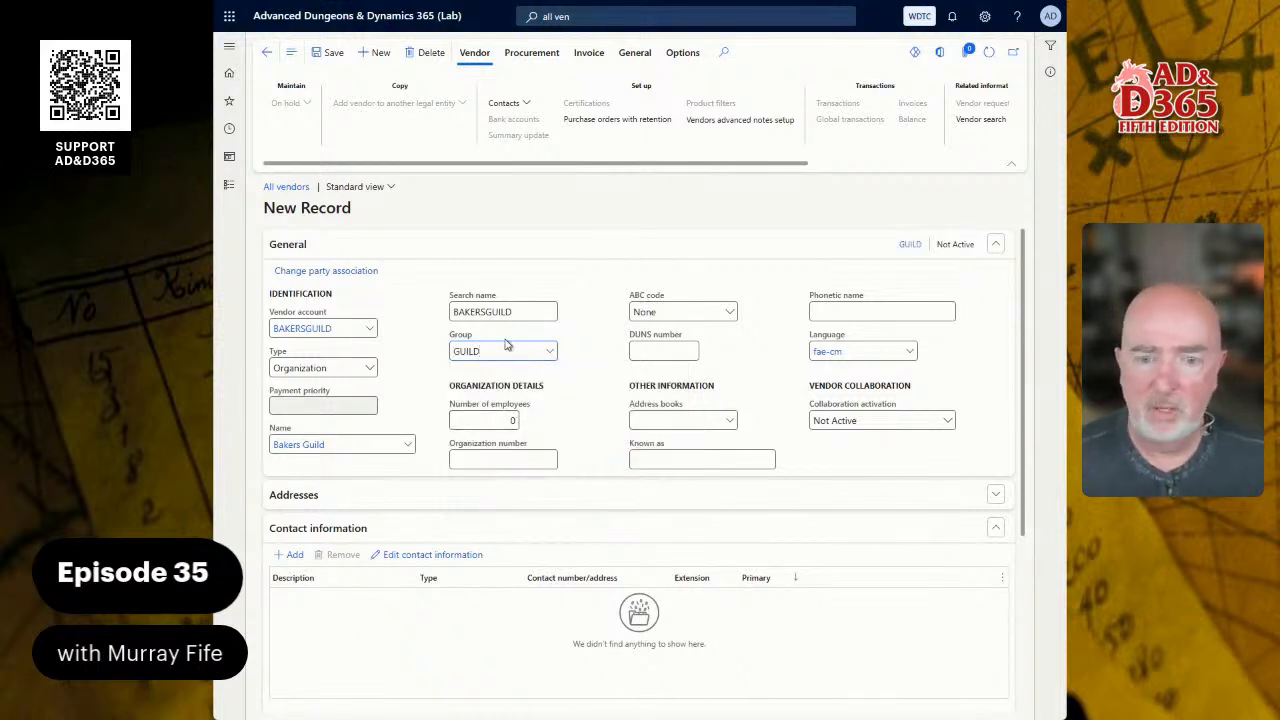
left_click(333, 53)
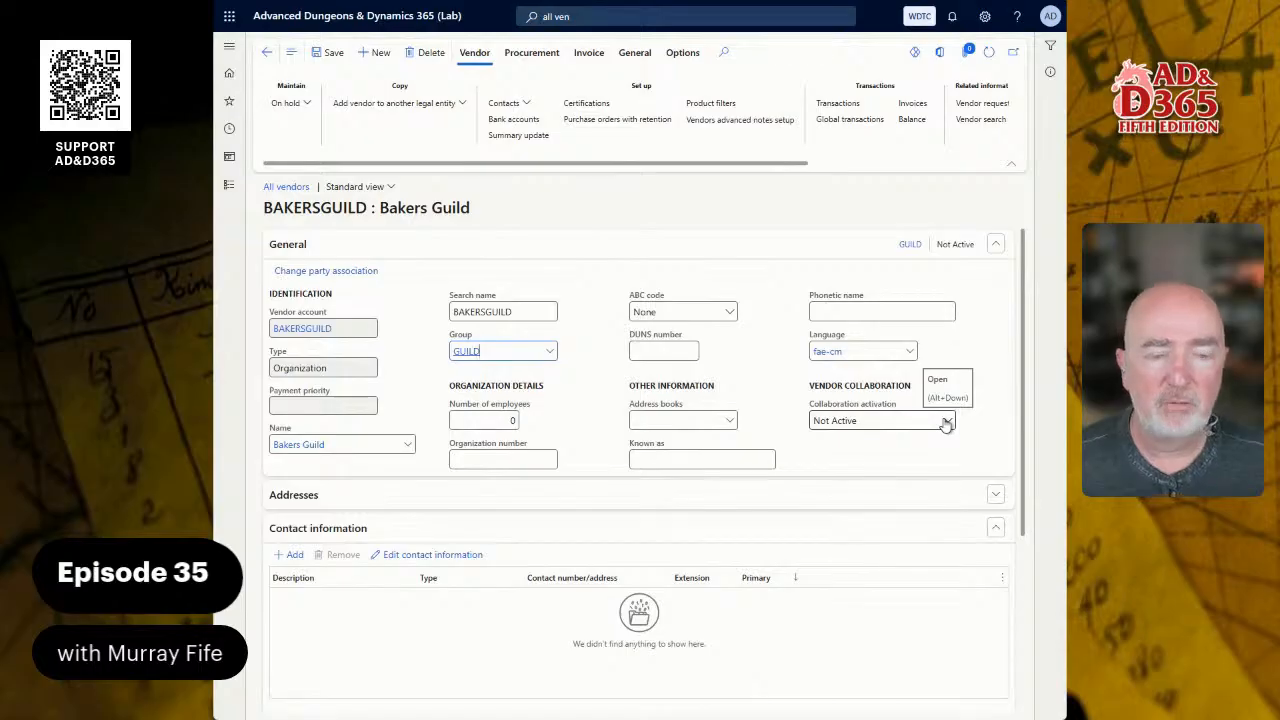
Expand the vendor's Addresses section and start a new address
mouse_move(832, 423)
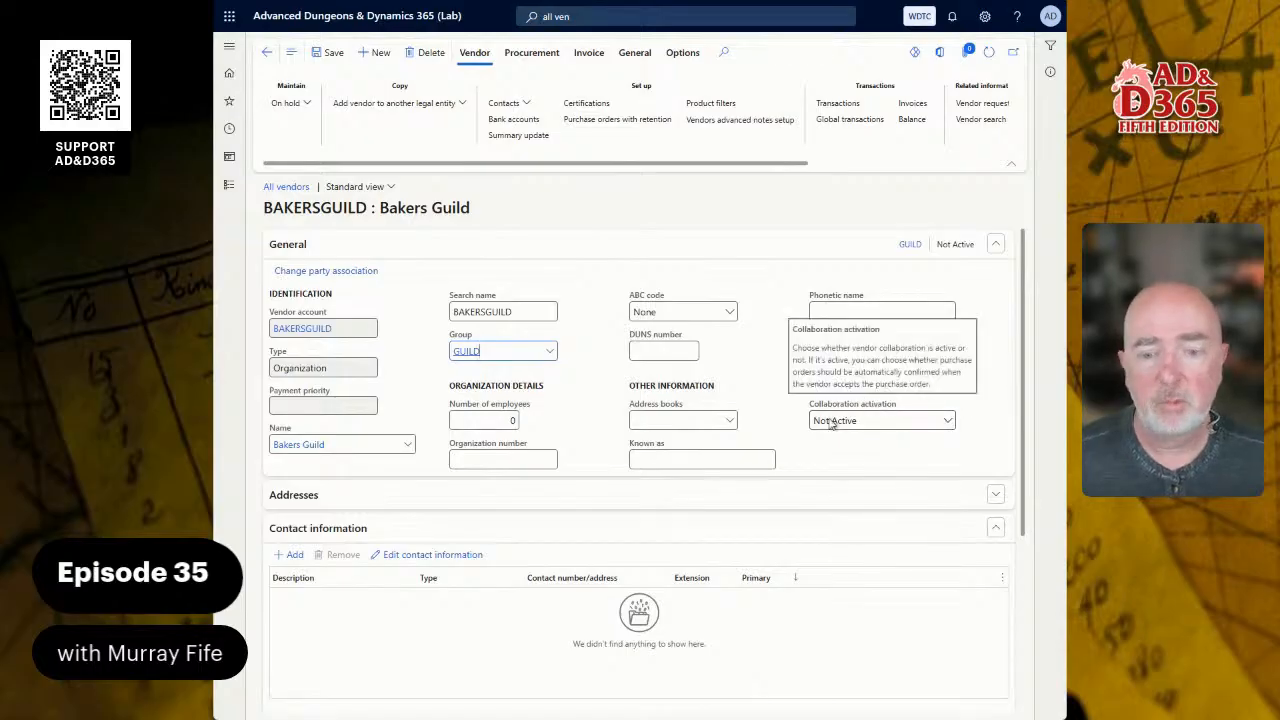
left_click(338, 500)
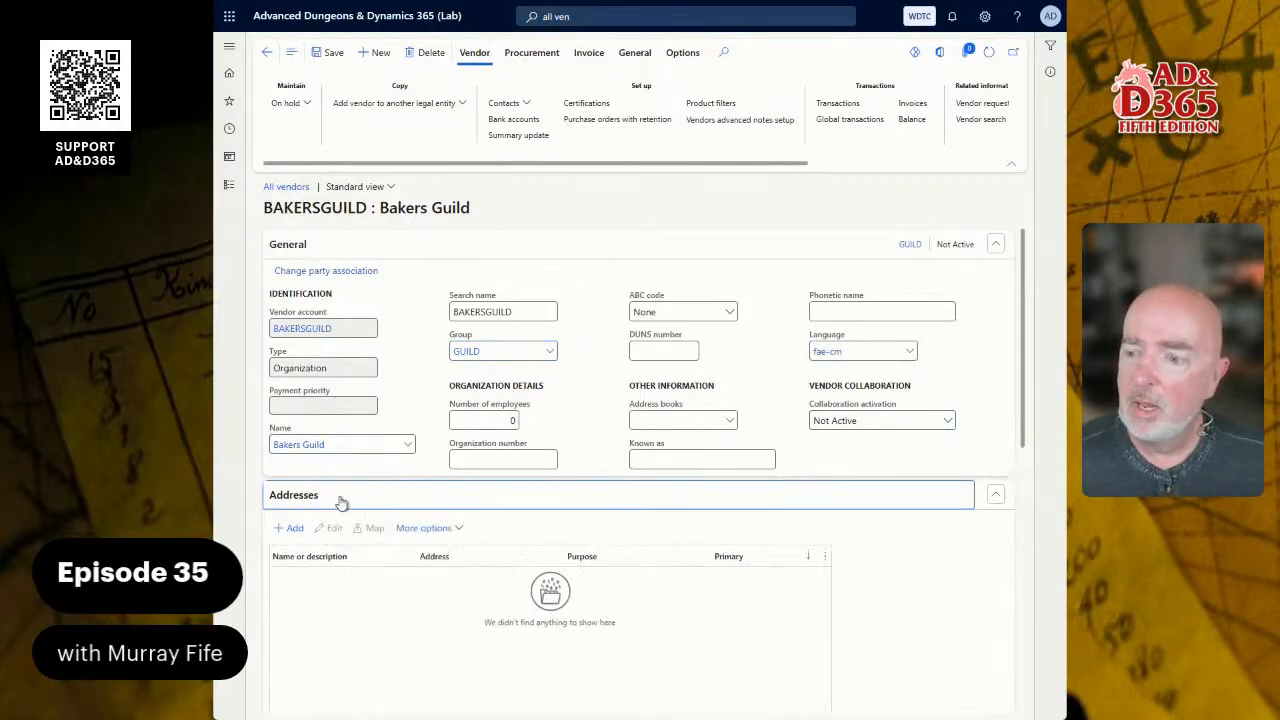
left_click(294, 529)
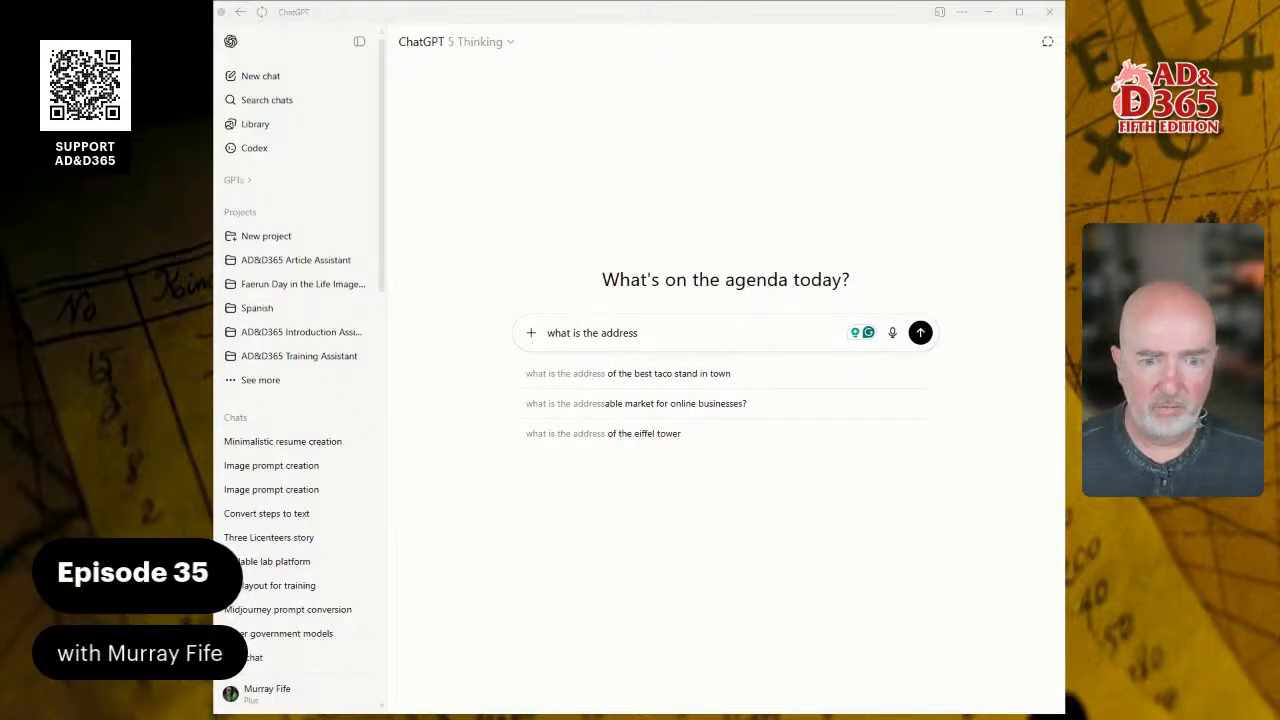
Ask ChatGPT "what is the address for the bakers guild in waterdeep" and skip its extended thinking
left_click(697, 330)
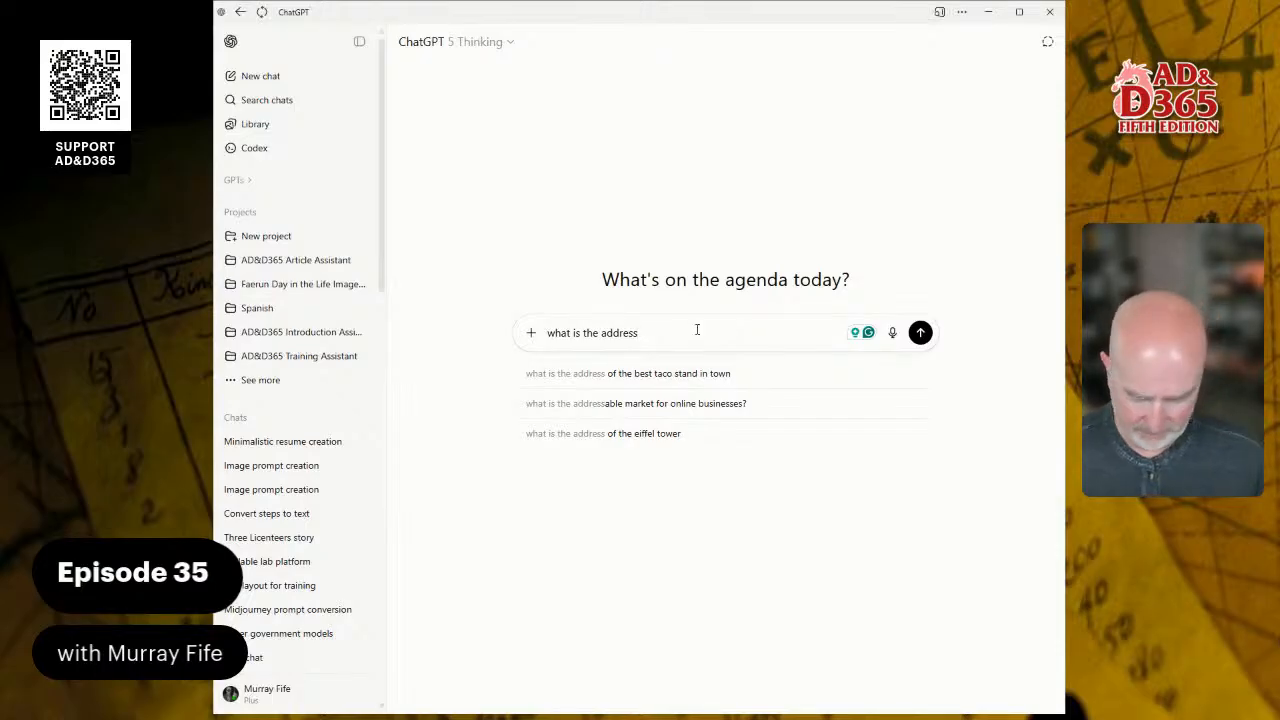
type("for t")
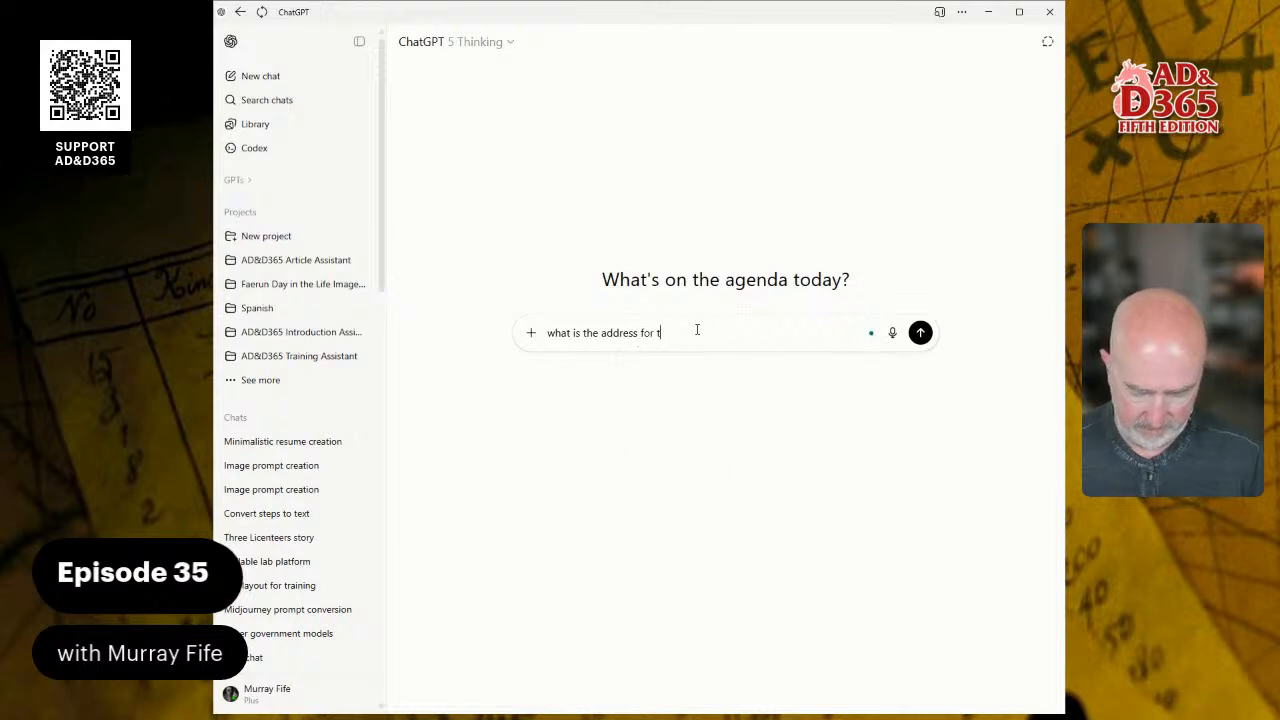
type("he bakers guid in")
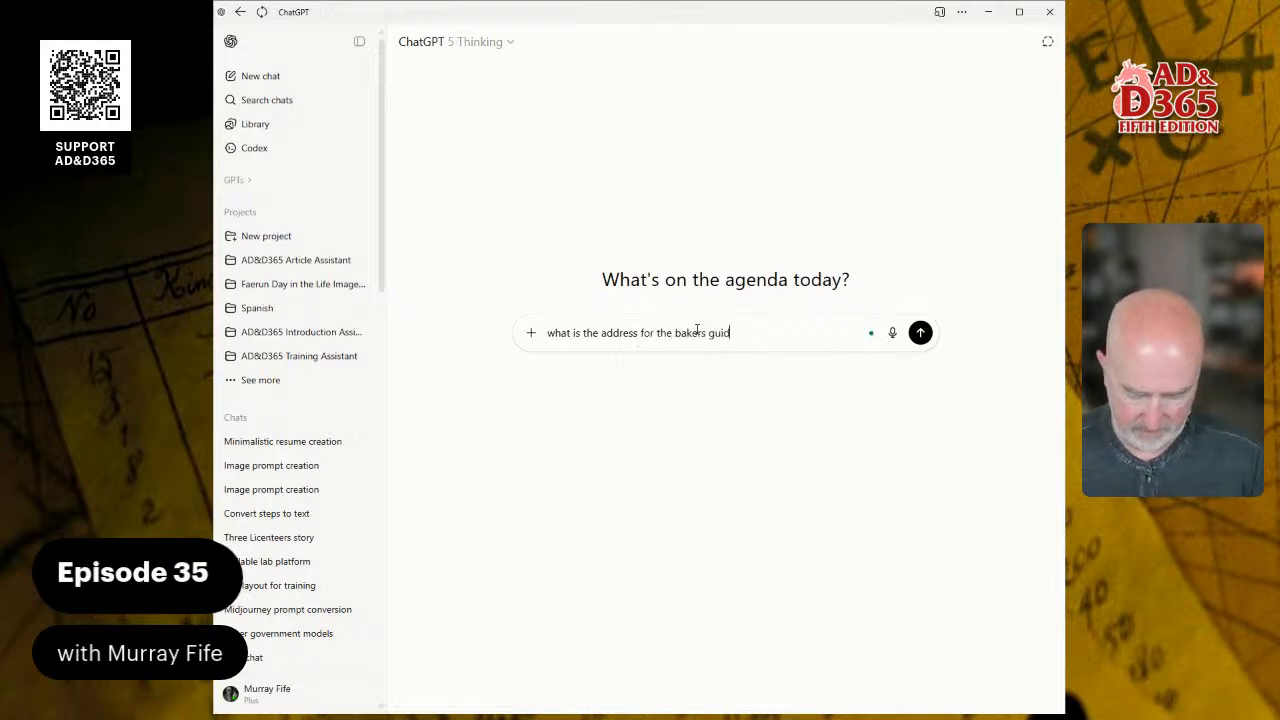
key("BackSpace")
key("BackSpace")
key("BackSpace")
key("BackSpace")
key("BackSpace")
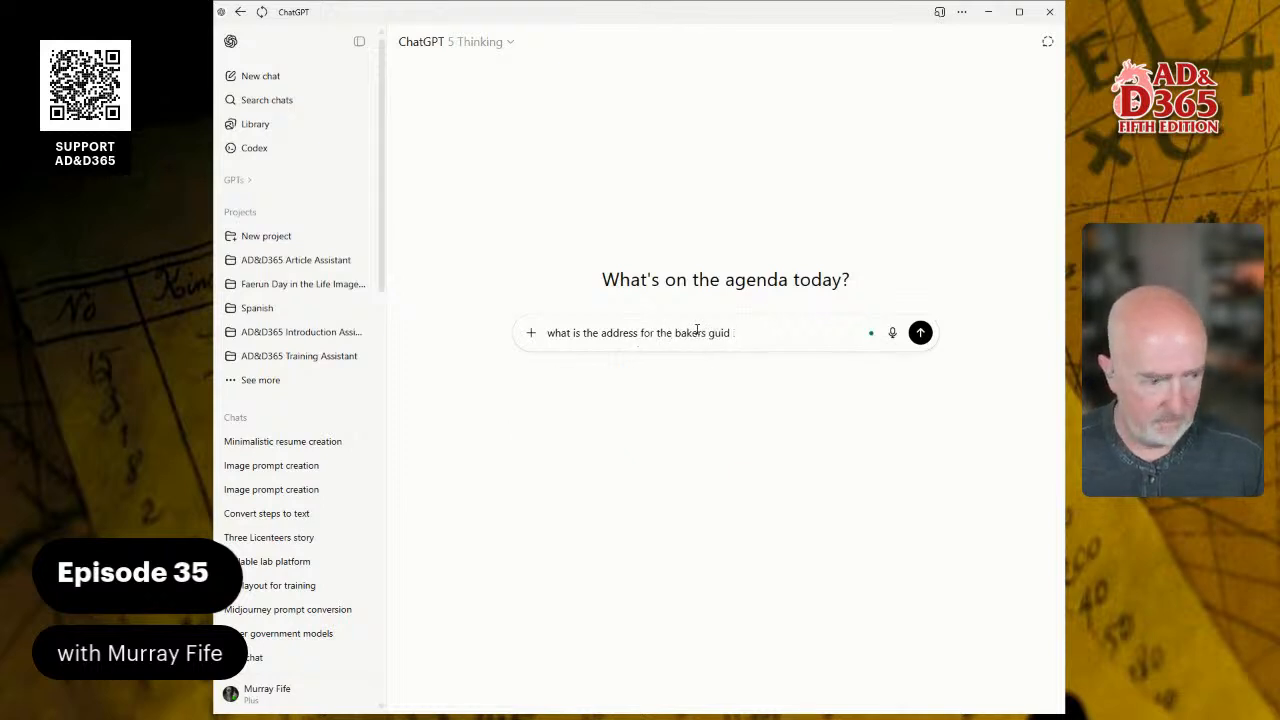
type("ld in ")
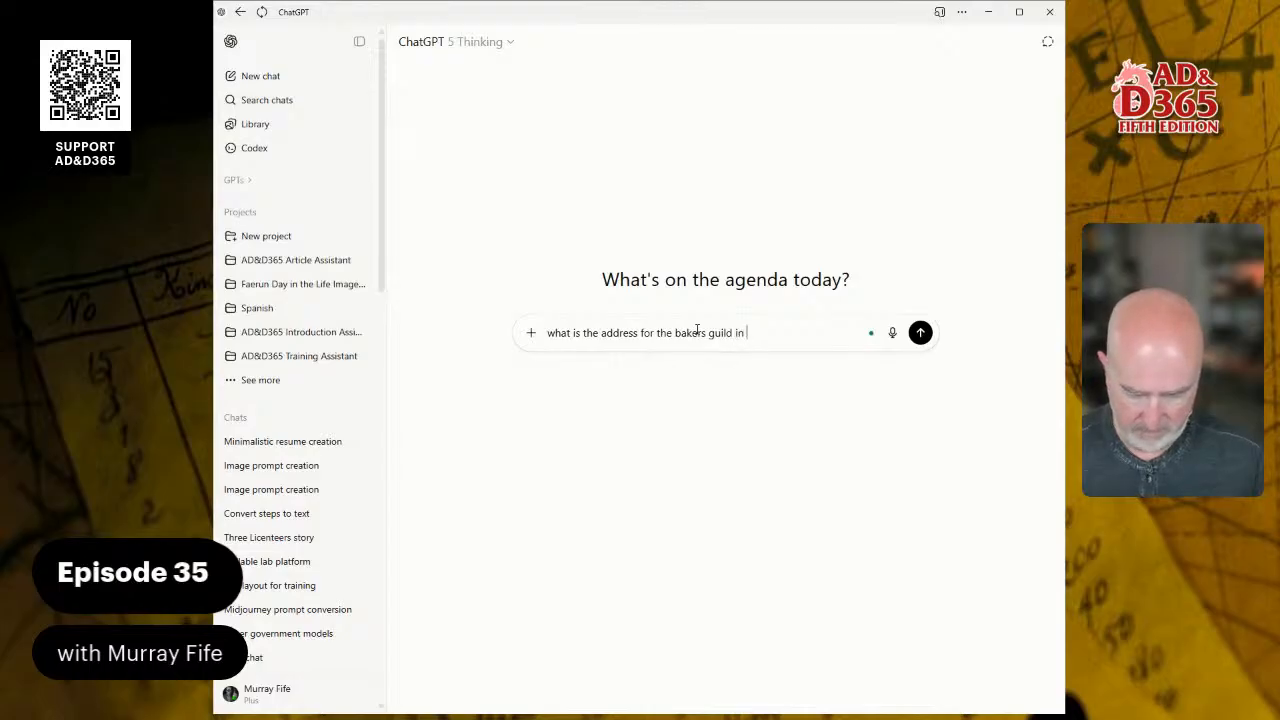
type("waterdeep")
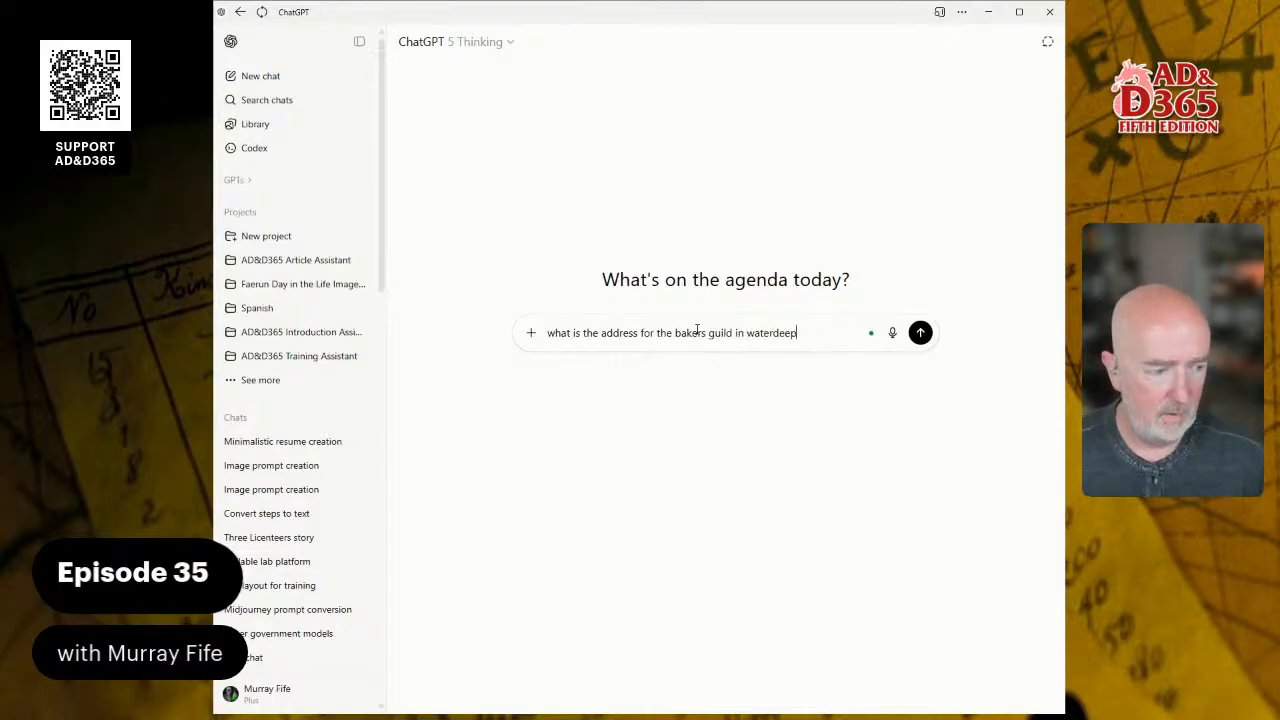
key("Return")
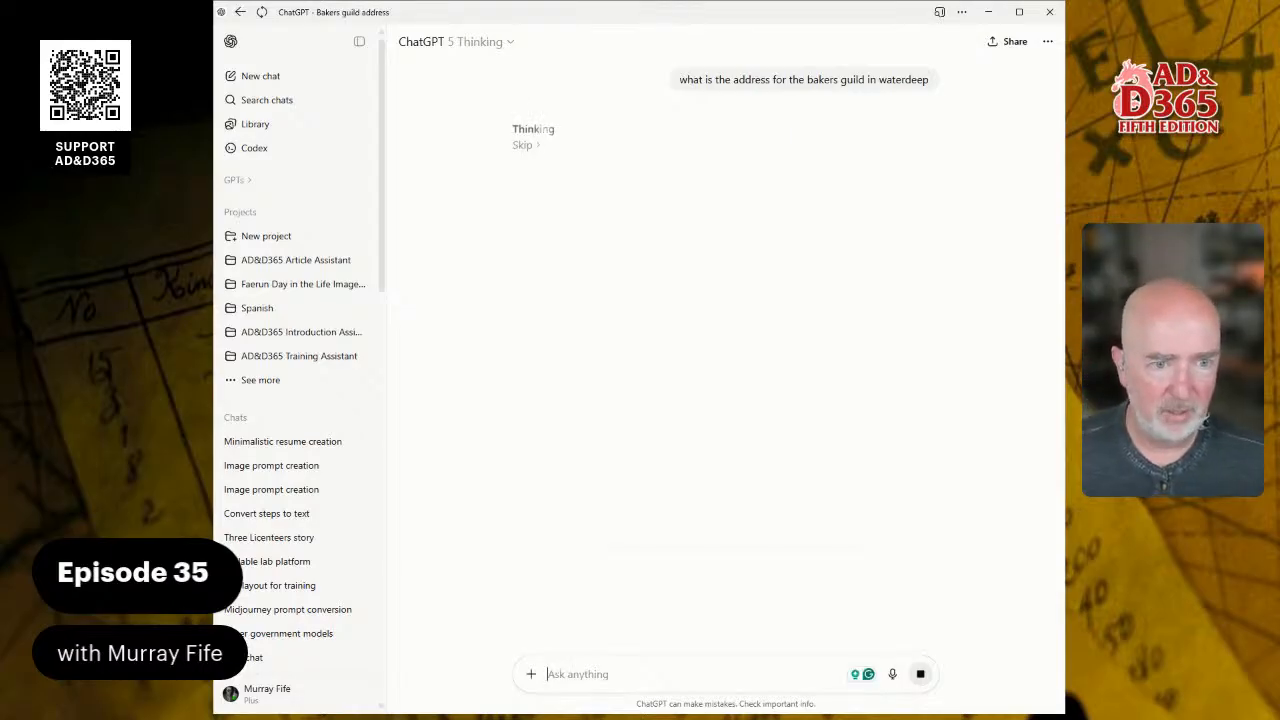
key("alt+Tab")
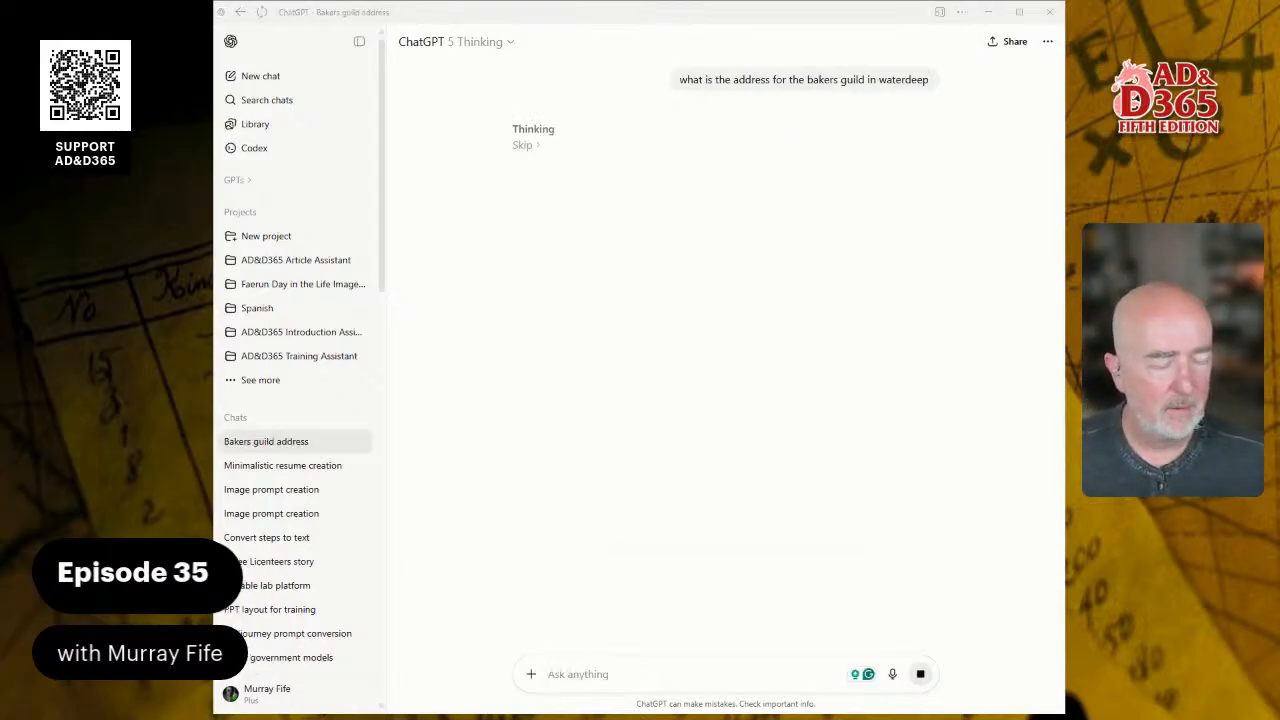
left_click(521, 145)
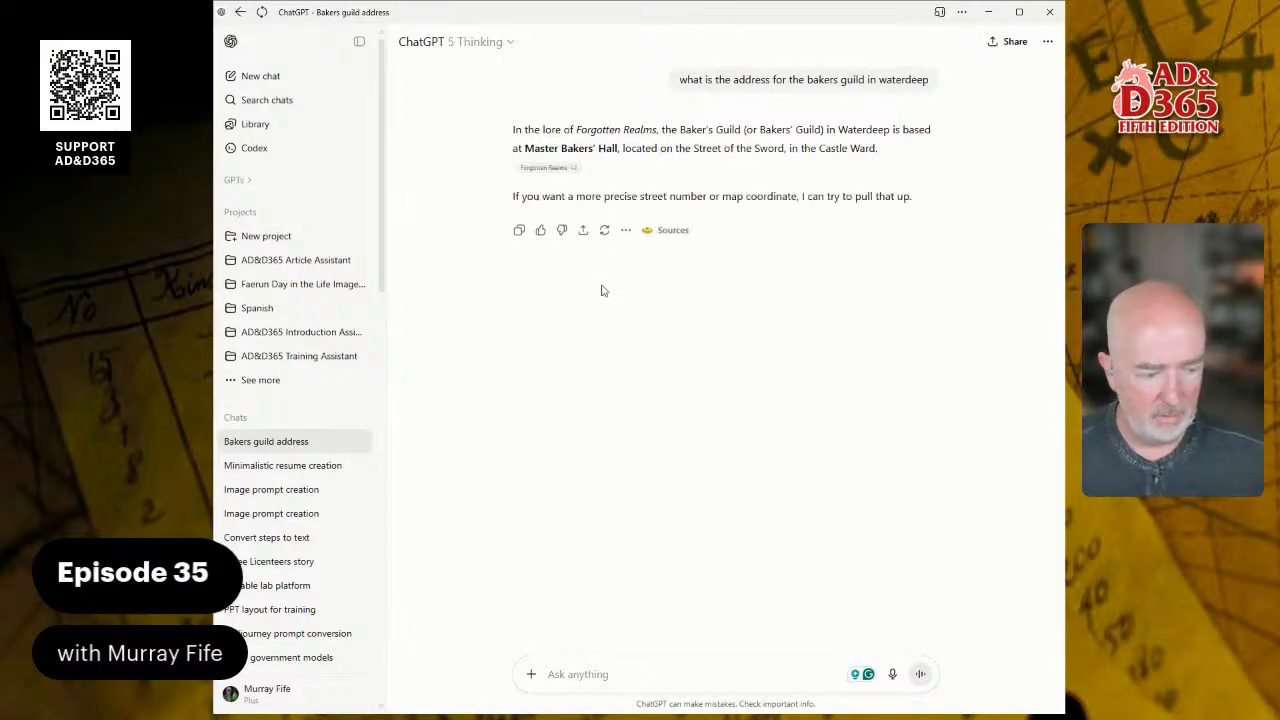
Ask ChatGPT to "create one" and copy the name Master Bakers' Hall from its first answer
type("create one")
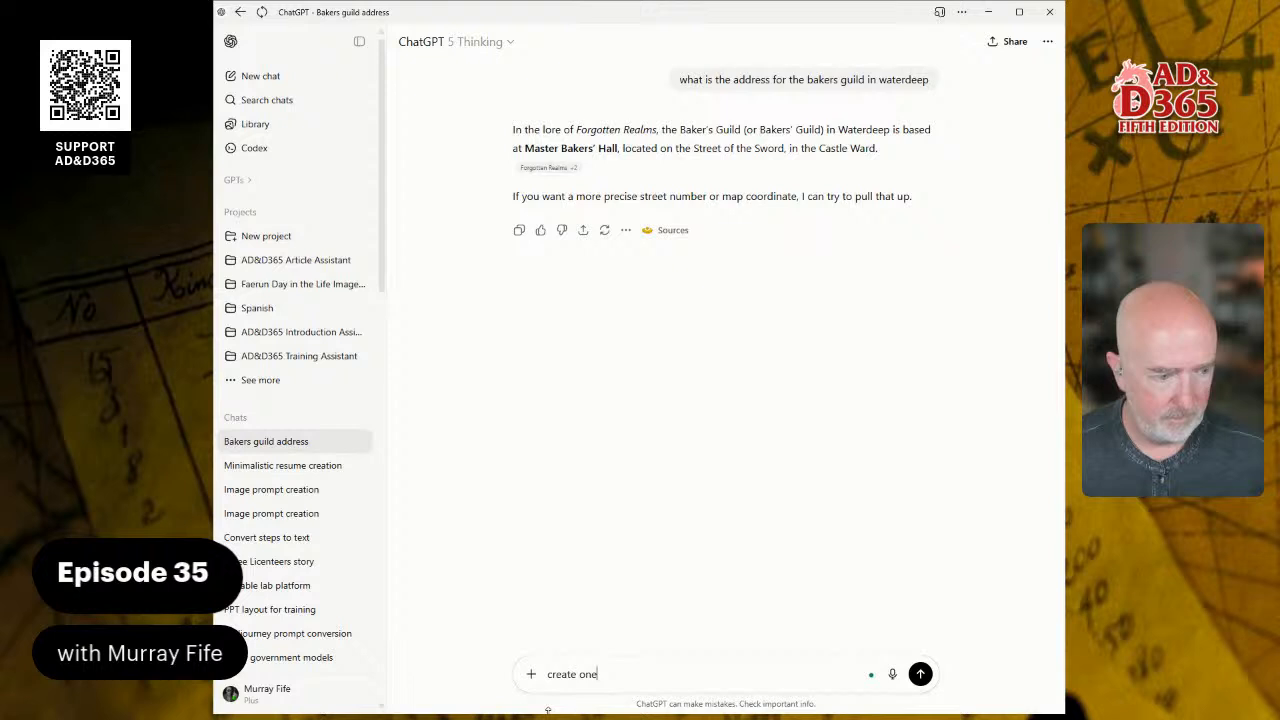
key("Return")
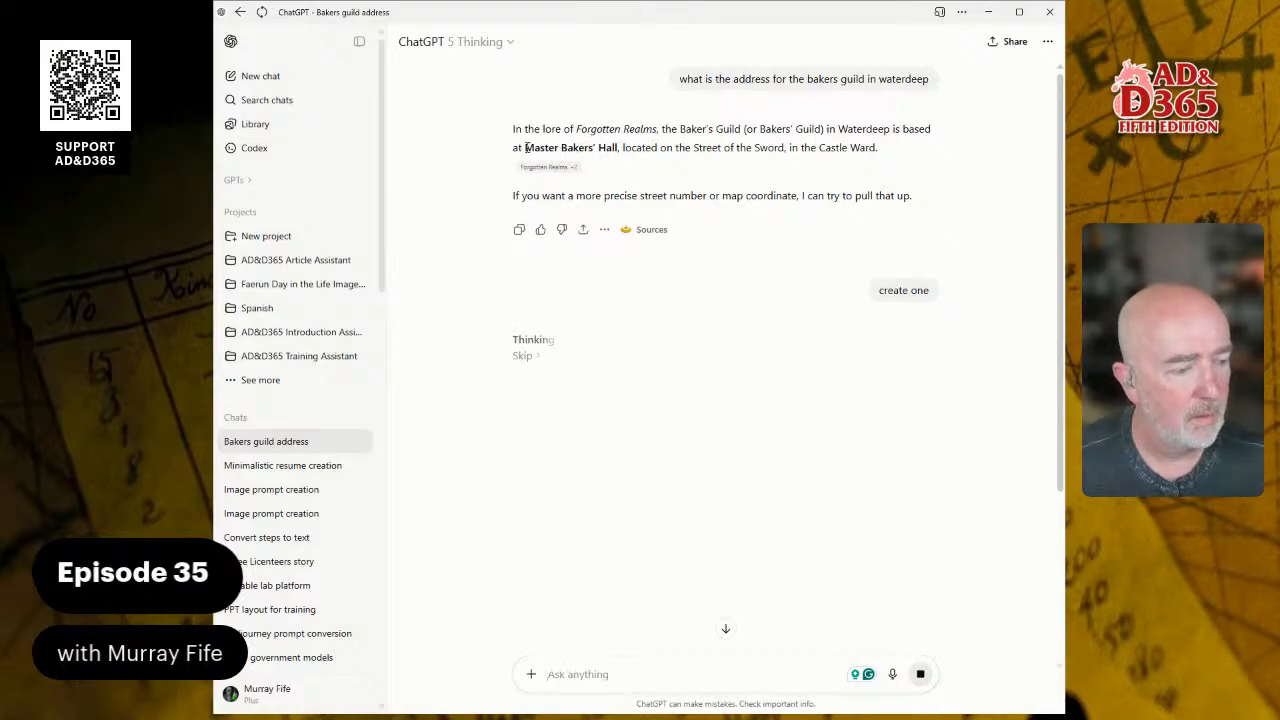
left_click_drag(525, 147, 620, 143)
key("ctrl+c")
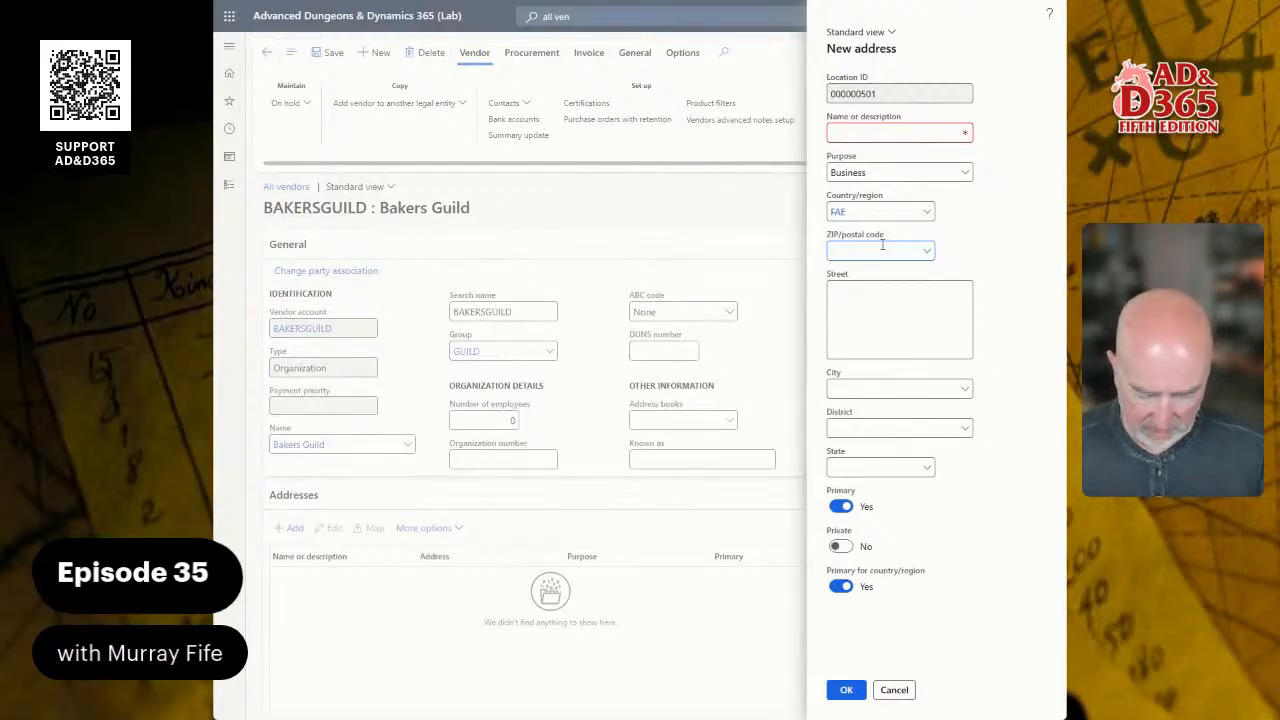
Return to the vendor's new address in Dynamics 365 and set its ZIP/postal code to 01WDP
type("01W")
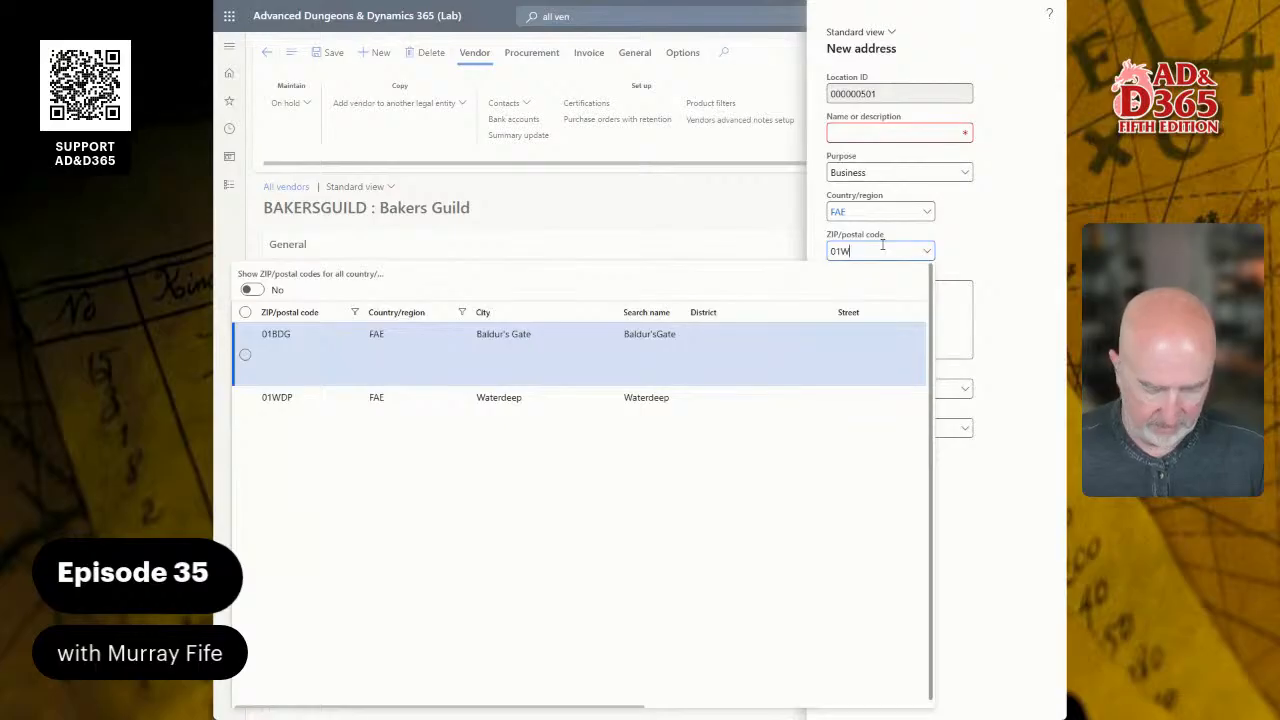
type("DP")
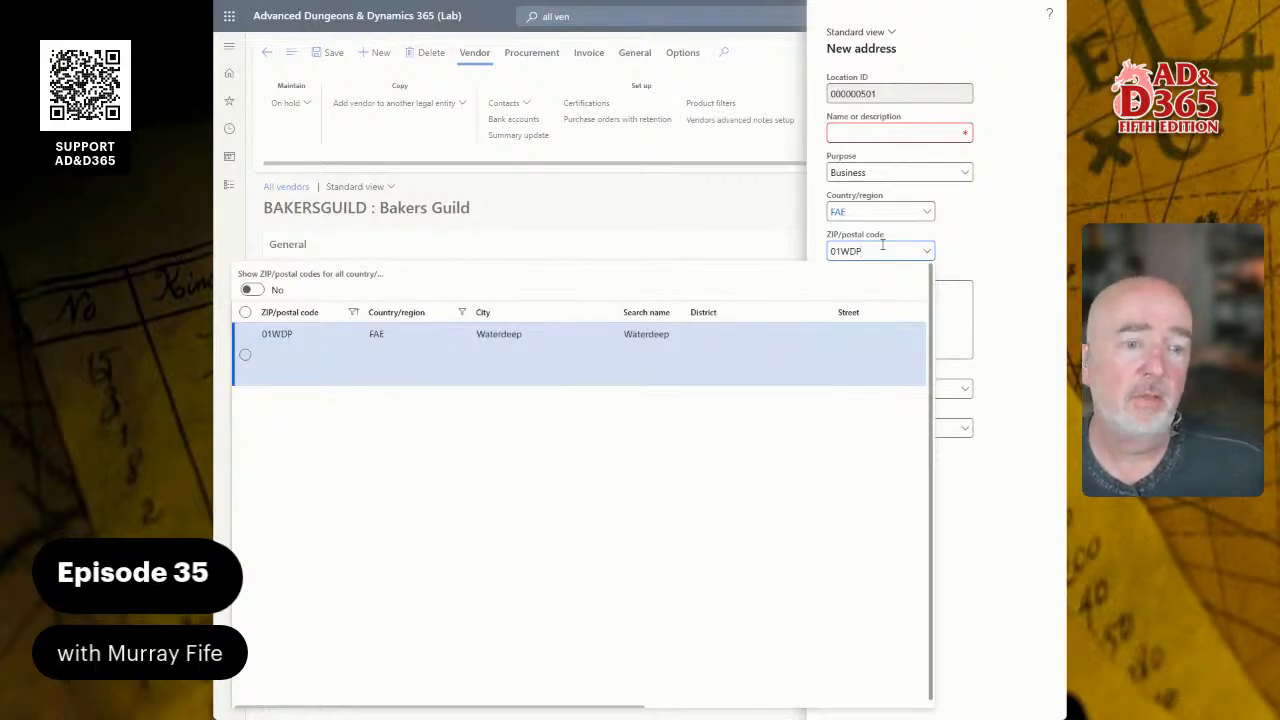
key("Tab")
key("Tab")
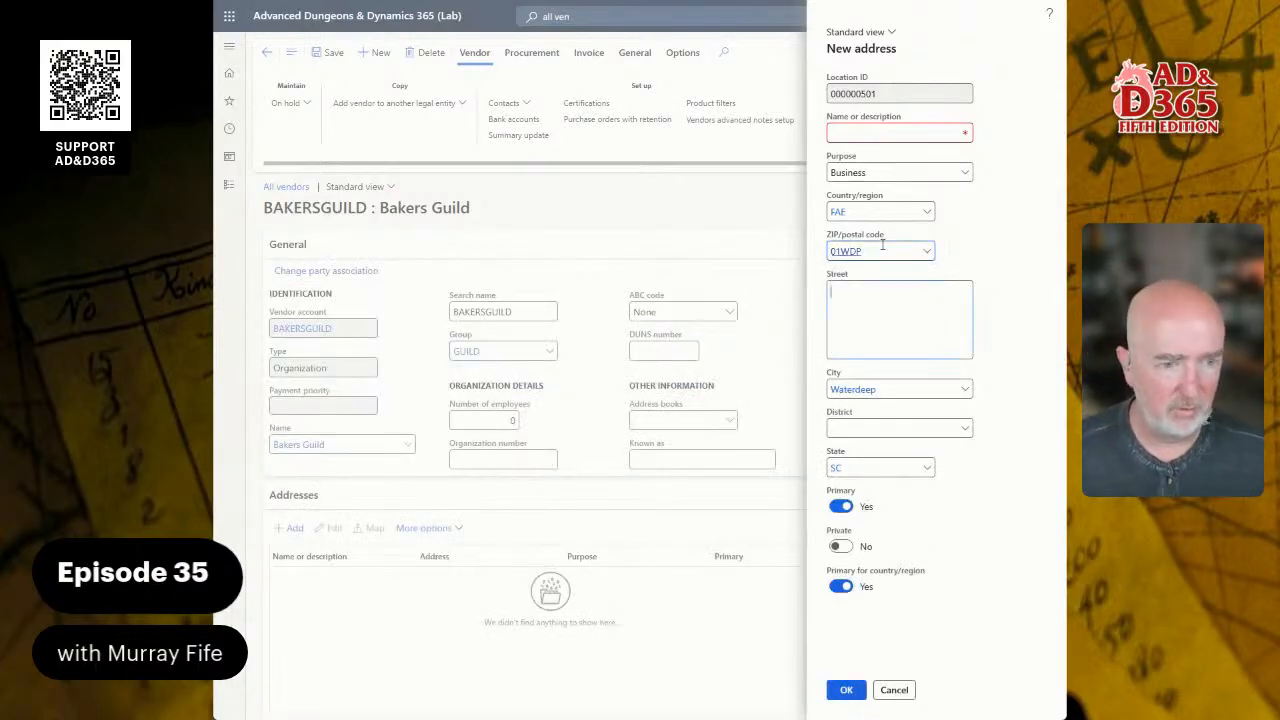
Clear the hall name pasted into the Street field and enter Master Bakers' Hall as the address's name or description
type("Master Bakers' Hall")
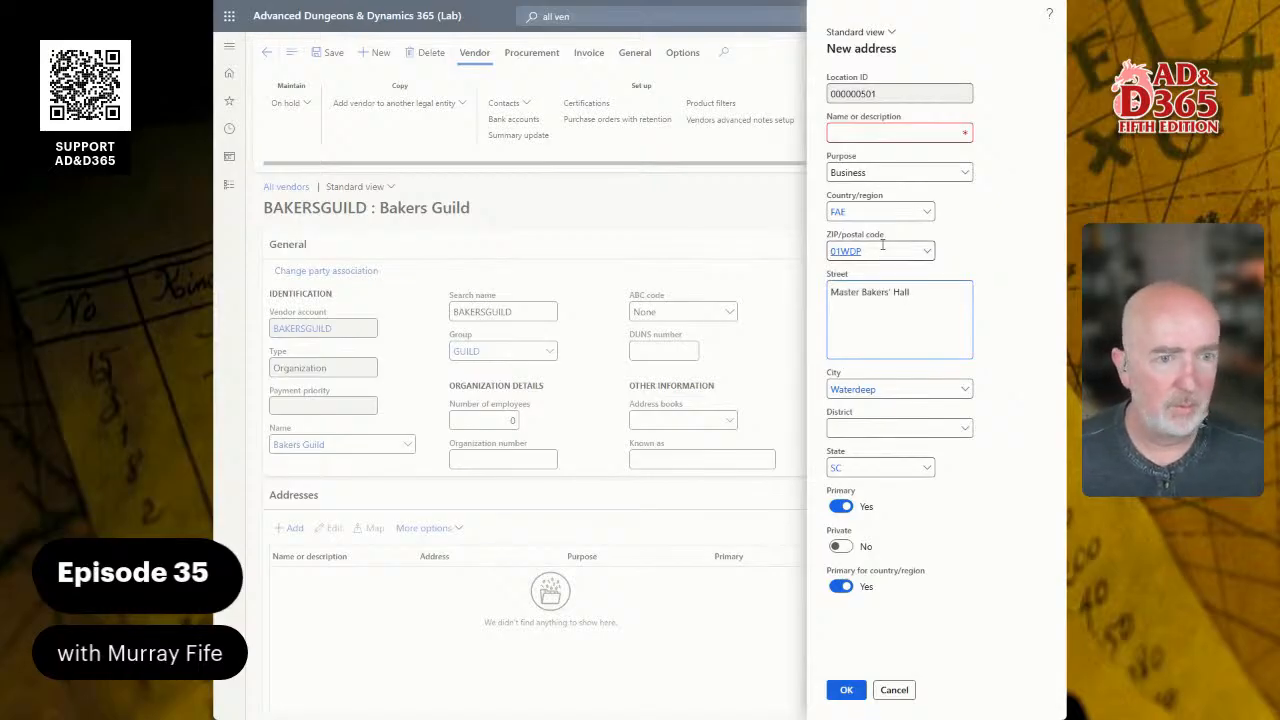
key("BackSpace")
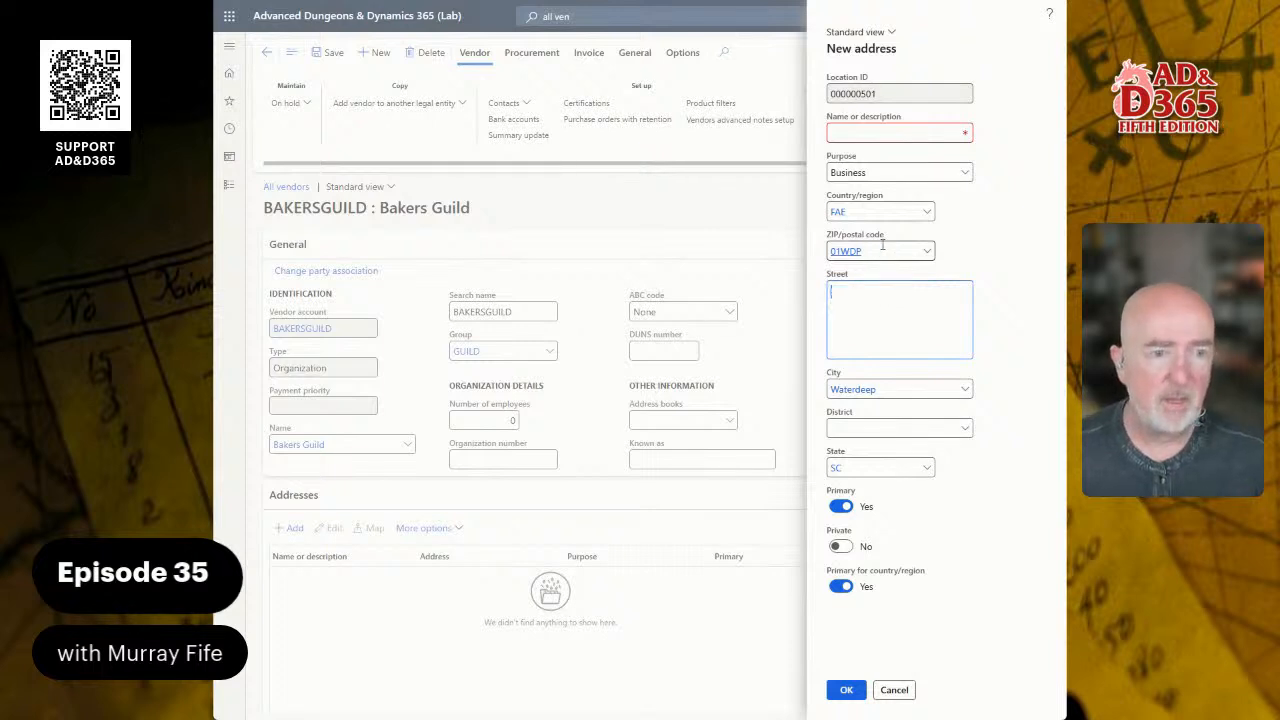
left_click(878, 132)
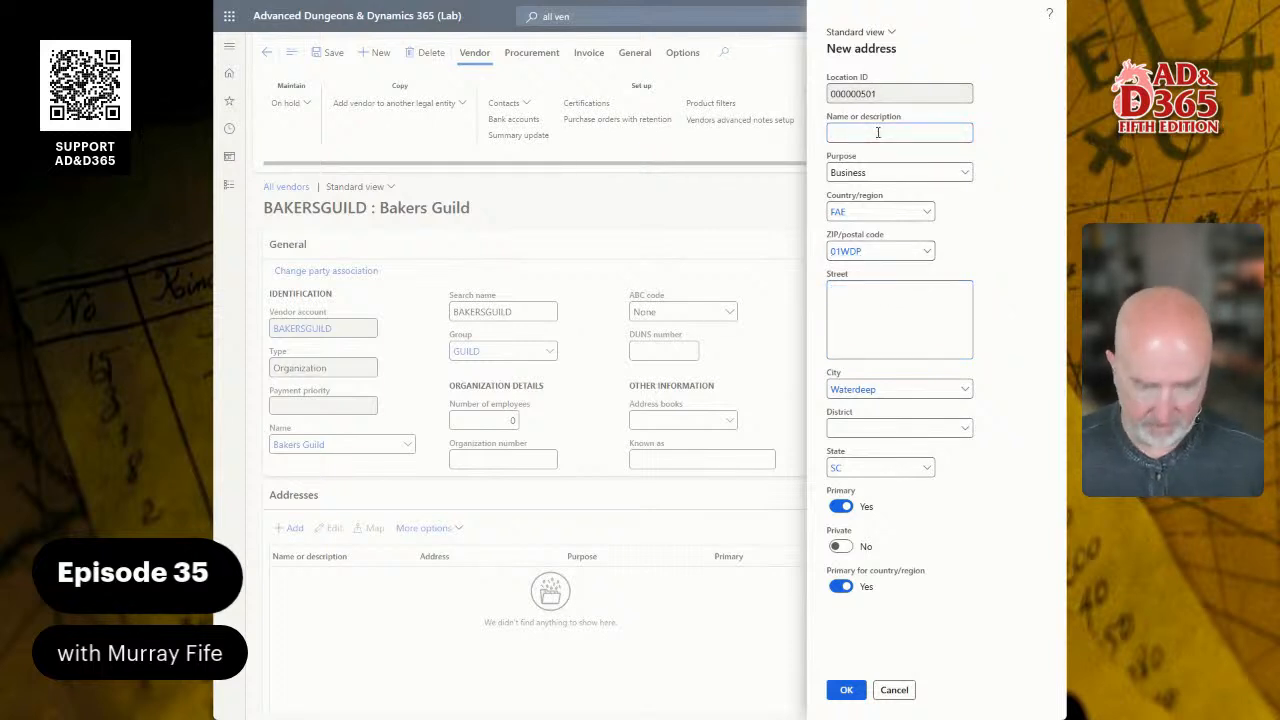
key("ctrl+v")
Enter the guild's street address with a house number and choose Castle Ward as the district
left_click(888, 337)
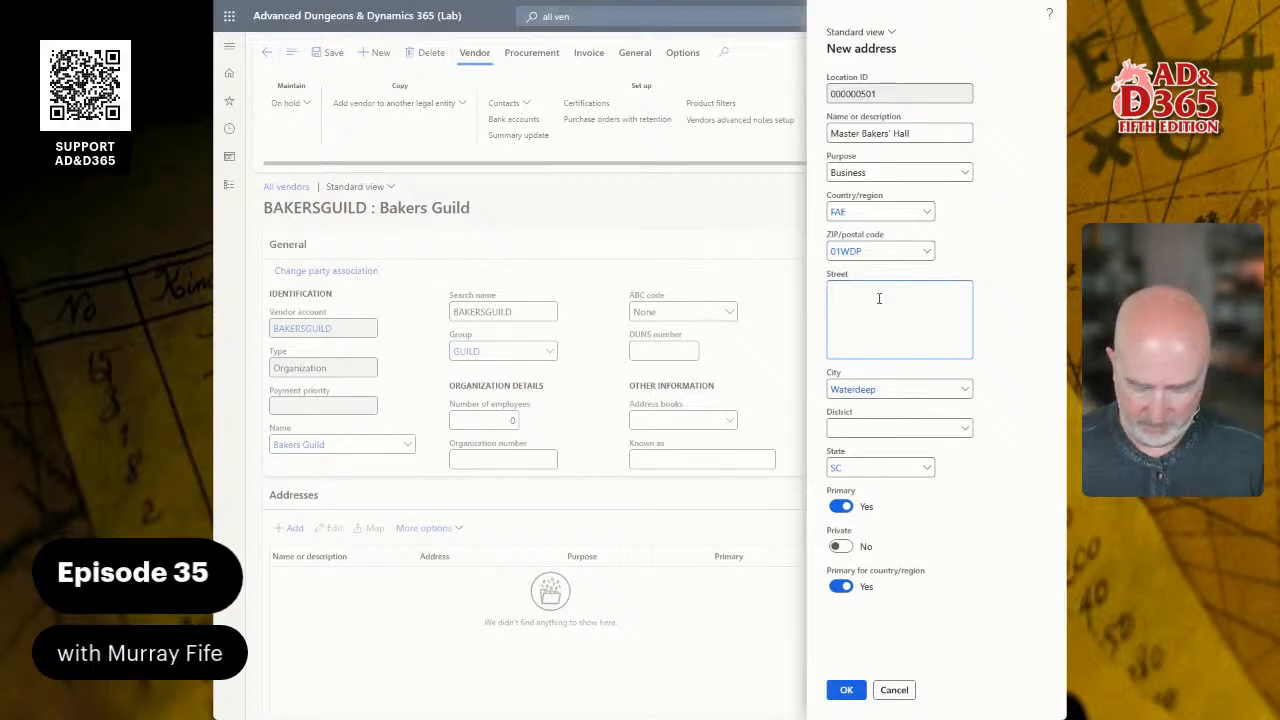
type("13")
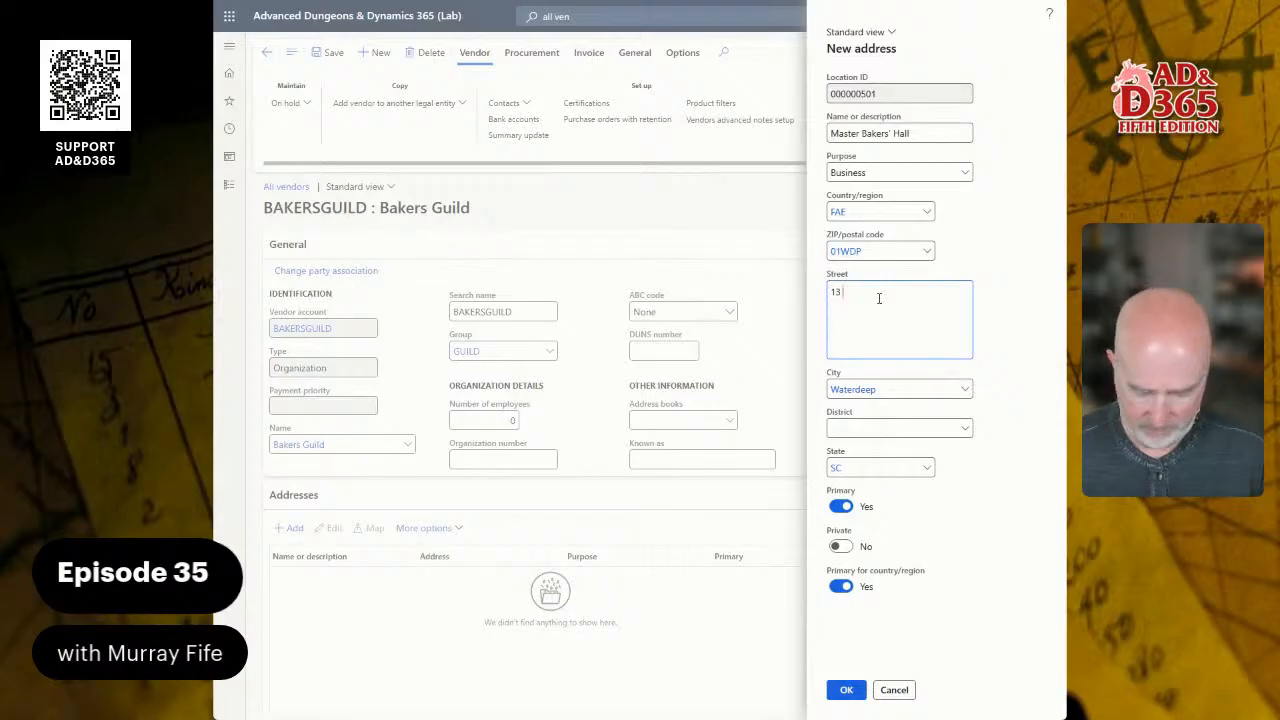
type(" Street o")
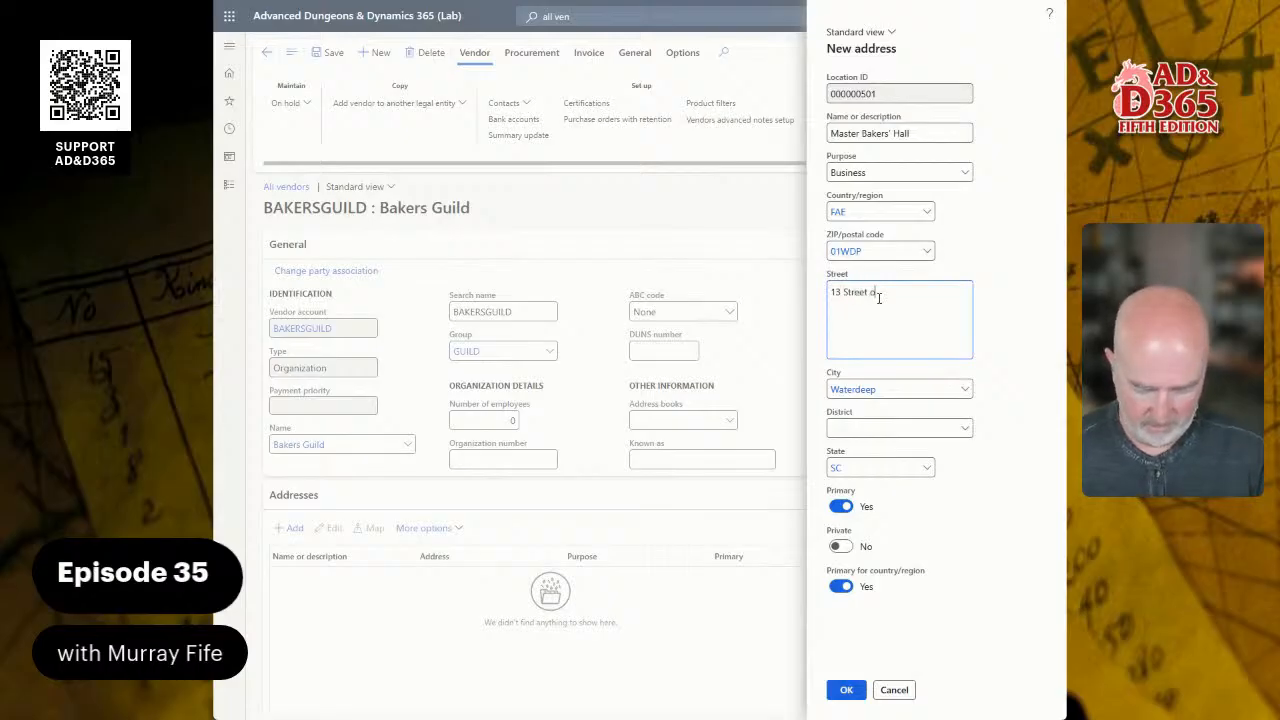
type("f Swords")
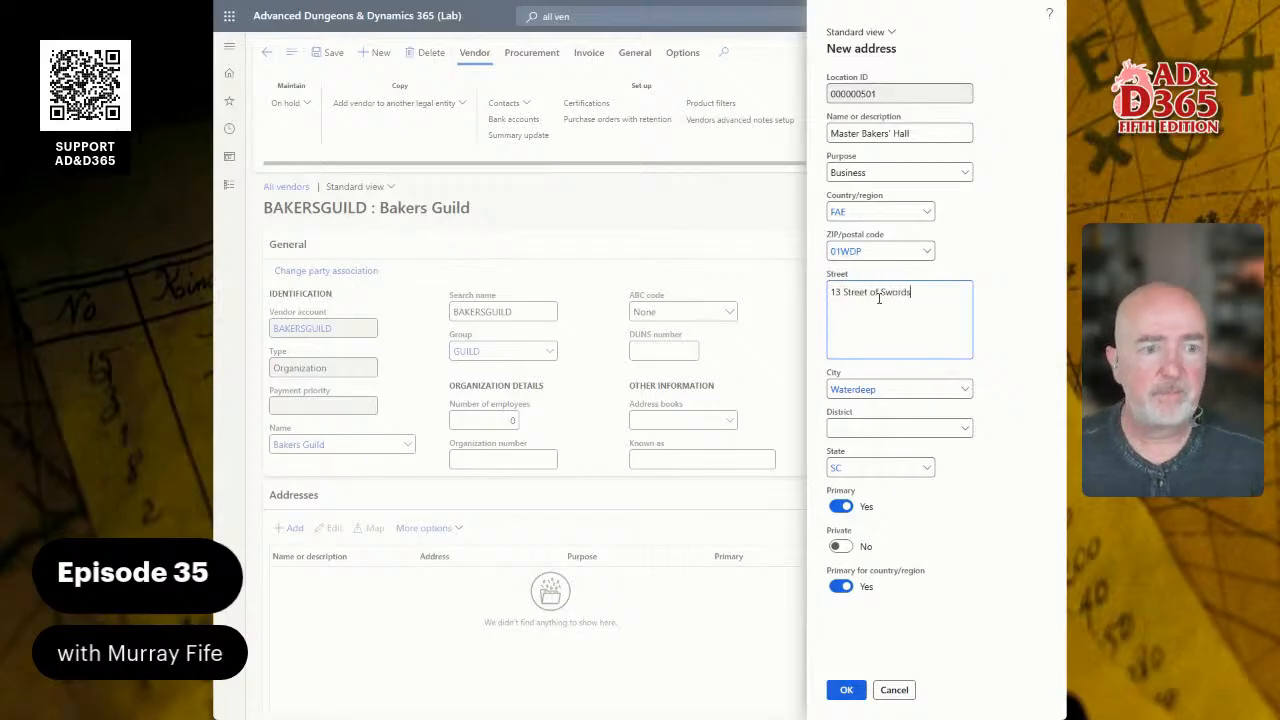
key("Tab")
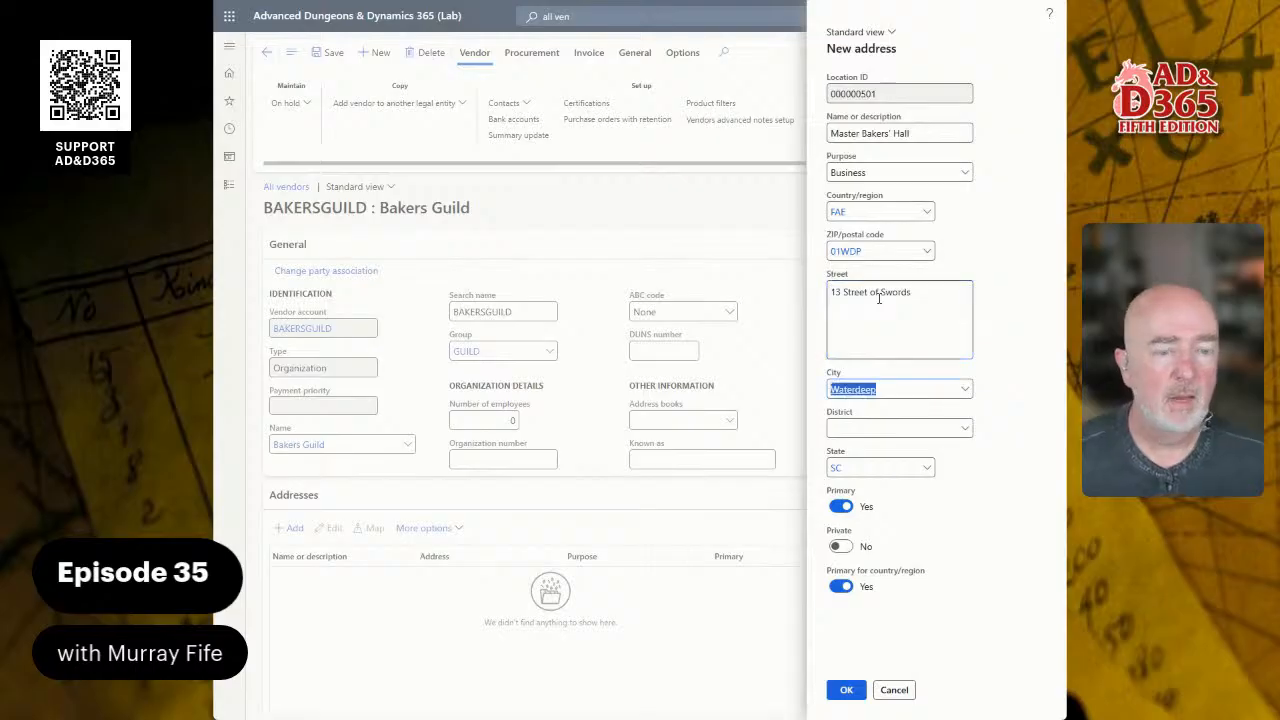
left_click(964, 433)
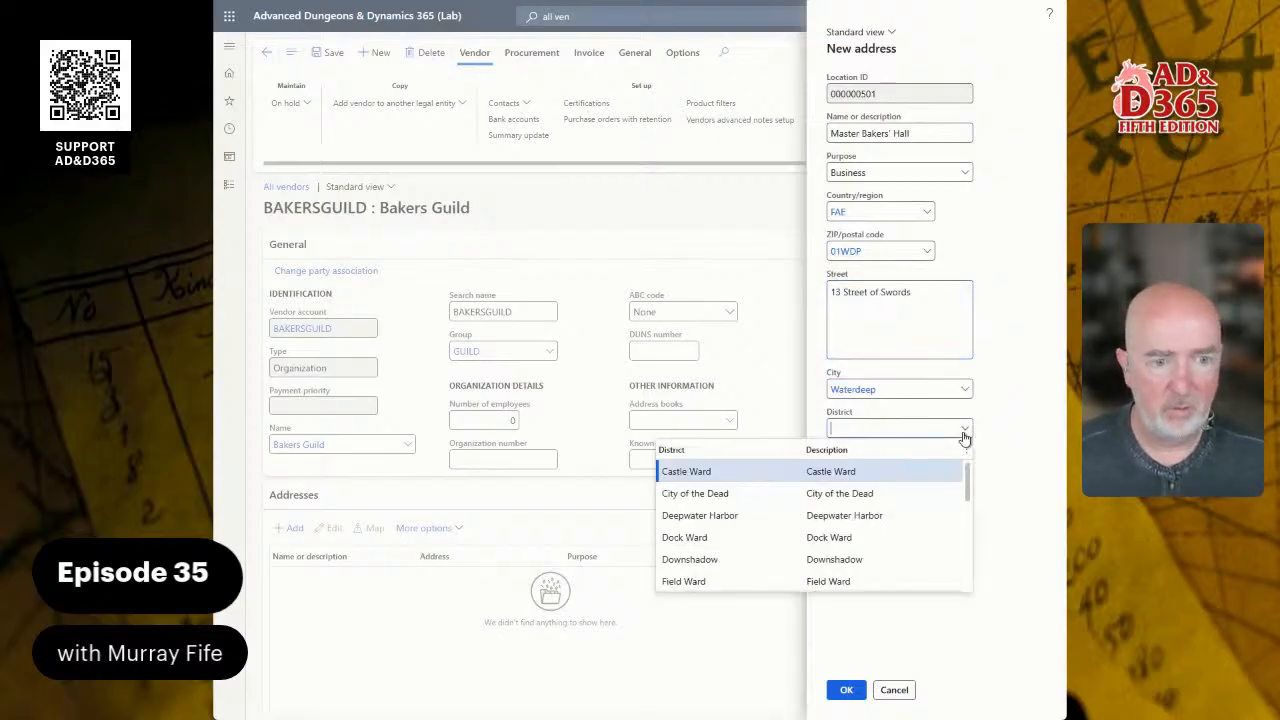
left_click(797, 473)
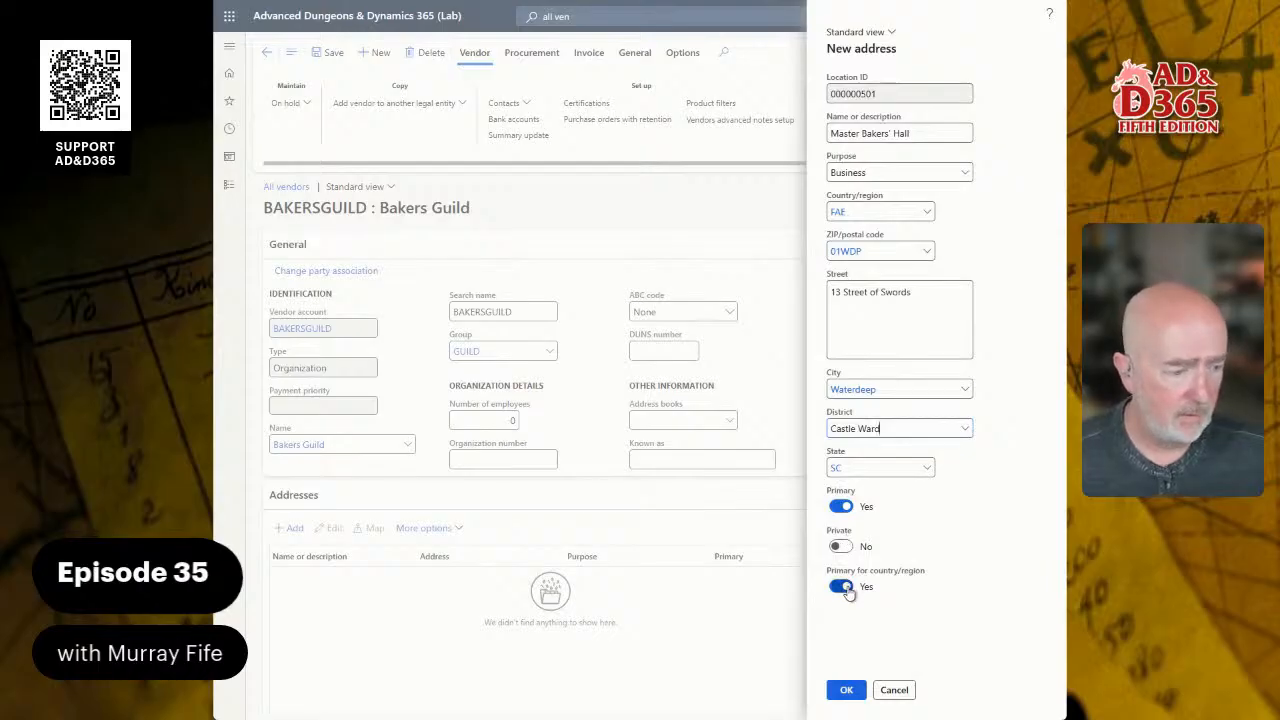
Correct the house number in the Street field of the Bakers Guild's new address
left_click(837, 317)
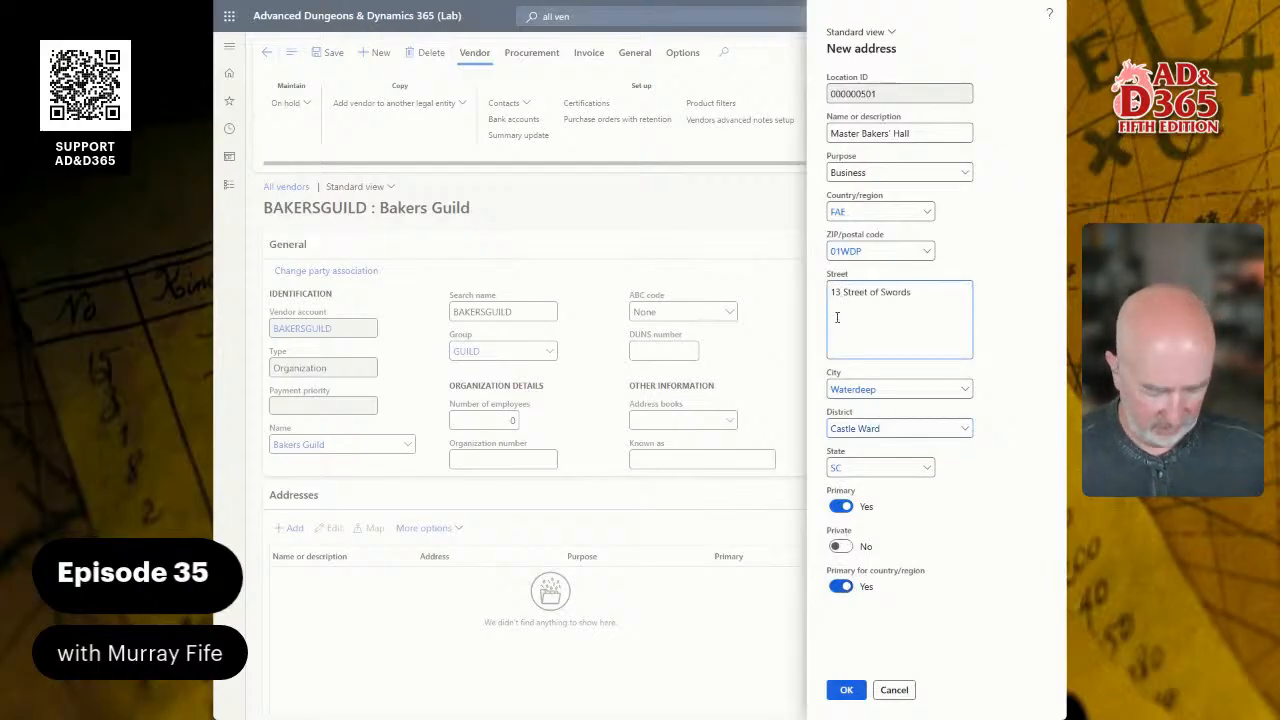
key("Delete")
type("8")
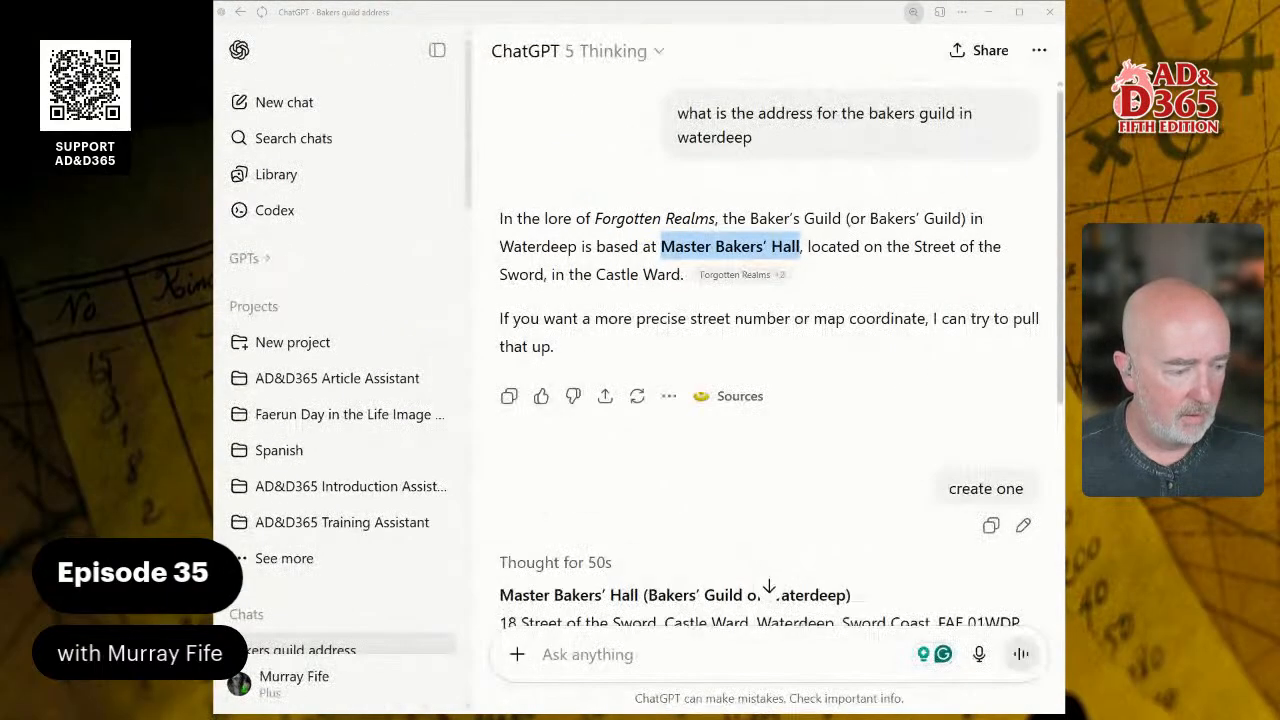
Switch to ChatGPT to check the generated guild address, and return to Dynamics 365 to confirm the new vendor address
key("ctrl+minus")
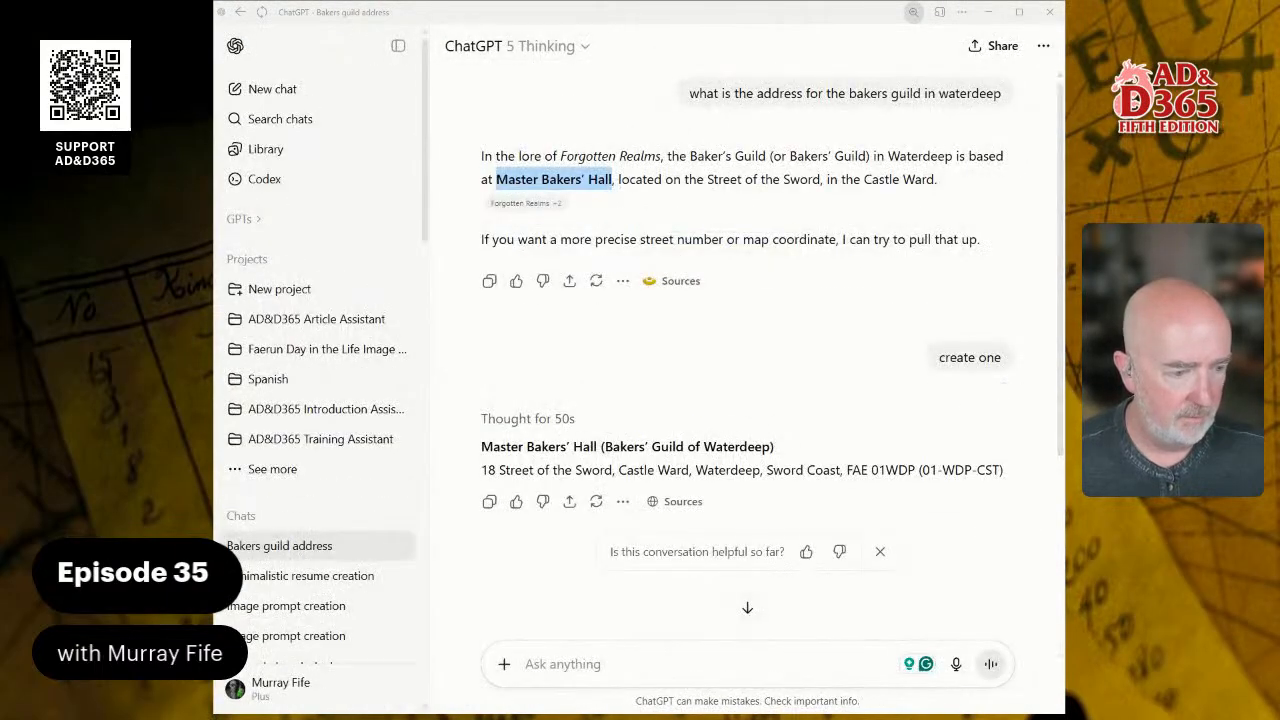
left_click(400, 40)
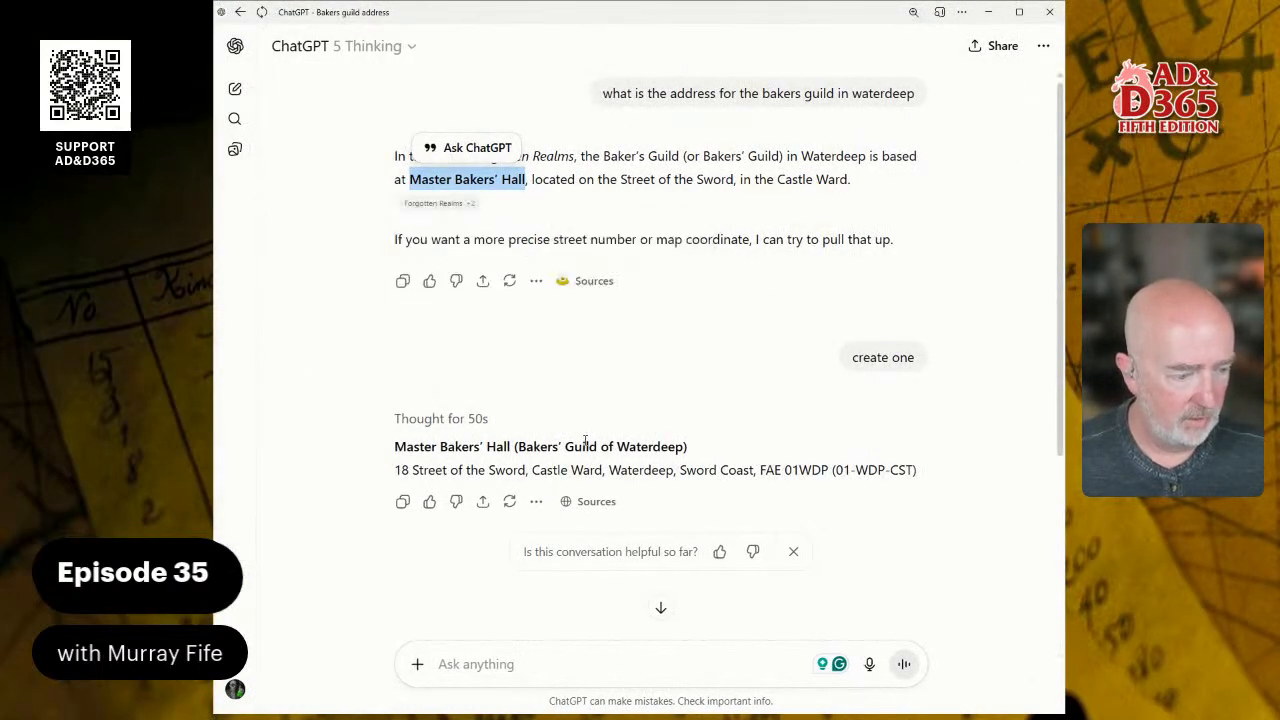
left_click_drag(786, 469, 830, 469)
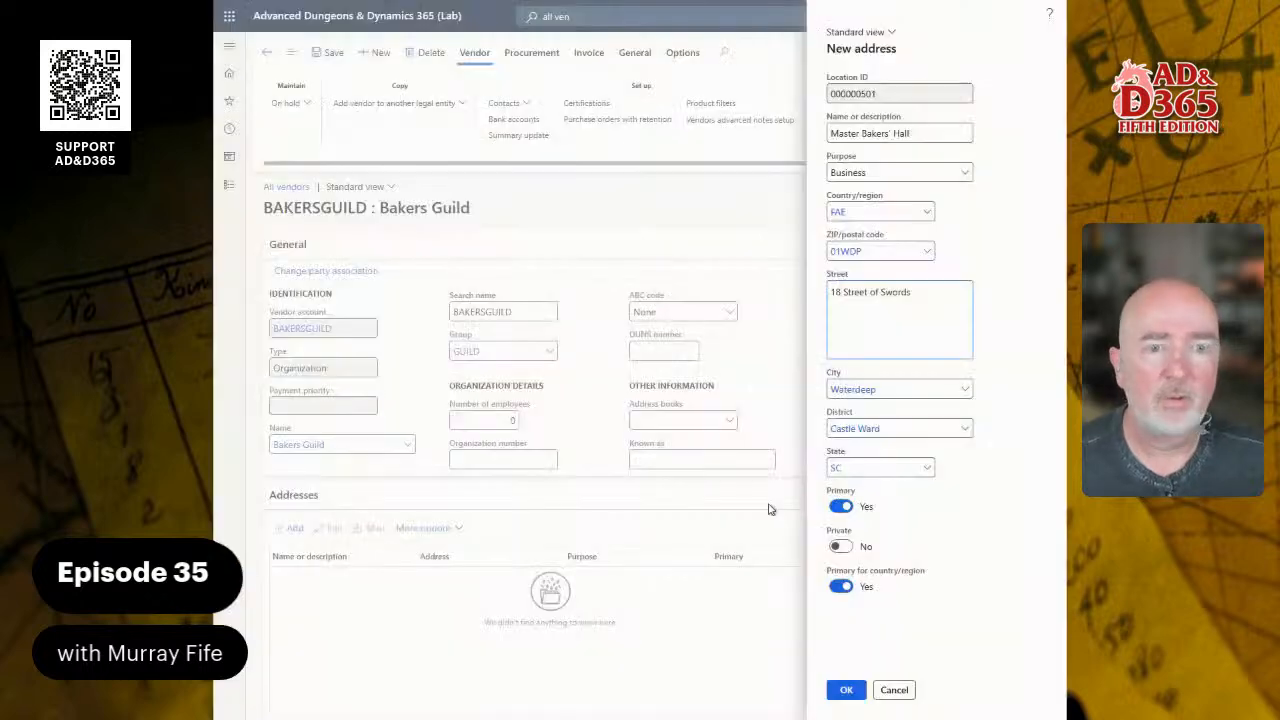
left_click(846, 690)
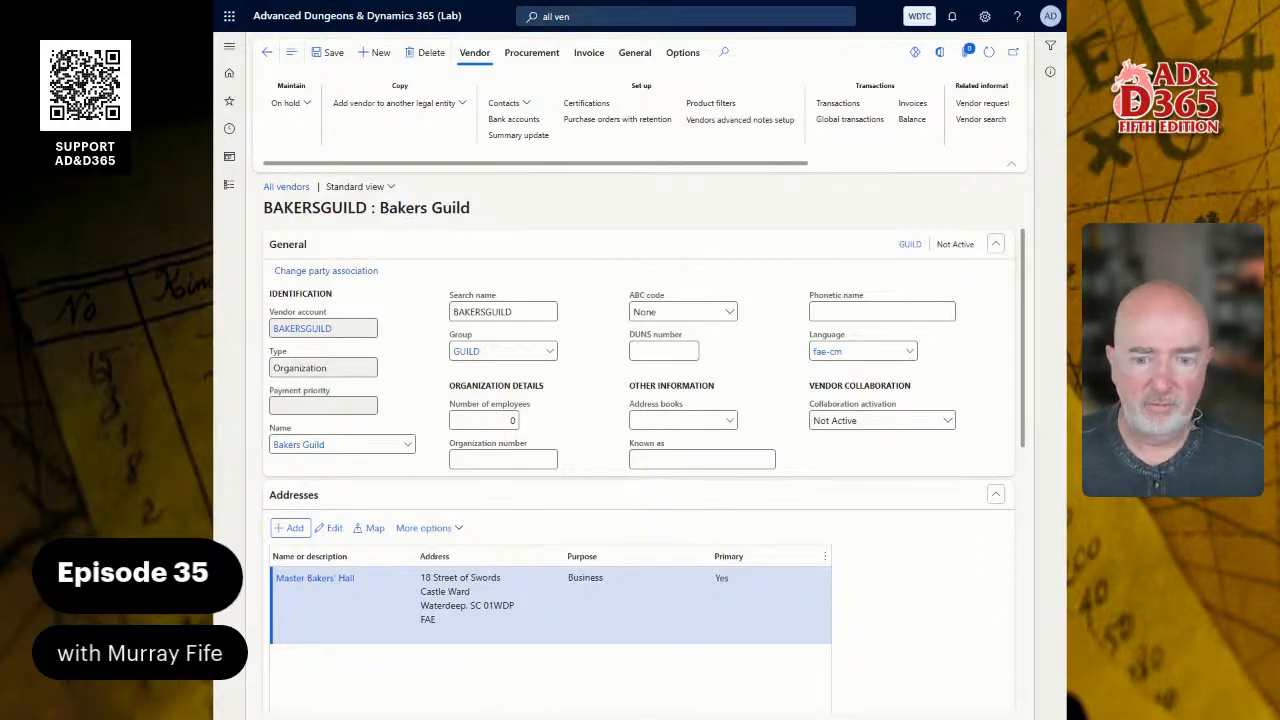
Add a Phone entry described as Mirror ID to the vendor's contact information and enter the guild's phone number
left_click(790, 497)
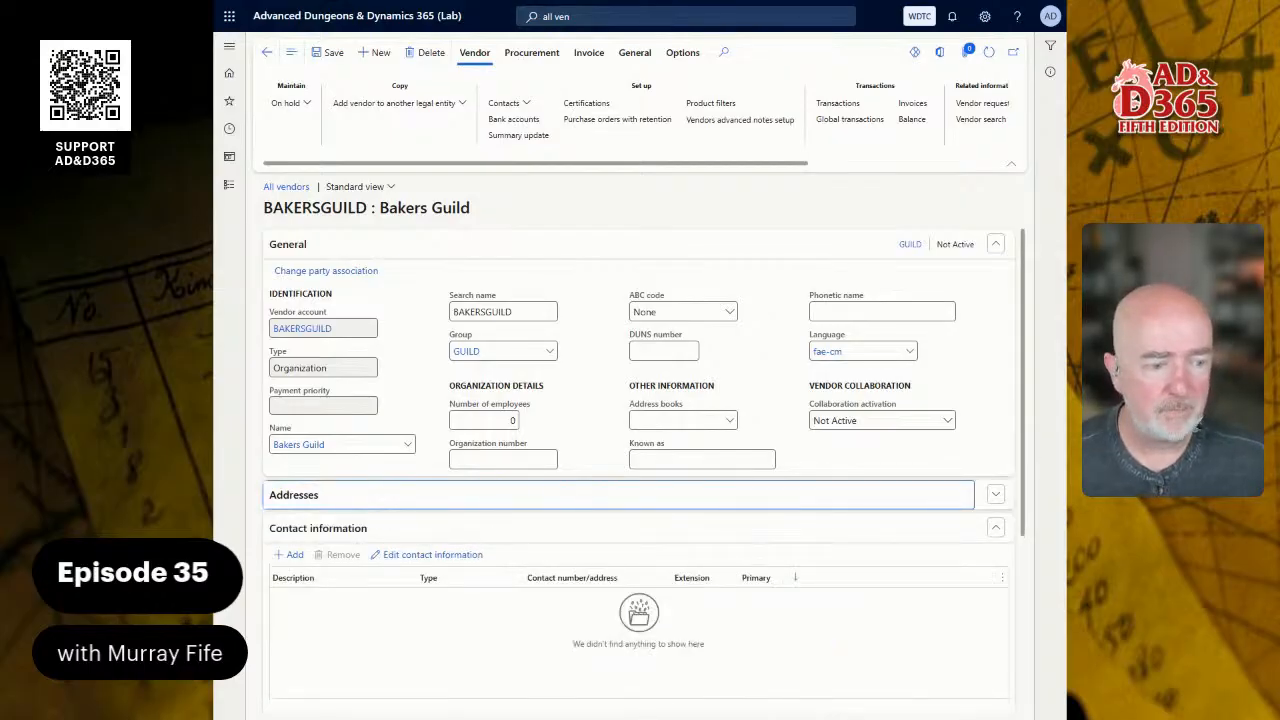
left_click(290, 554)
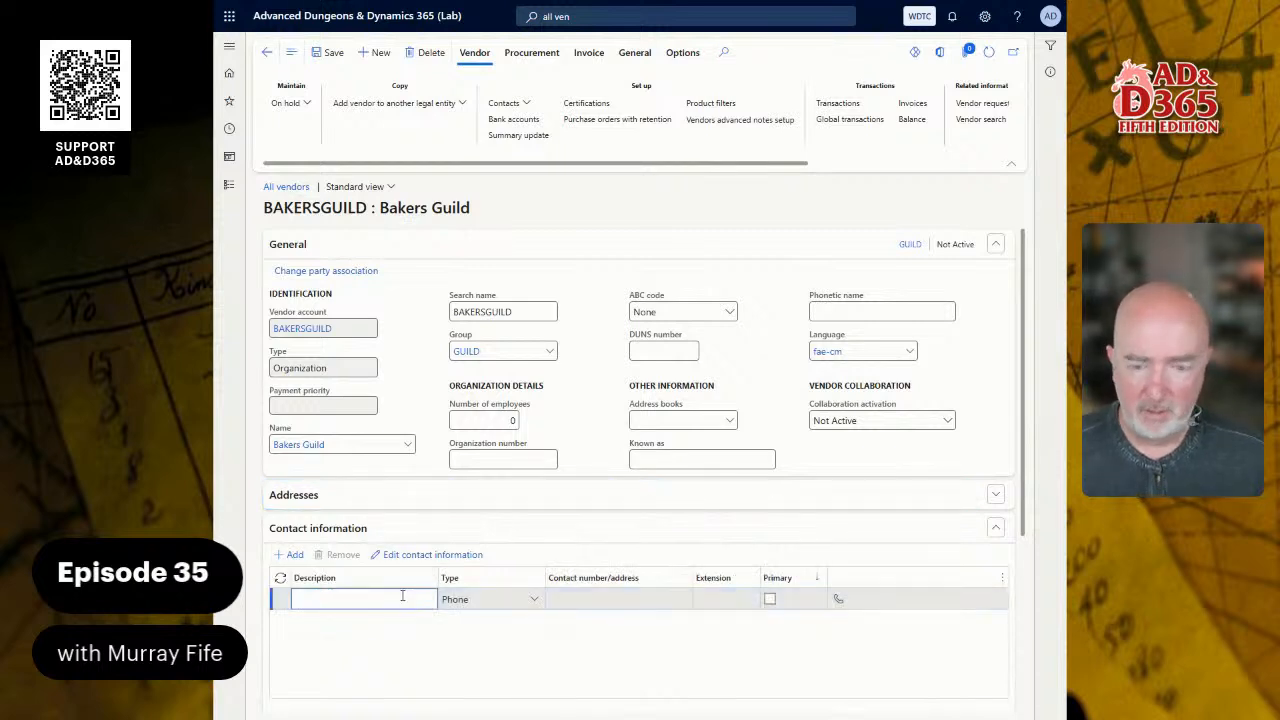
type("Mirror")
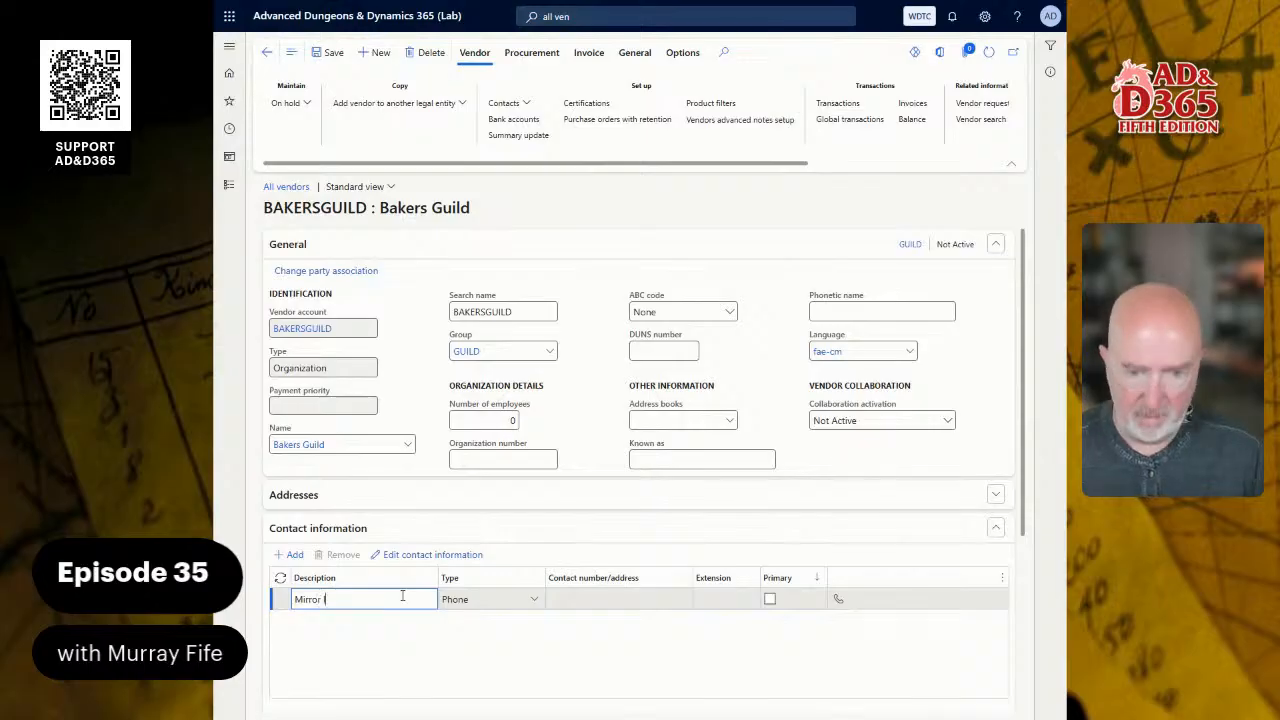
type(" ID")
key("Tab")
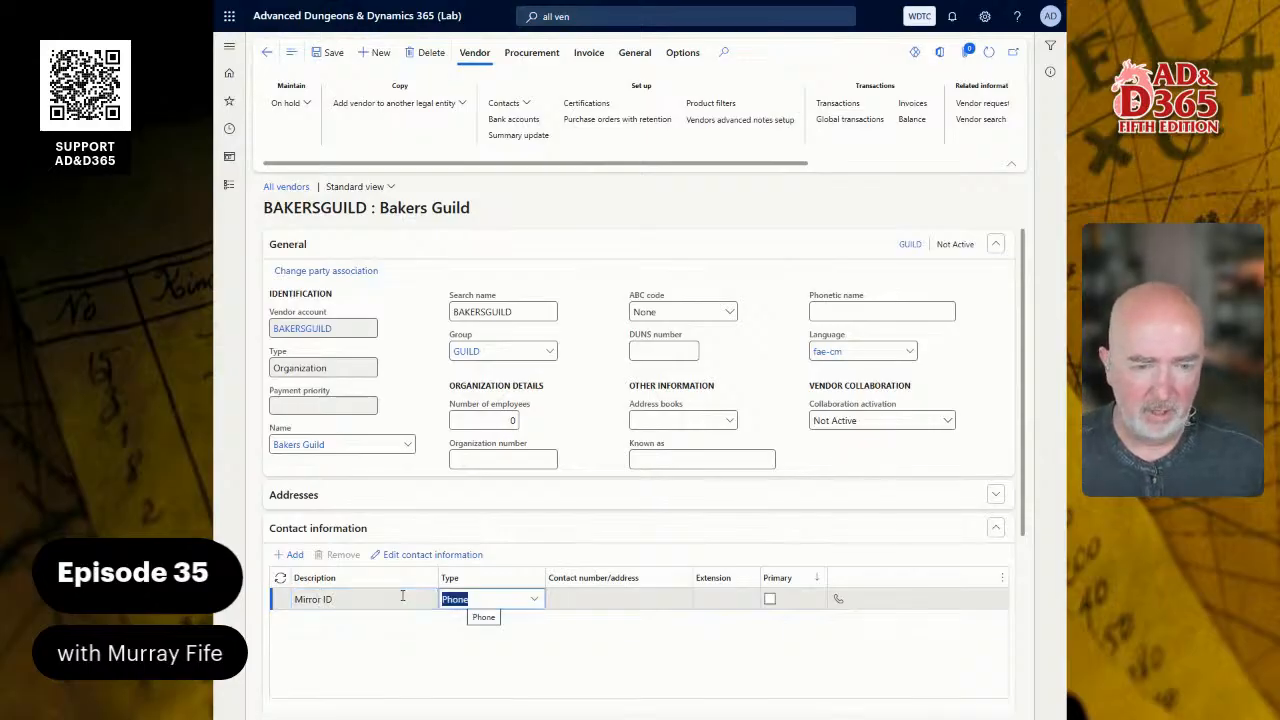
key("Tab")
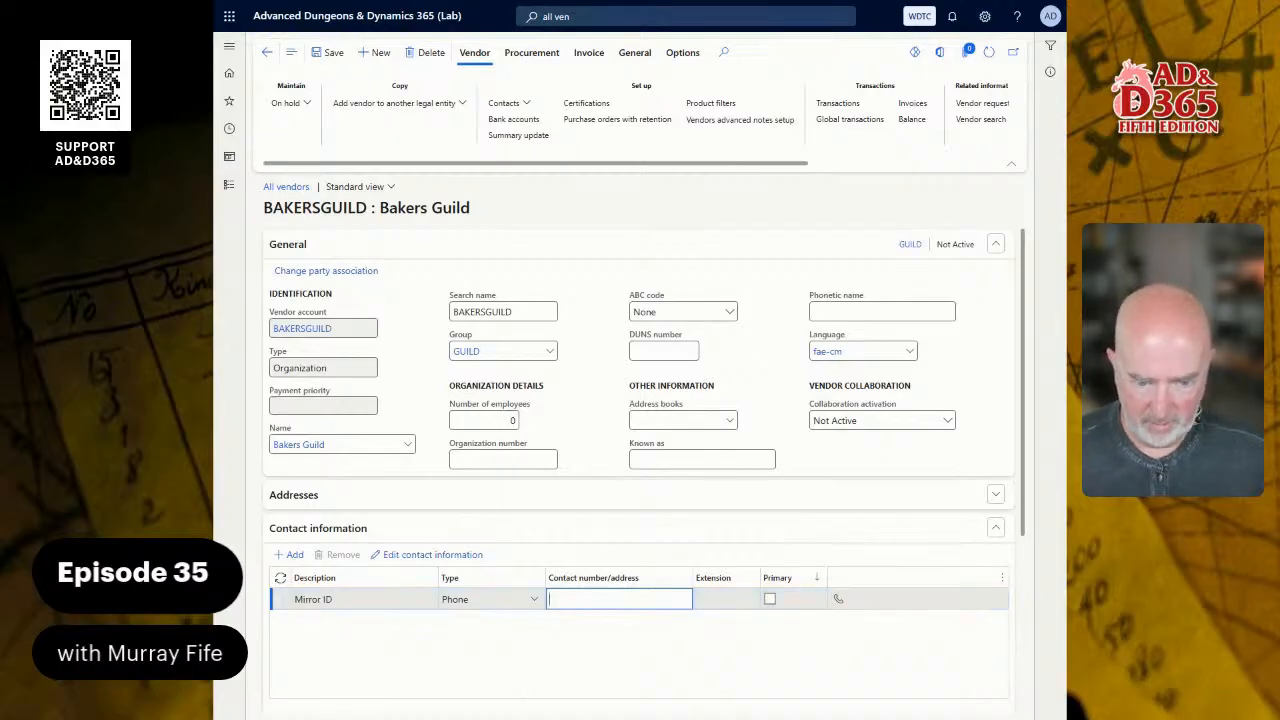
type("FAE (01) 555-BAKE")
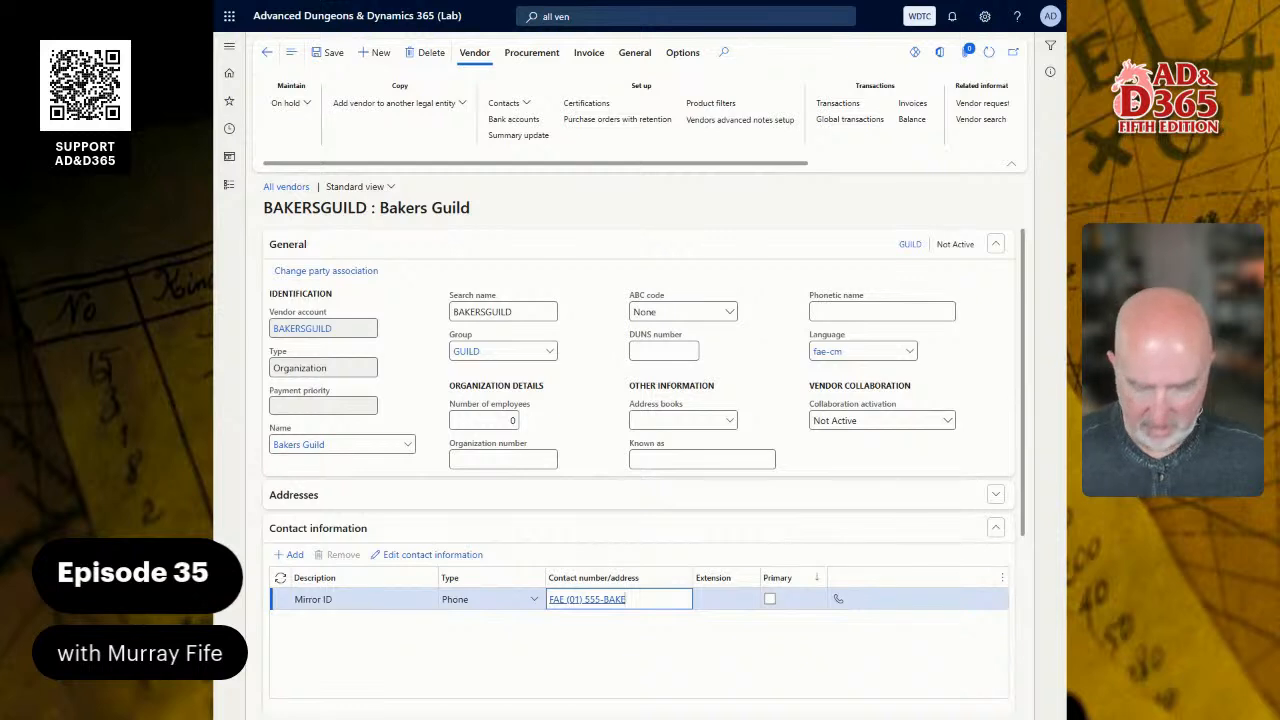
Add an Email address contact described as Magic Scroll with the guild's e-mail, and mark both contact entries as primary
left_click(292, 556)
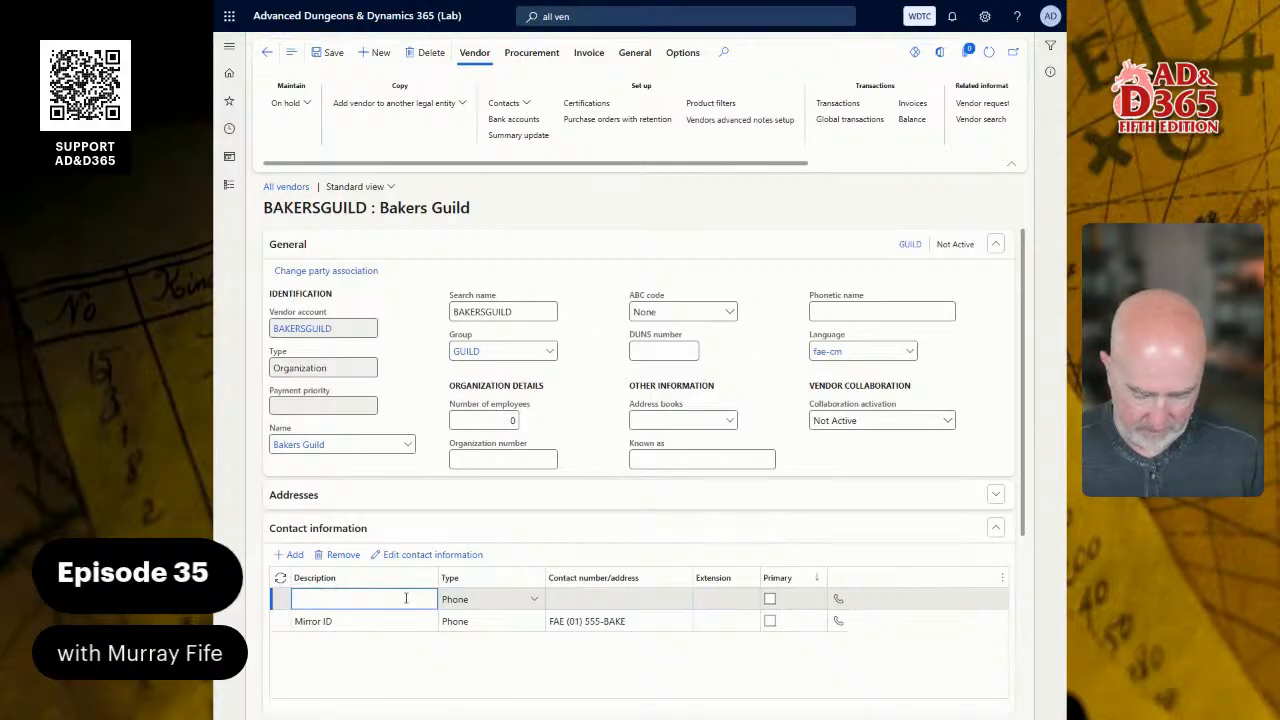
type("Magi")
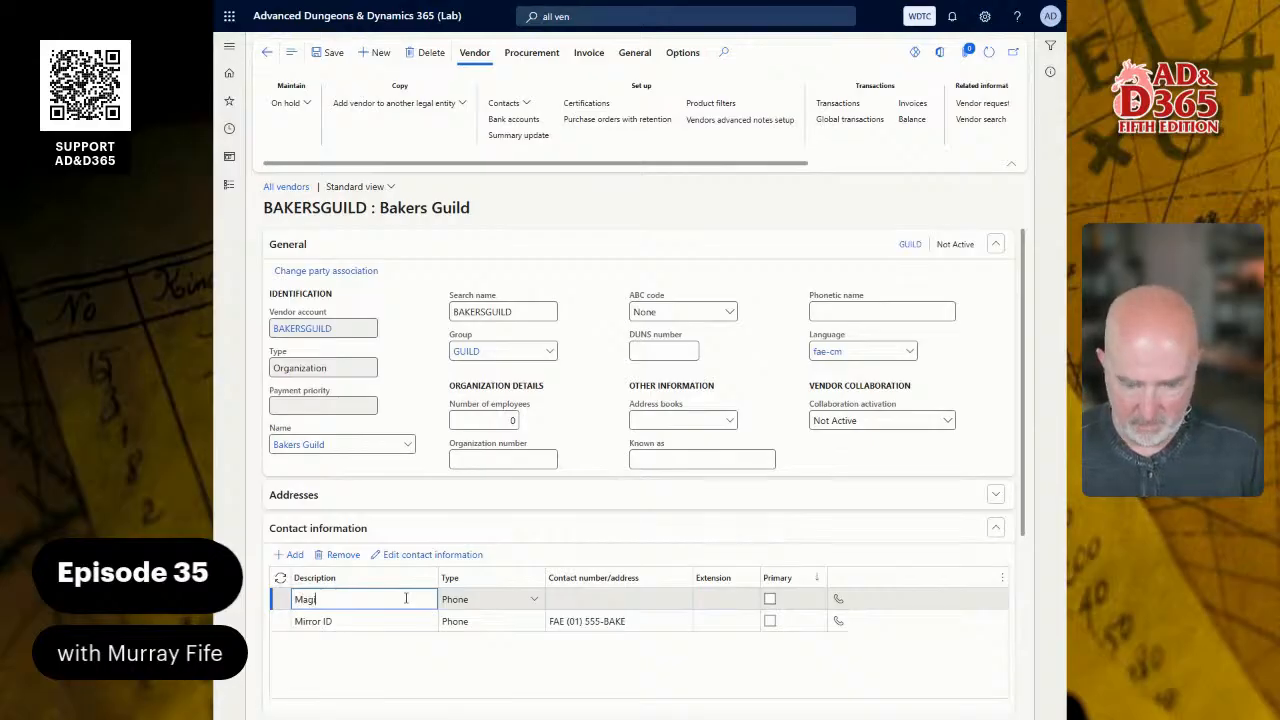
type("g Scroll")
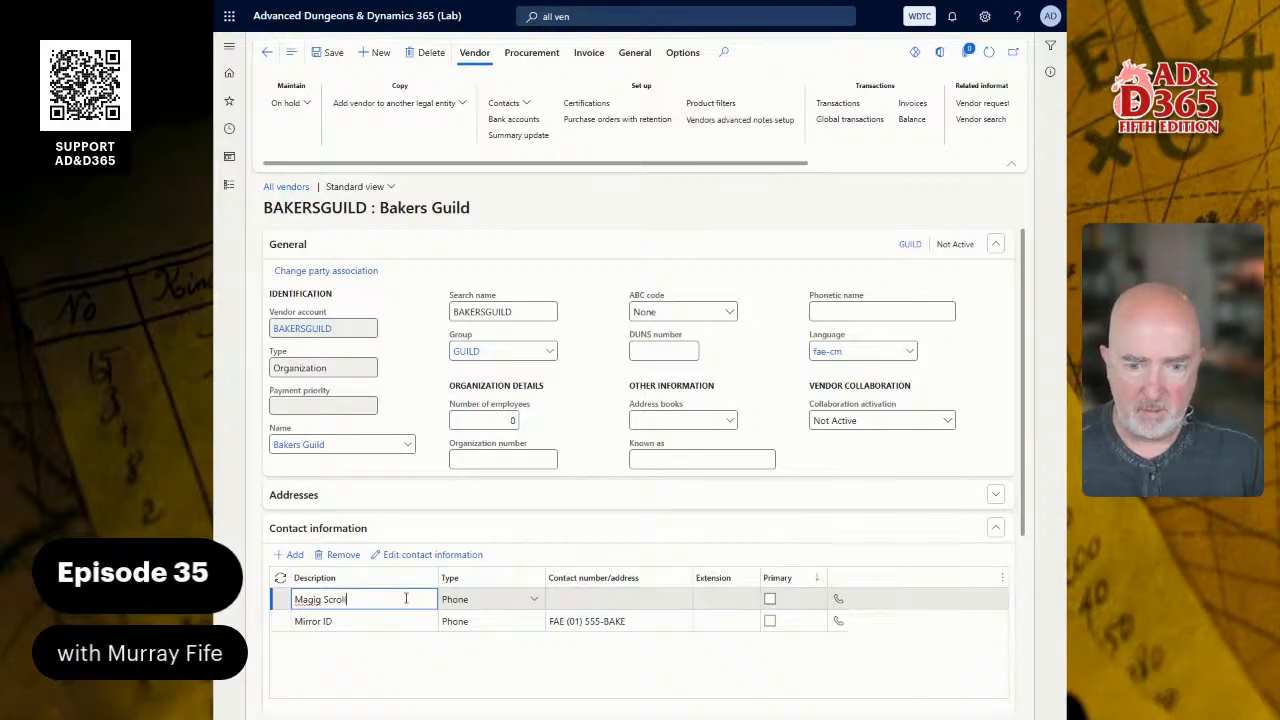
key("BackSpace")
key("BackSpace")
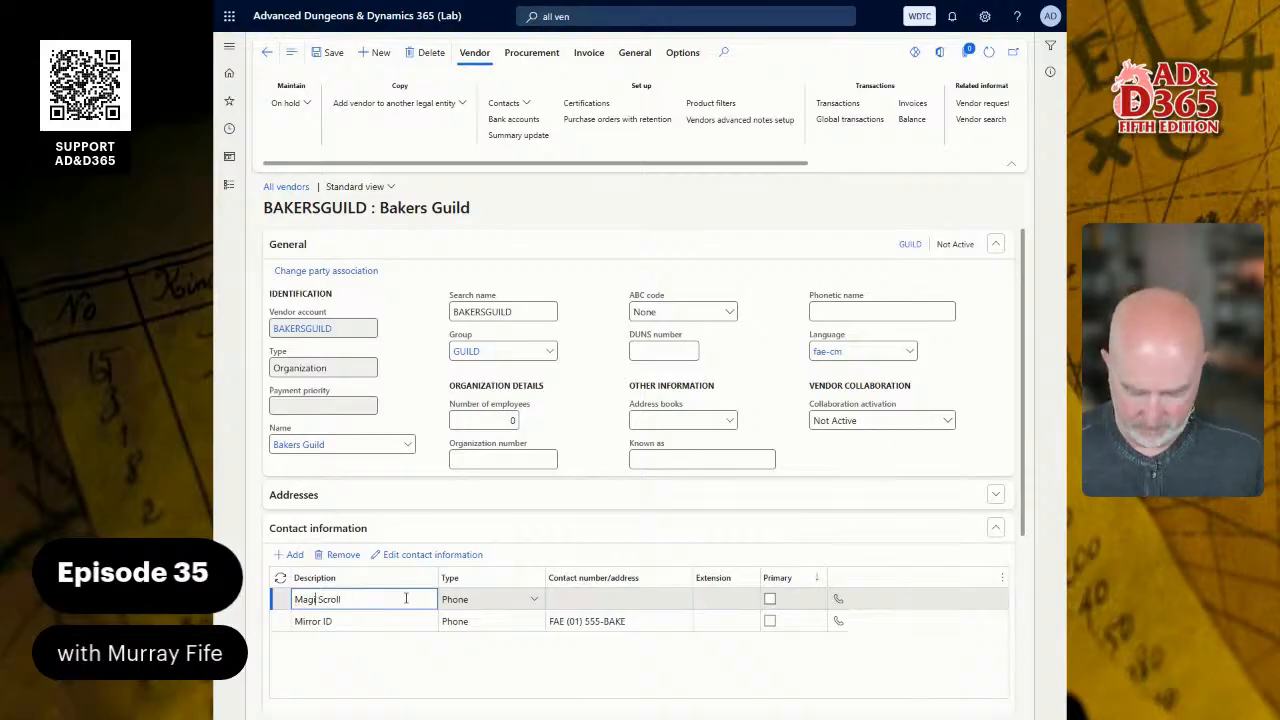
type("c")
key("Tab")
type("de")
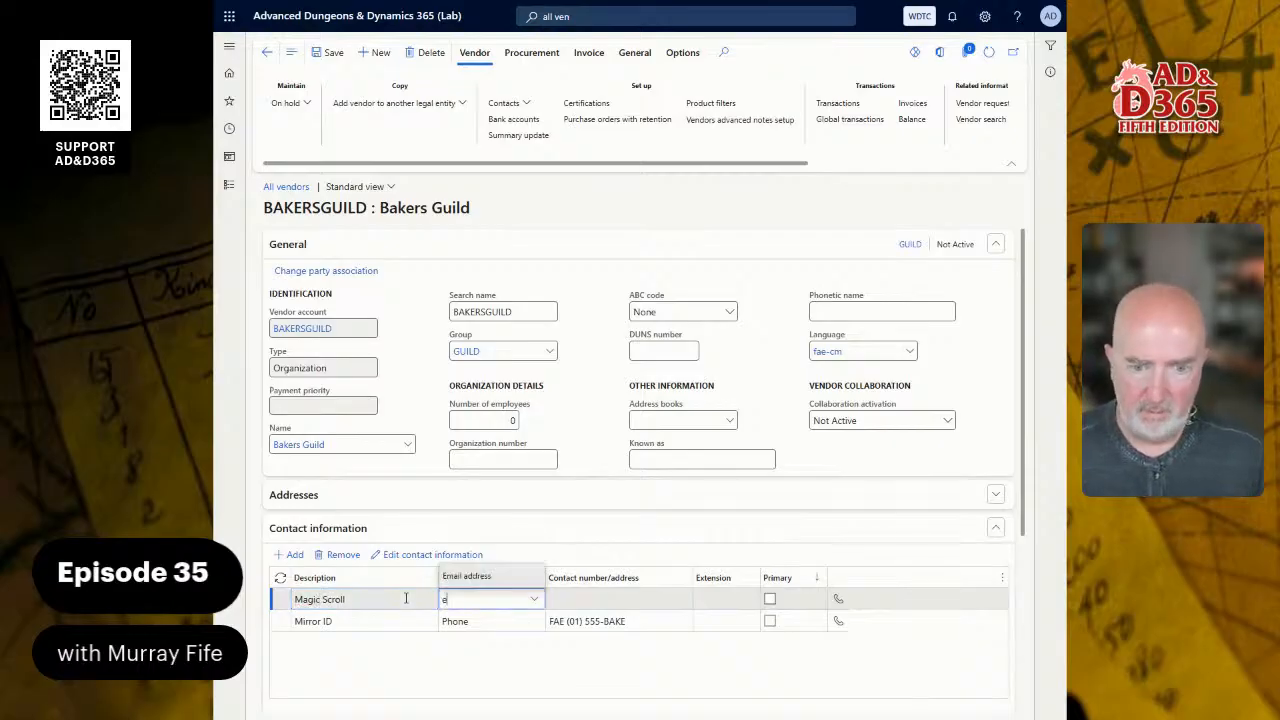
key("Tab")
key("ctrl+v")
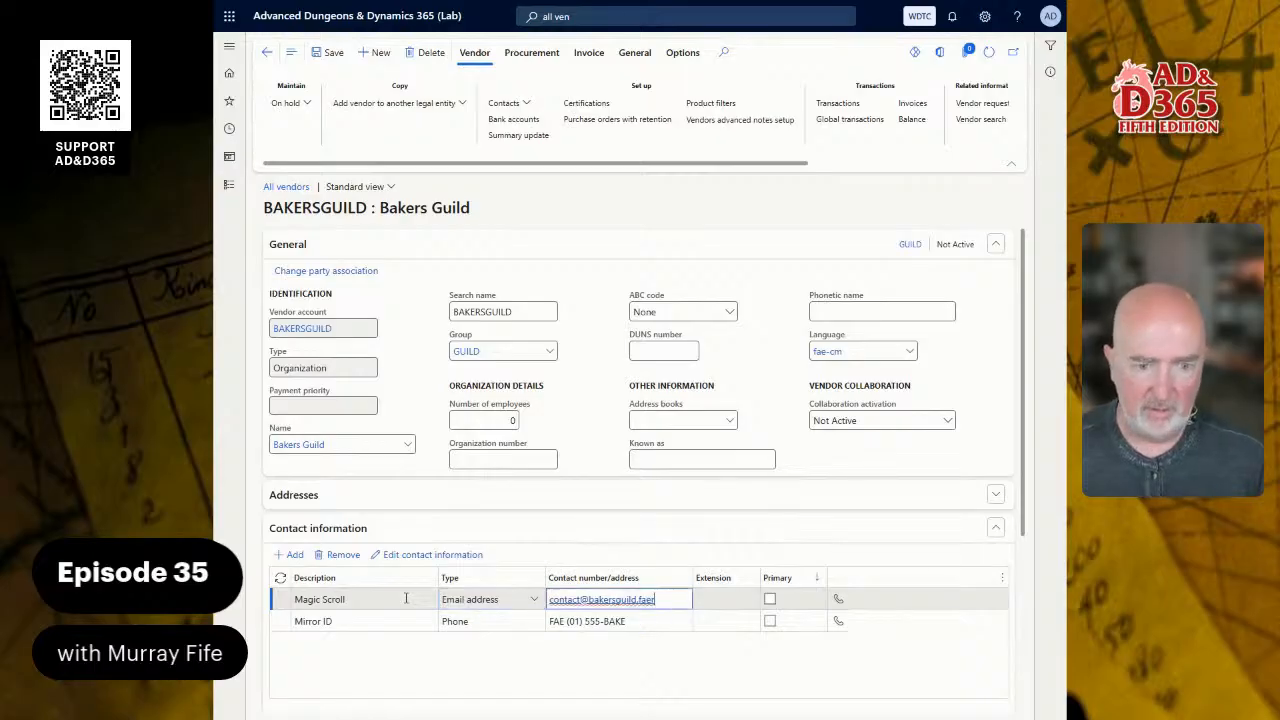
key("Tab")
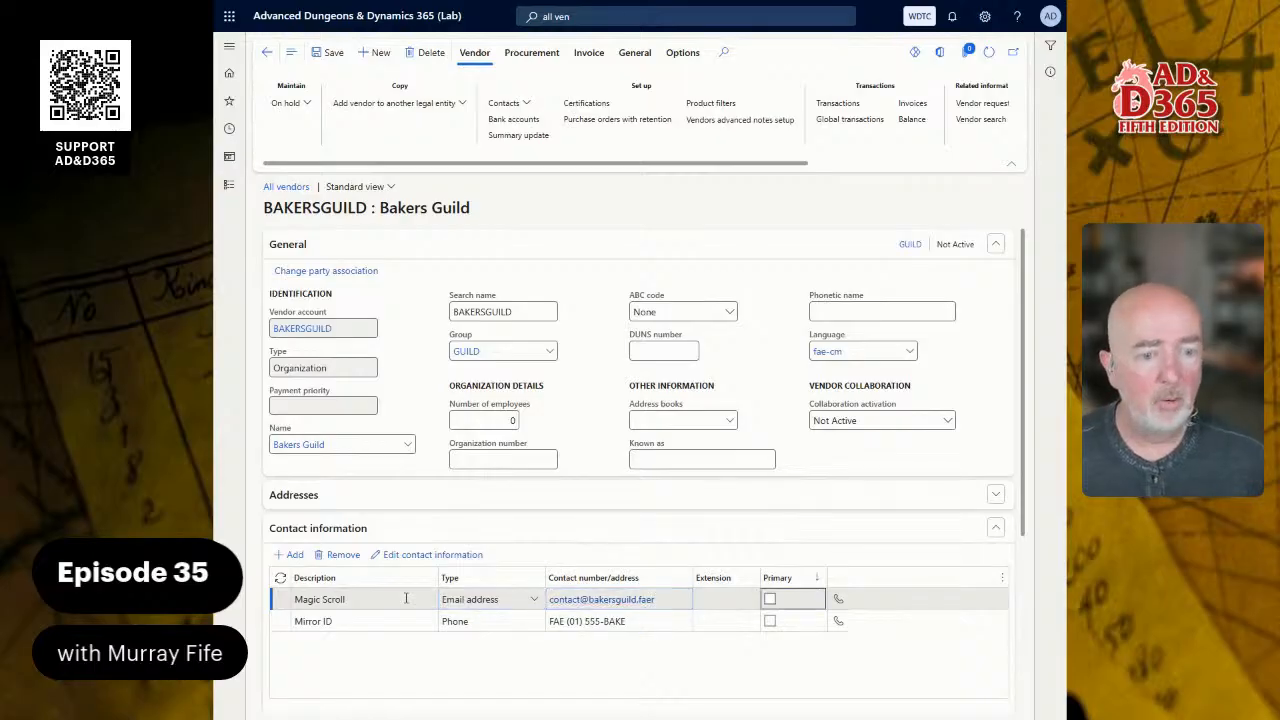
left_click(770, 621)
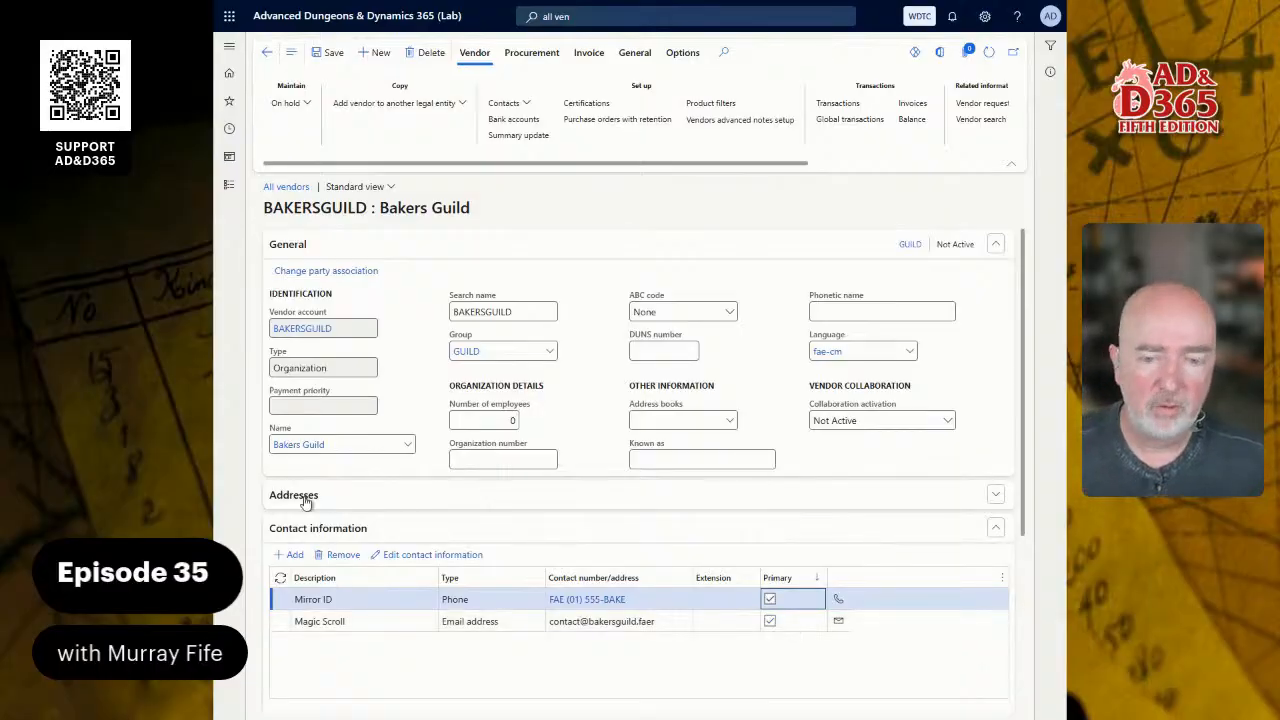
Review the vendor's Miscellaneous details, including the buyer group choices, and the Vendor profile and Invoice and delivery sections
left_click(372, 528)
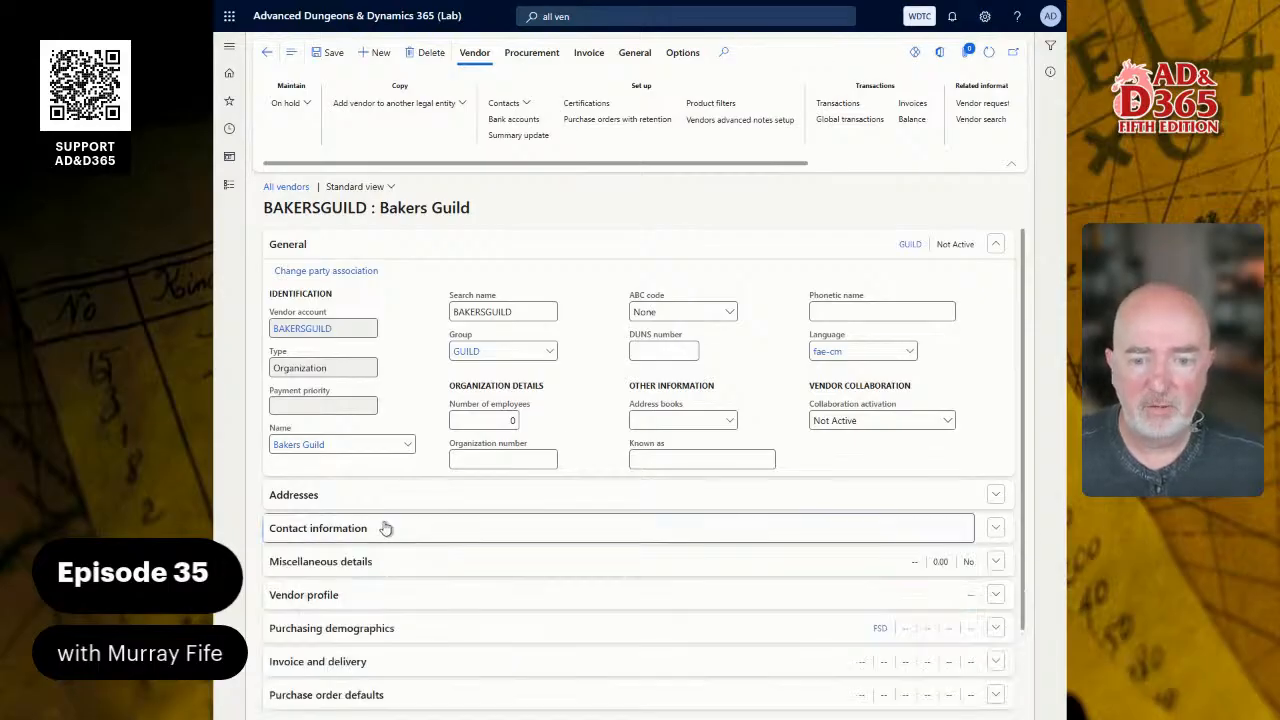
left_click(366, 562)
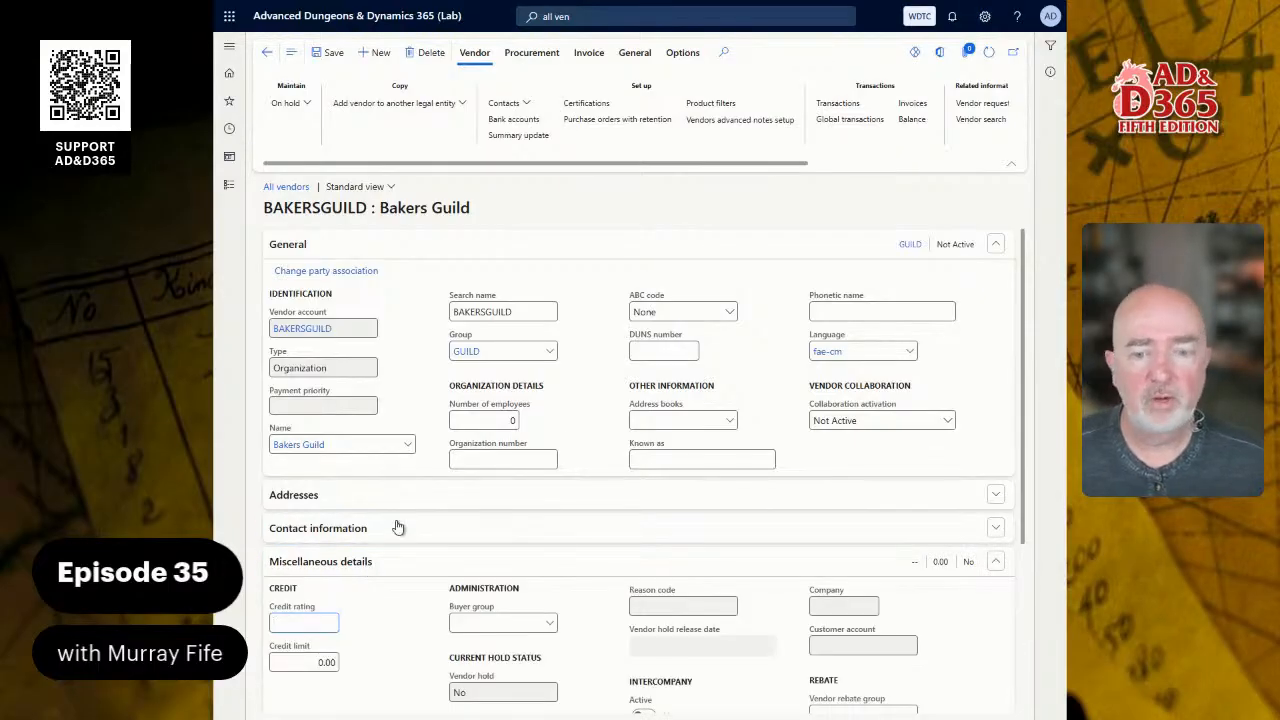
scroll(557, 500, "down", 3)
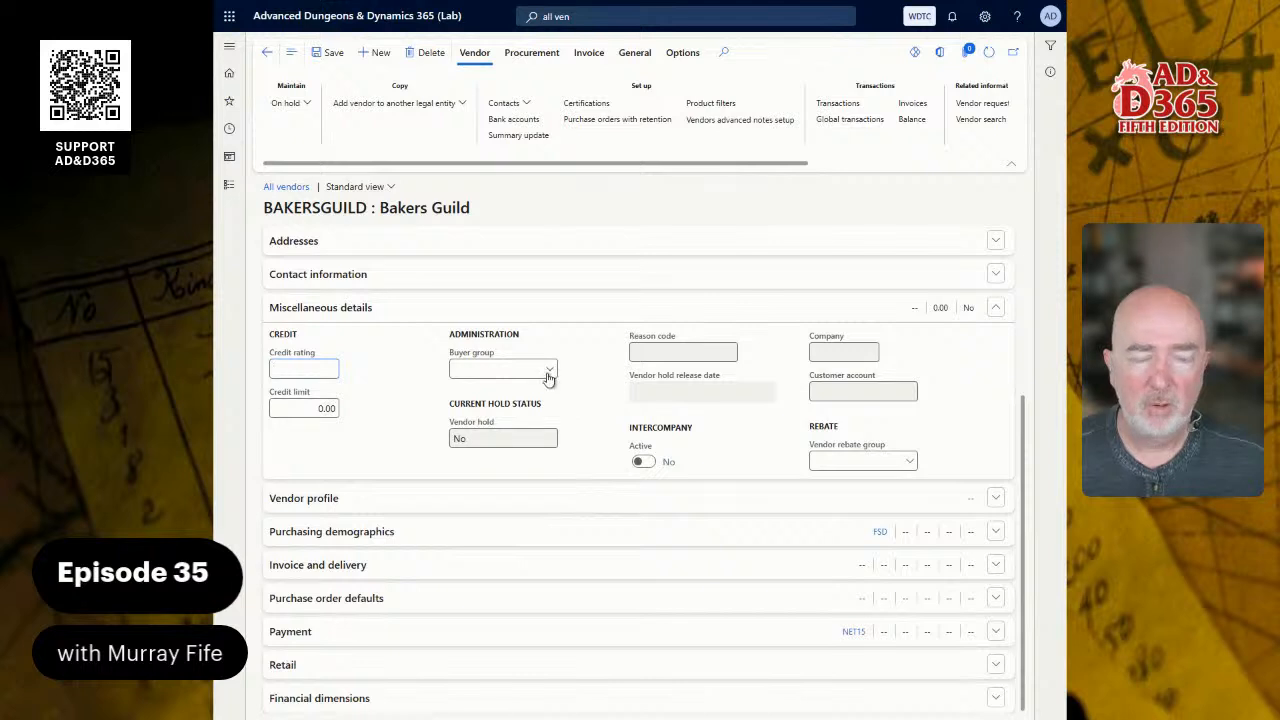
left_click(548, 372)
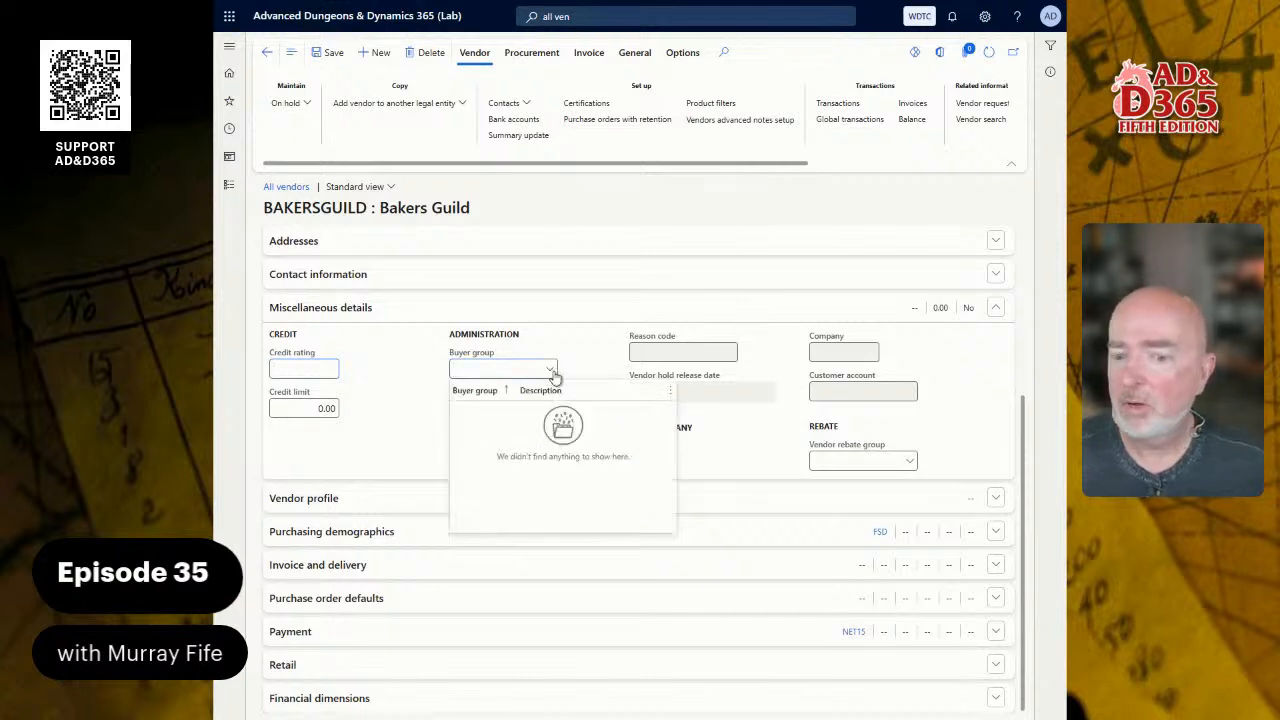
left_click(370, 412)
left_click(345, 498)
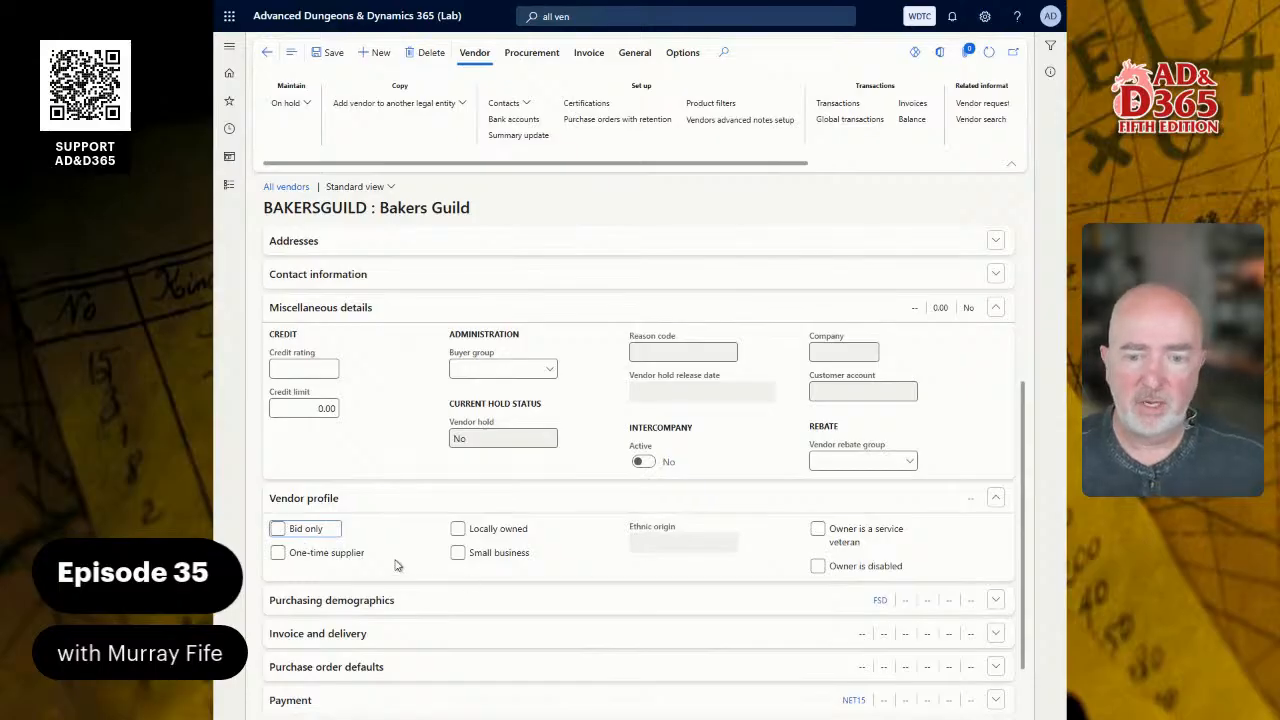
scroll(396, 563, "down", 1)
left_click(345, 567)
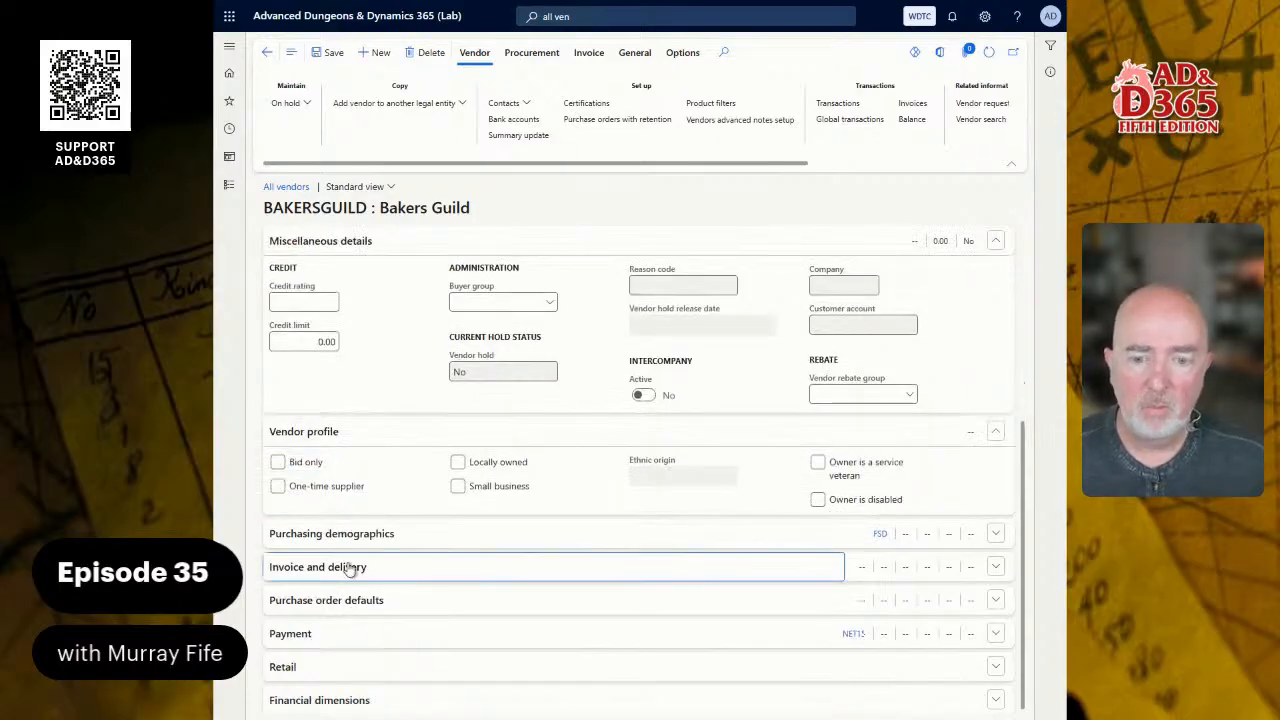
scroll(442, 563, "down", 3)
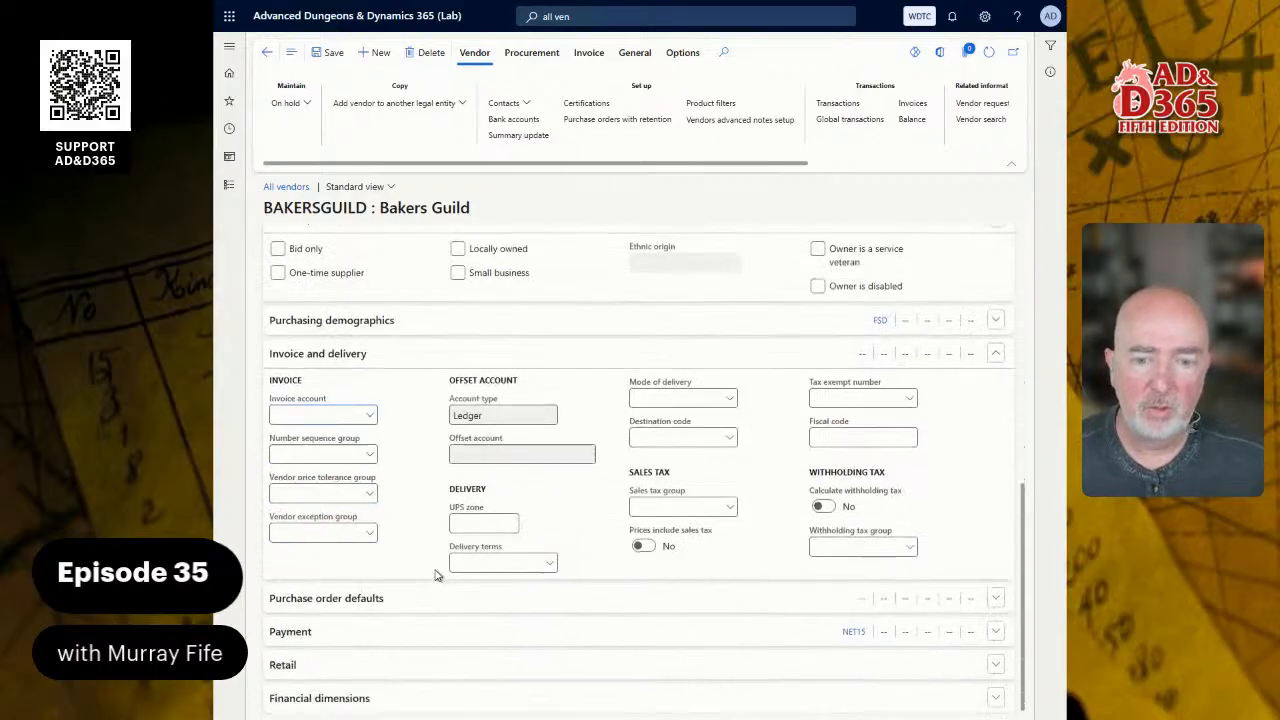
Set the vendor's method of payment to CHECK in the Payment section
left_click(385, 632)
scroll(385, 632, "down", 2)
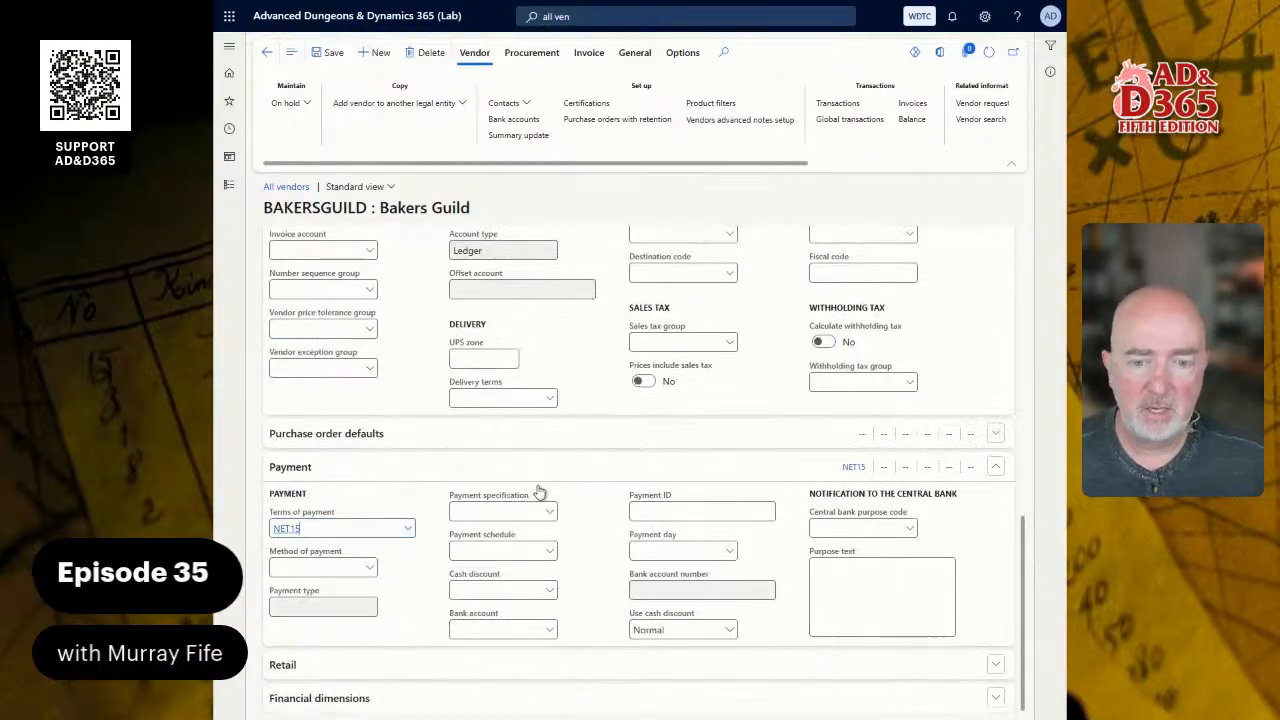
left_click(370, 567)
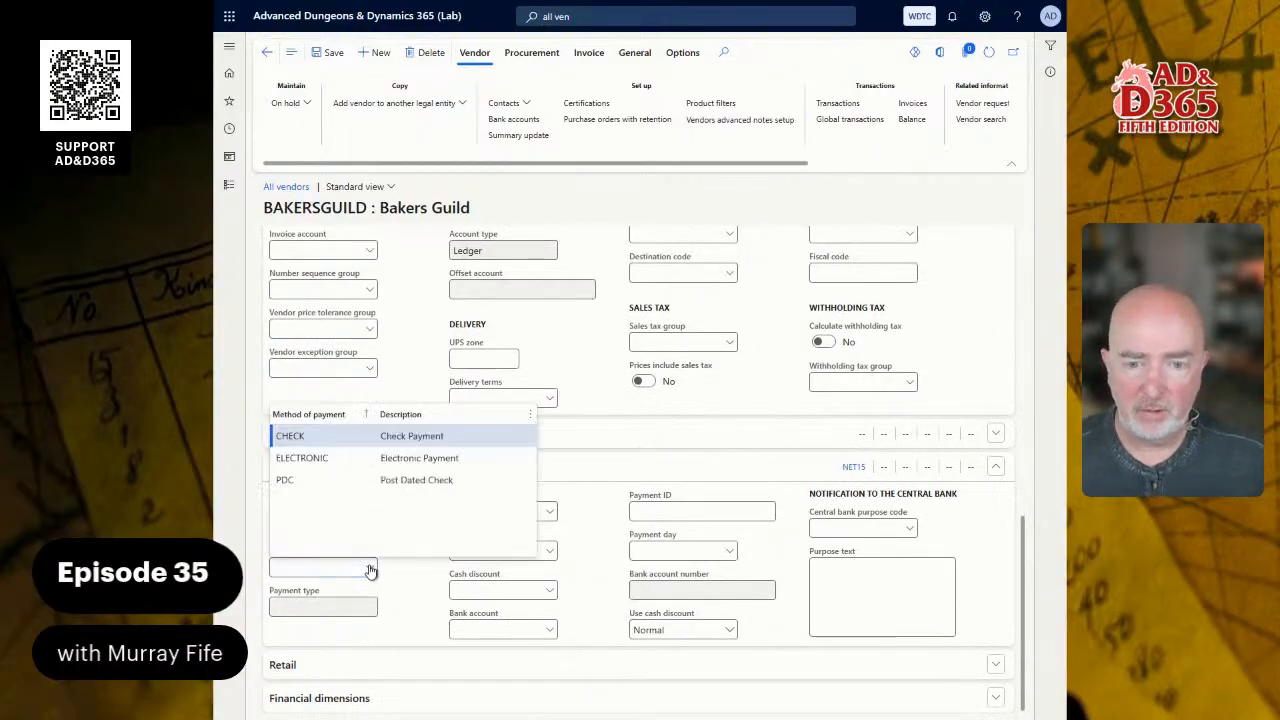
left_click(300, 436)
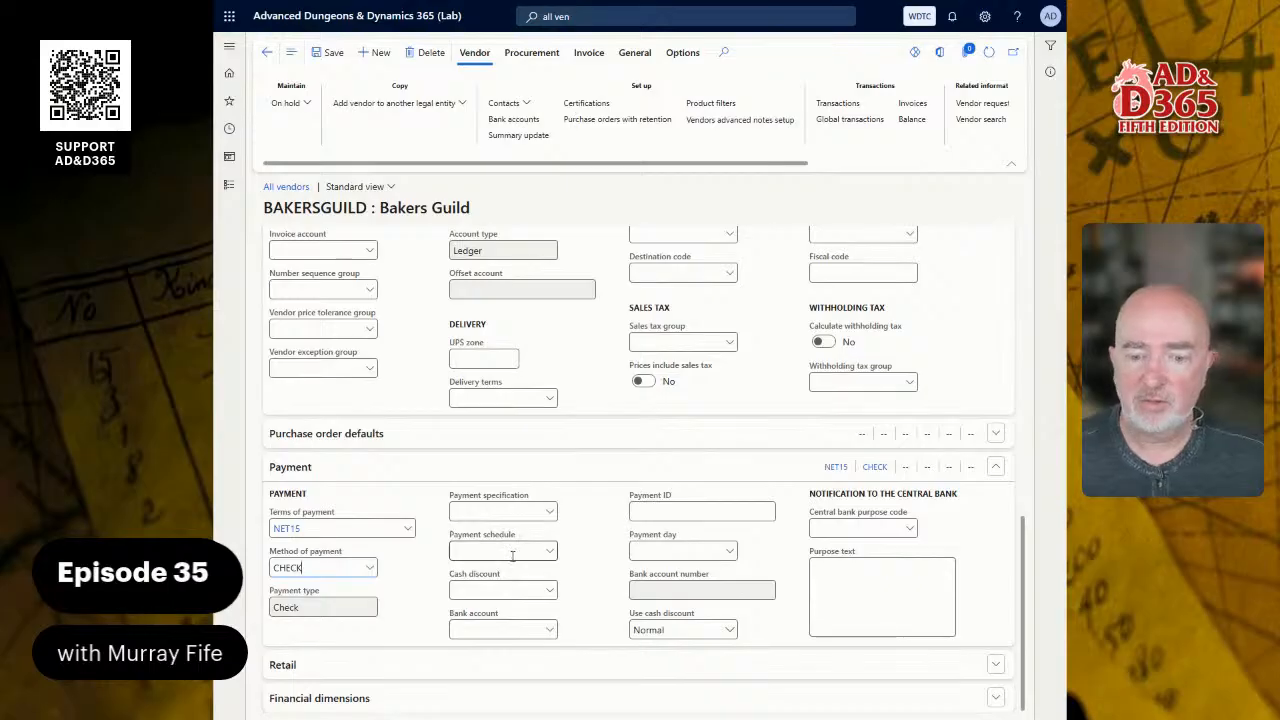
Check the available delivery terms for the vendor and save the Bakers Guild record
scroll(514, 555, "up", 1)
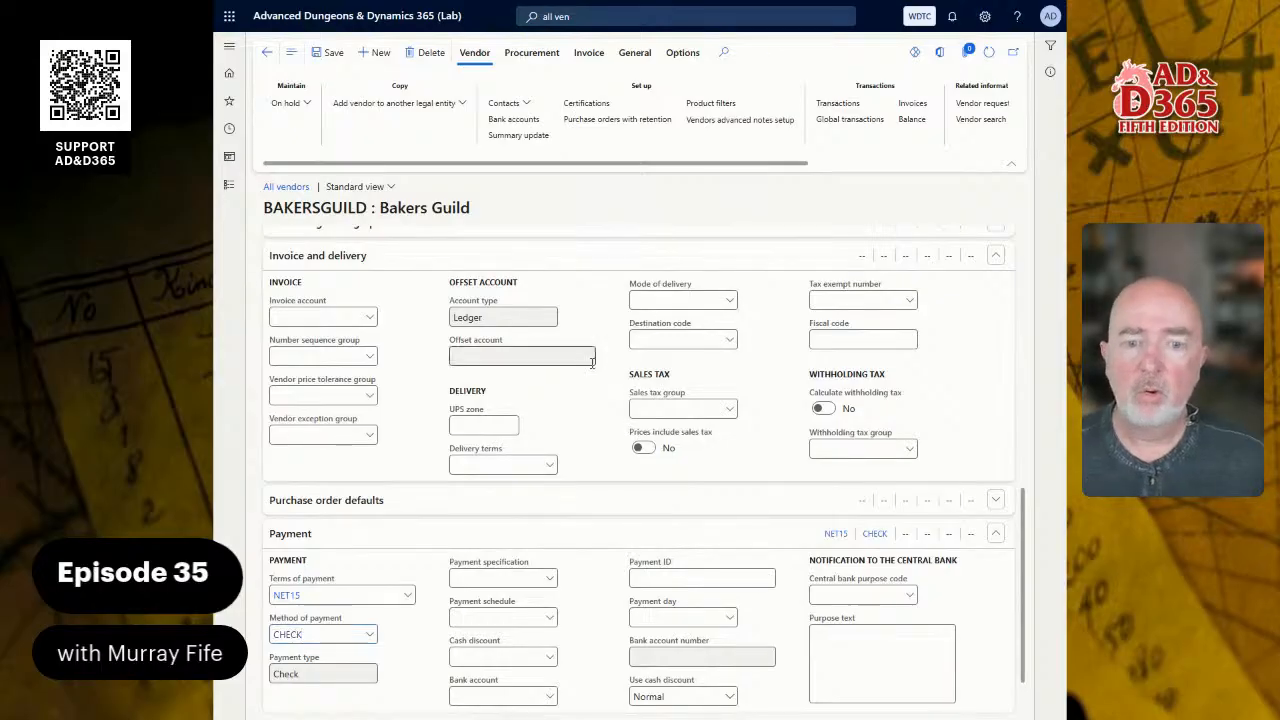
left_click(548, 464)
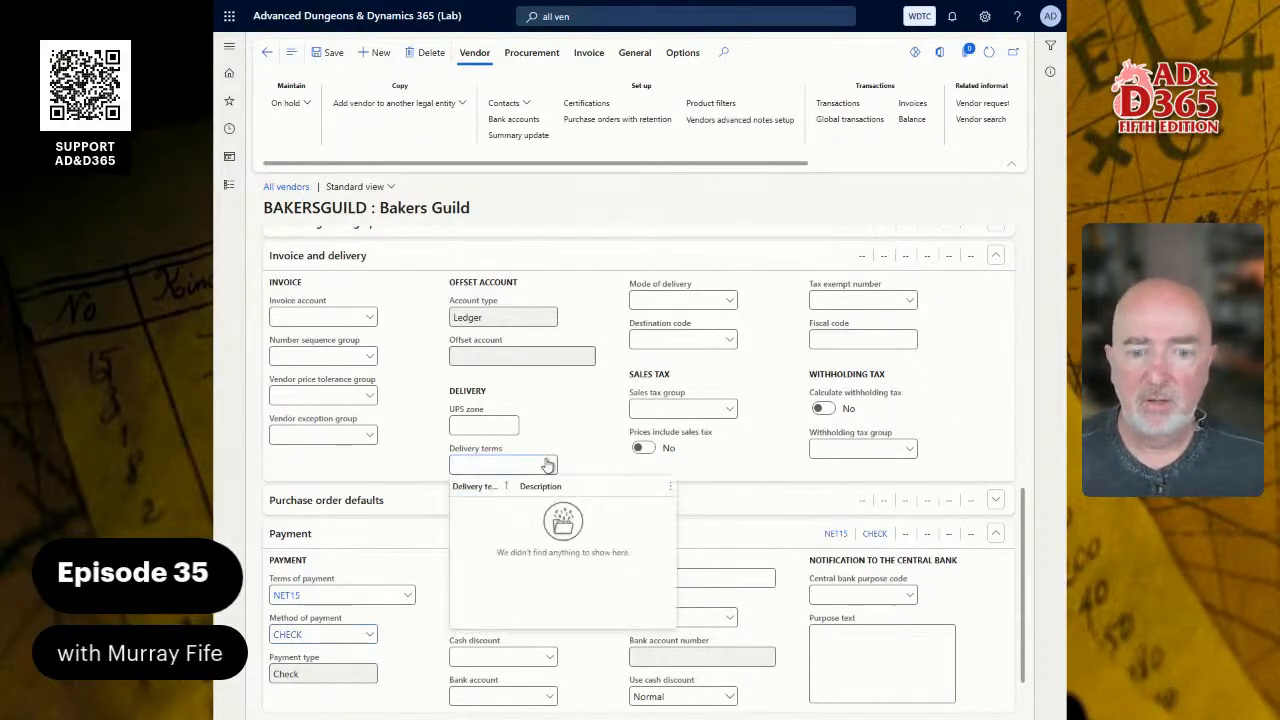
left_click(548, 465)
scroll(559, 429, "up", 8)
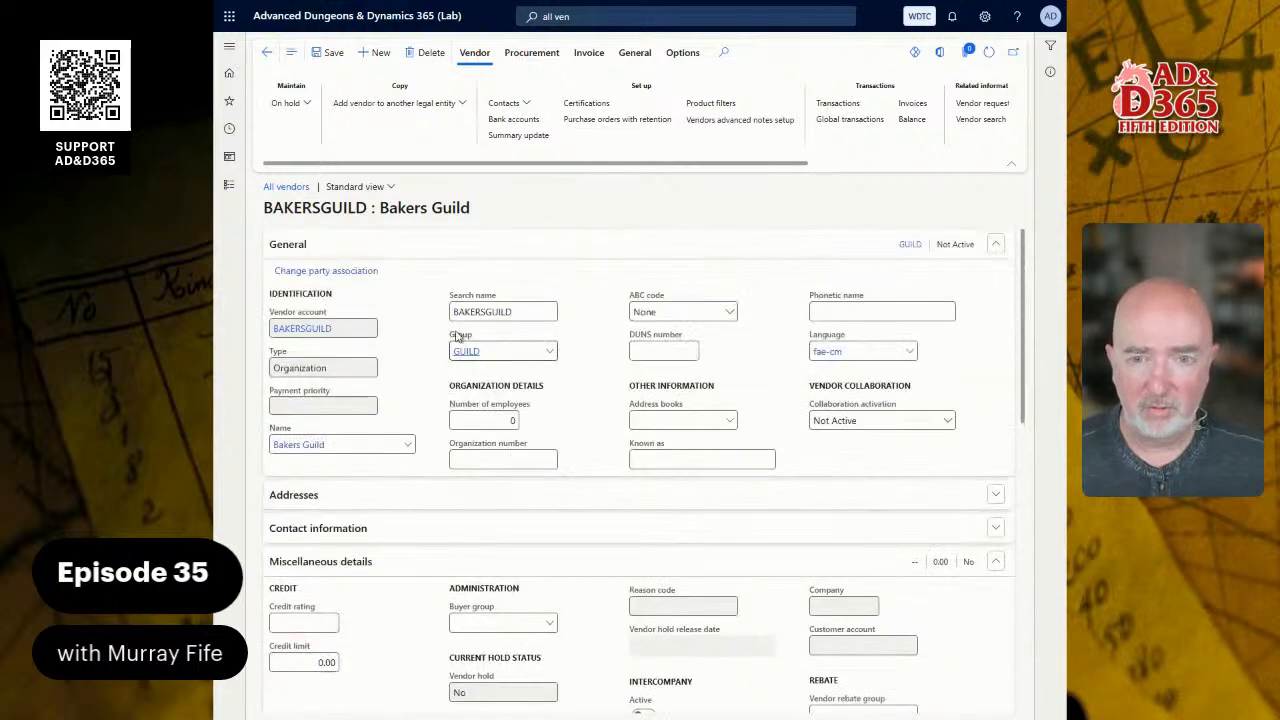
left_click(325, 52)
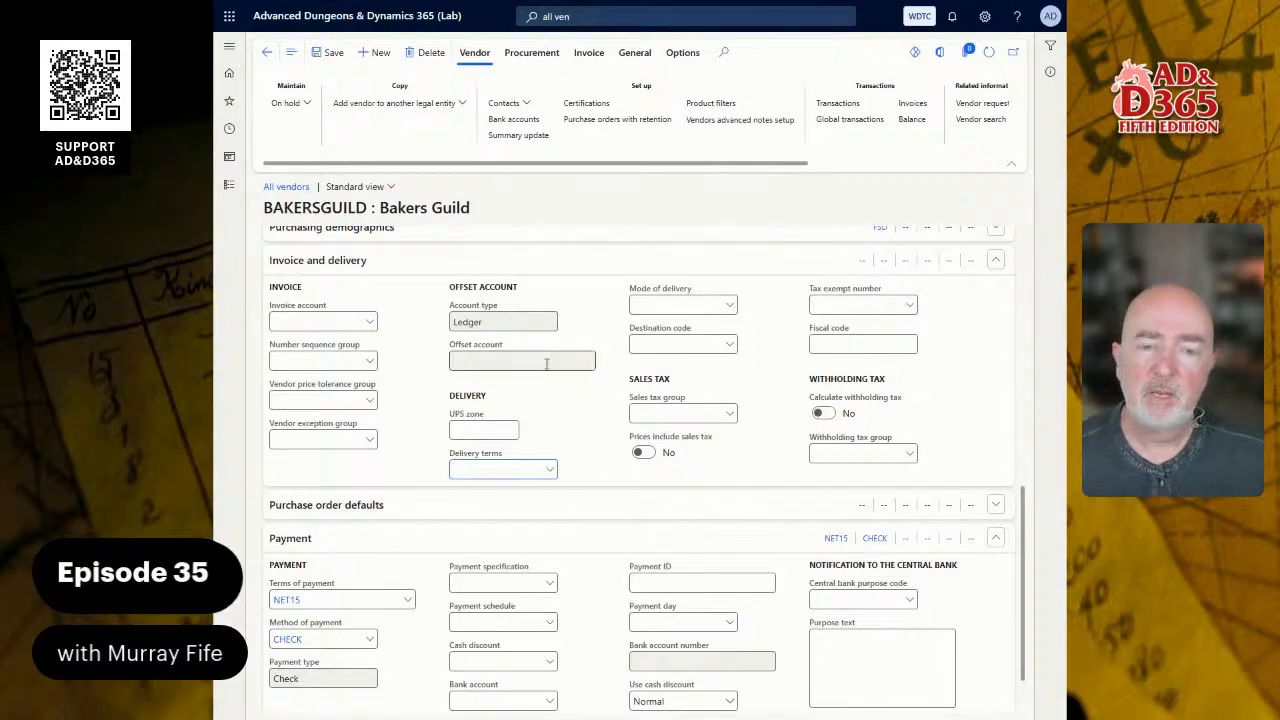
scroll(560, 378, "down", 1)
scroll(555, 400, "up", 1)
scroll(553, 400, "up", 10)
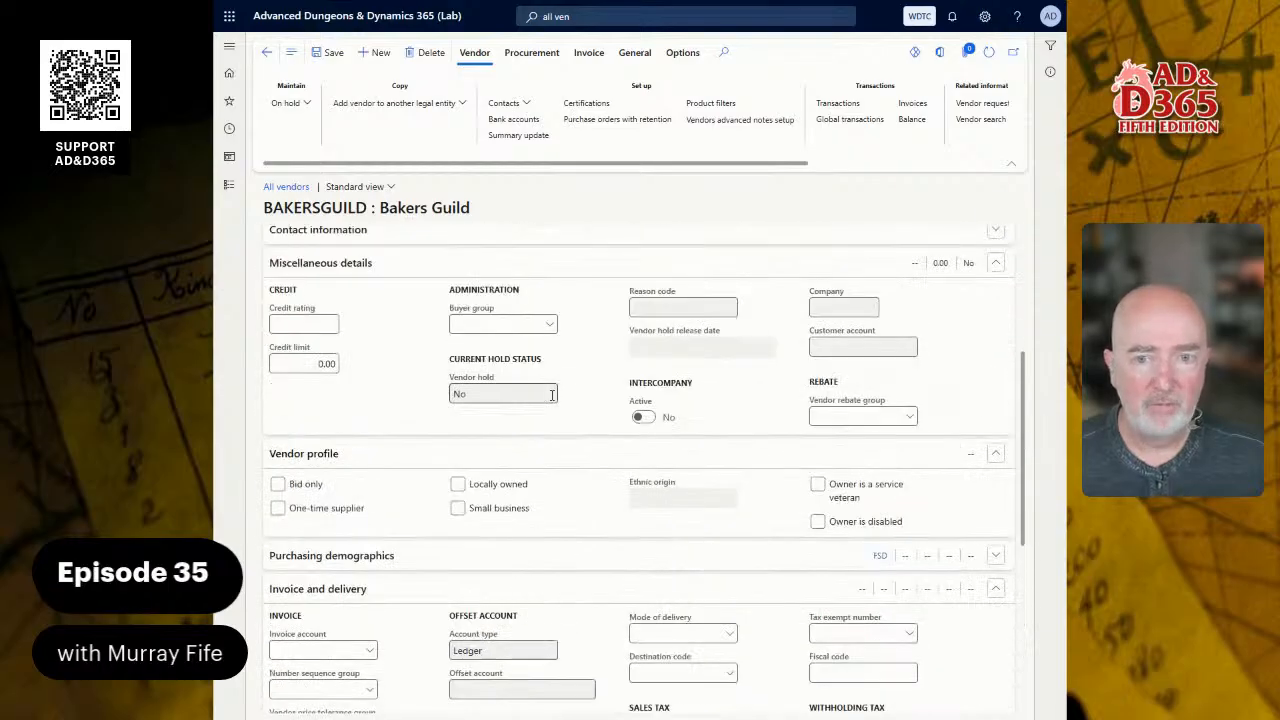